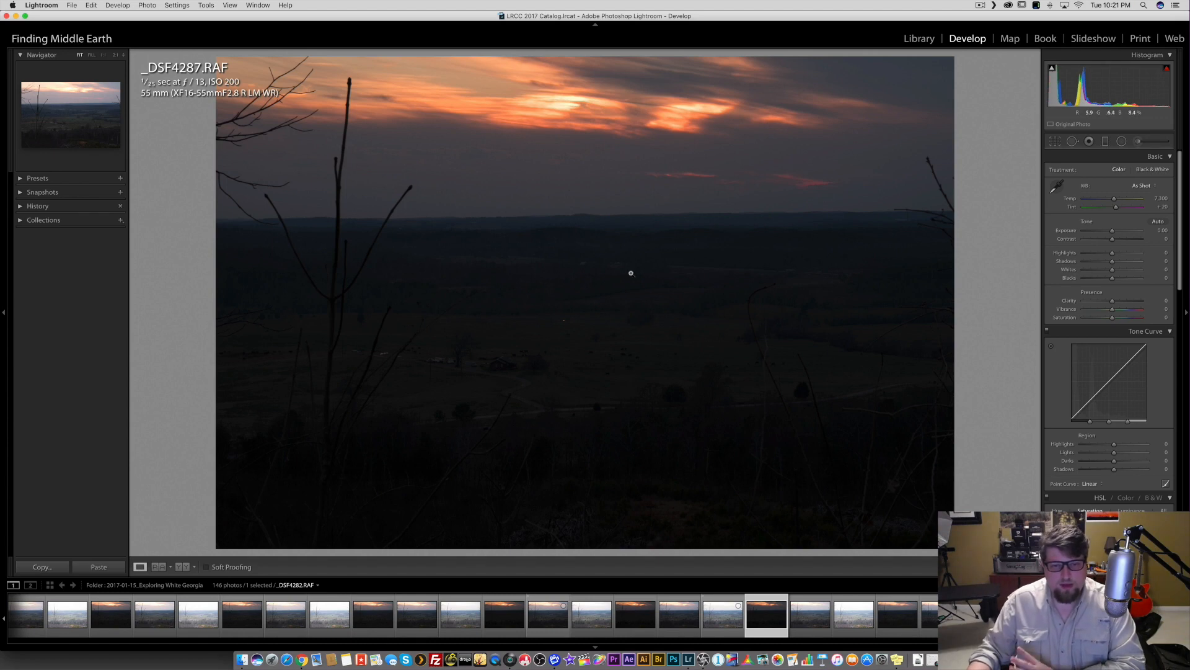
# - Switch to ON1 Photo RAW 2017 and inspect the brightest sunset clouds in the photo at 100% zoom
pyautogui.click(703, 659)
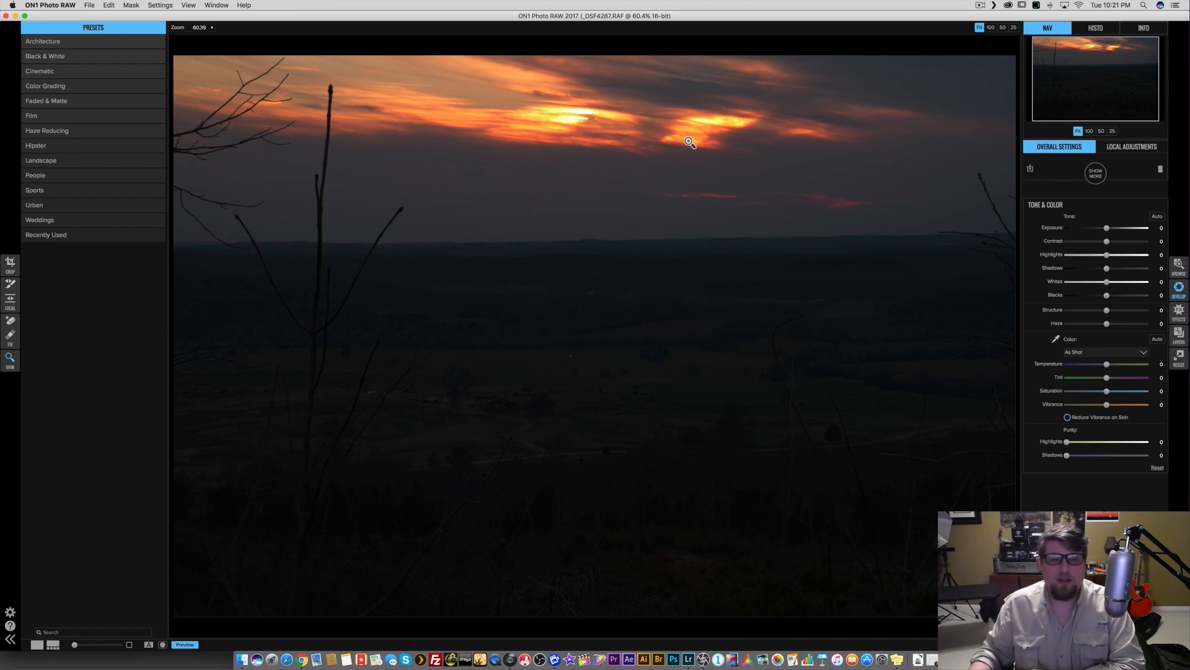
pyautogui.click(567, 117)
pyautogui.scroll(-5, 646, 268)
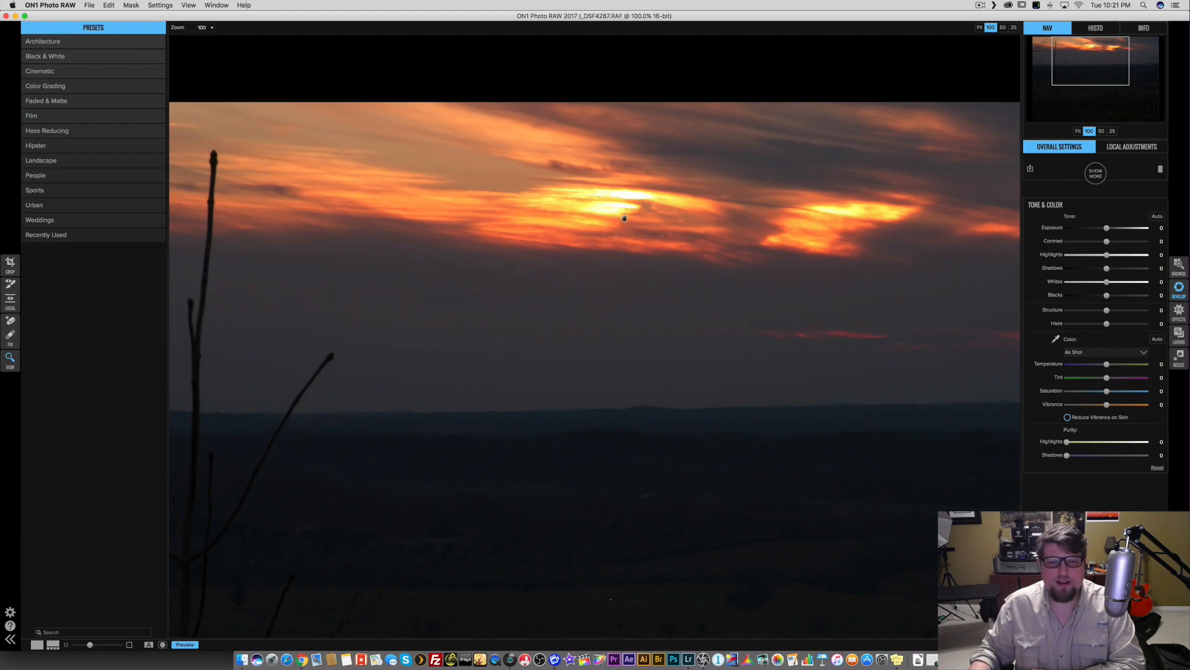
# - Switch to Lightroom, inspect the same bright clouds up close, and check them for highlight clipping
pyautogui.click(688, 659)
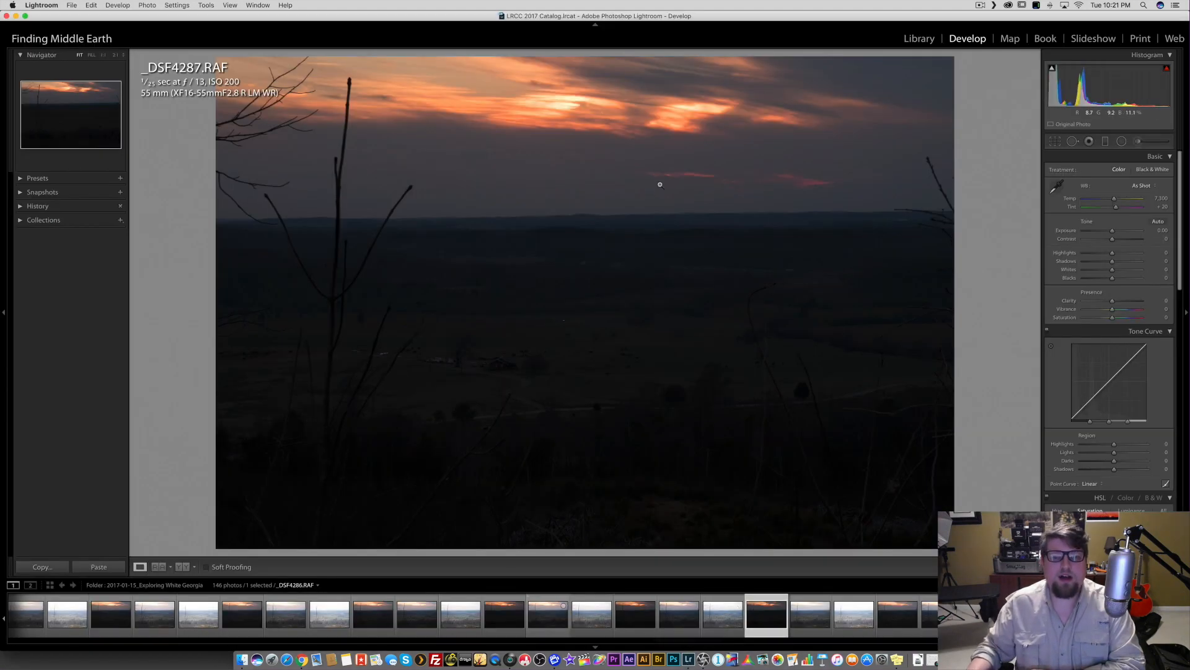
pyautogui.click(572, 110)
pyautogui.moveTo(570, 128); pyautogui.dragTo(584, 178)
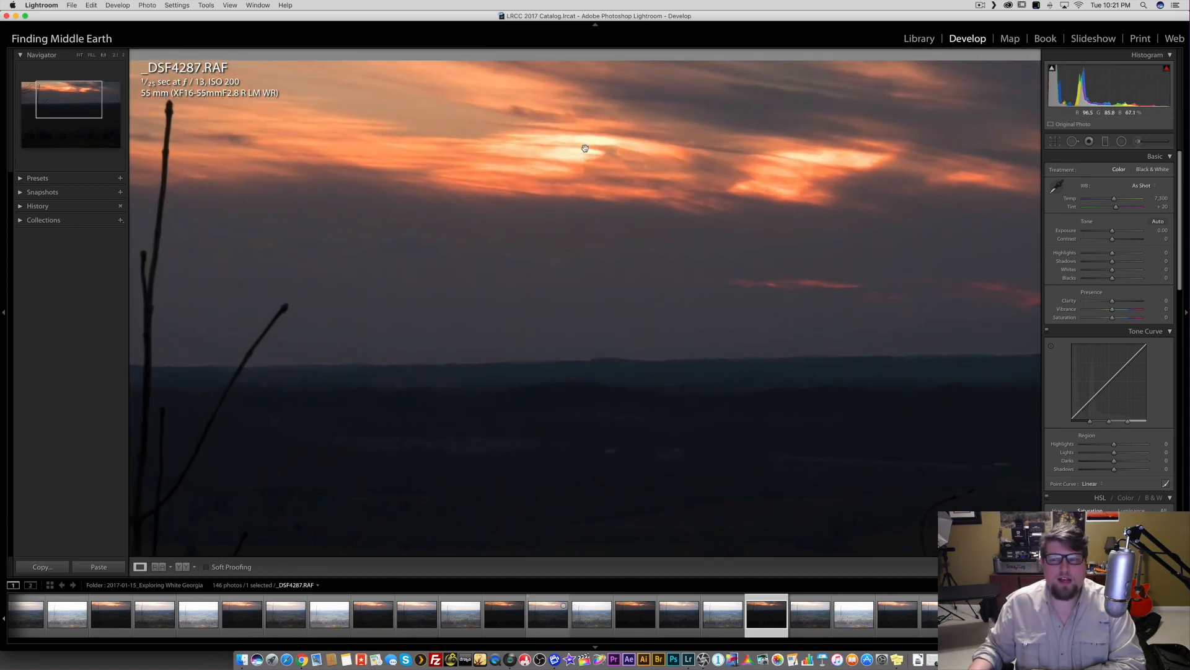
pyautogui.moveTo(1167, 71)
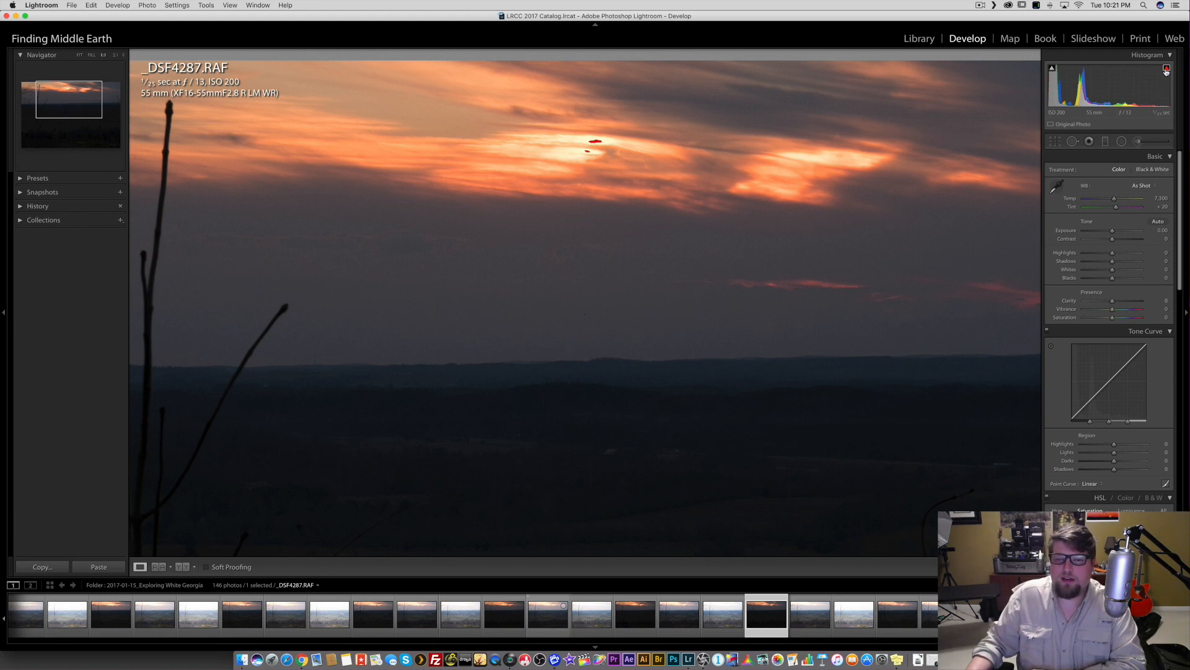
# - Try lowering Highlights to -56 on the clipped clouds, reset the setting, and return to the full photo
pyautogui.moveTo(1112, 253); pyautogui.dragTo(1096, 254)
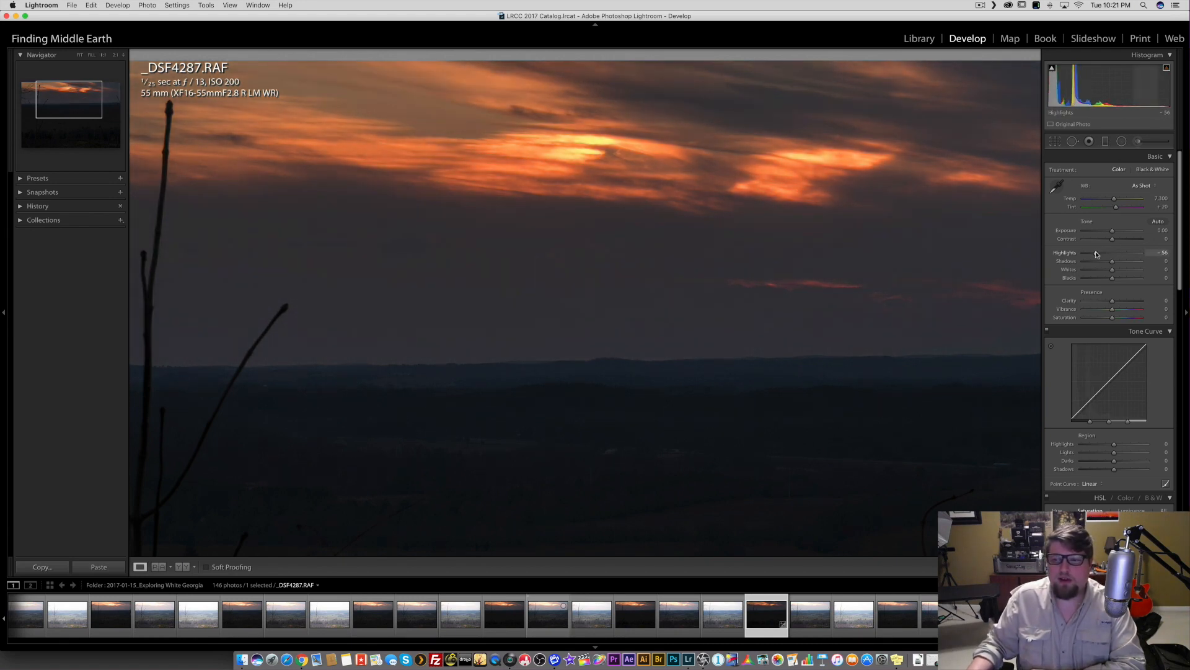
pyautogui.doubleClick(1096, 253)
pyautogui.click(705, 197)
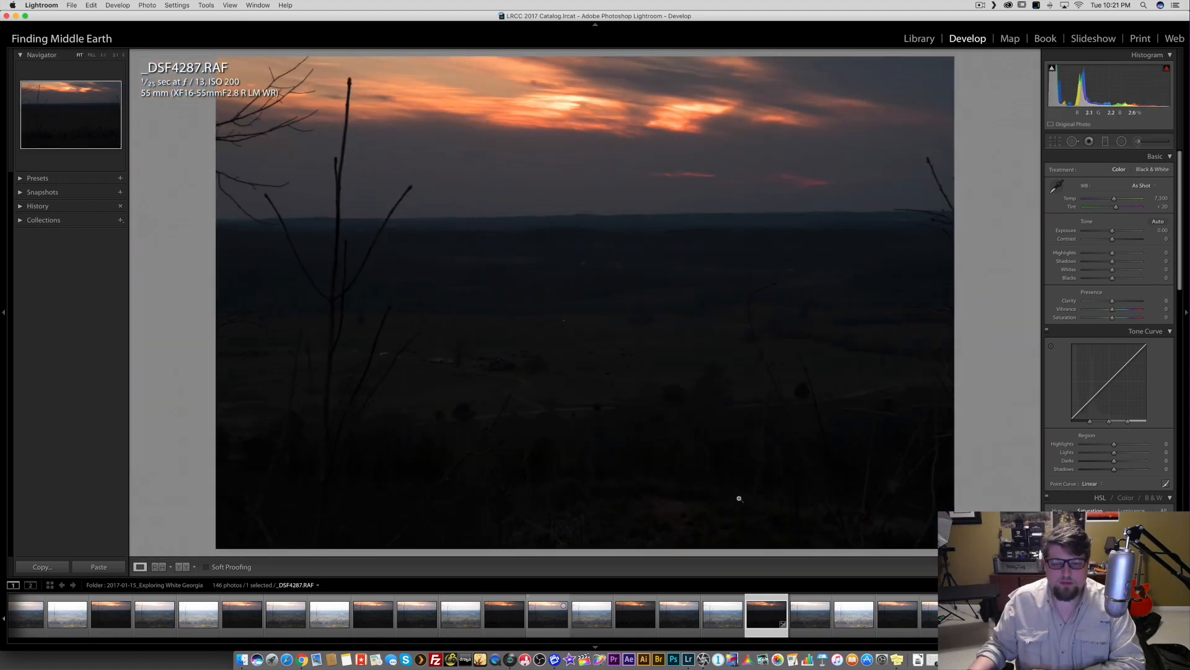
# - Examine the bright clouds at 100% in ON1 Photo RAW 2017 and compare the full unedited photo with Lightroom's rendering
pyautogui.click(703, 658)
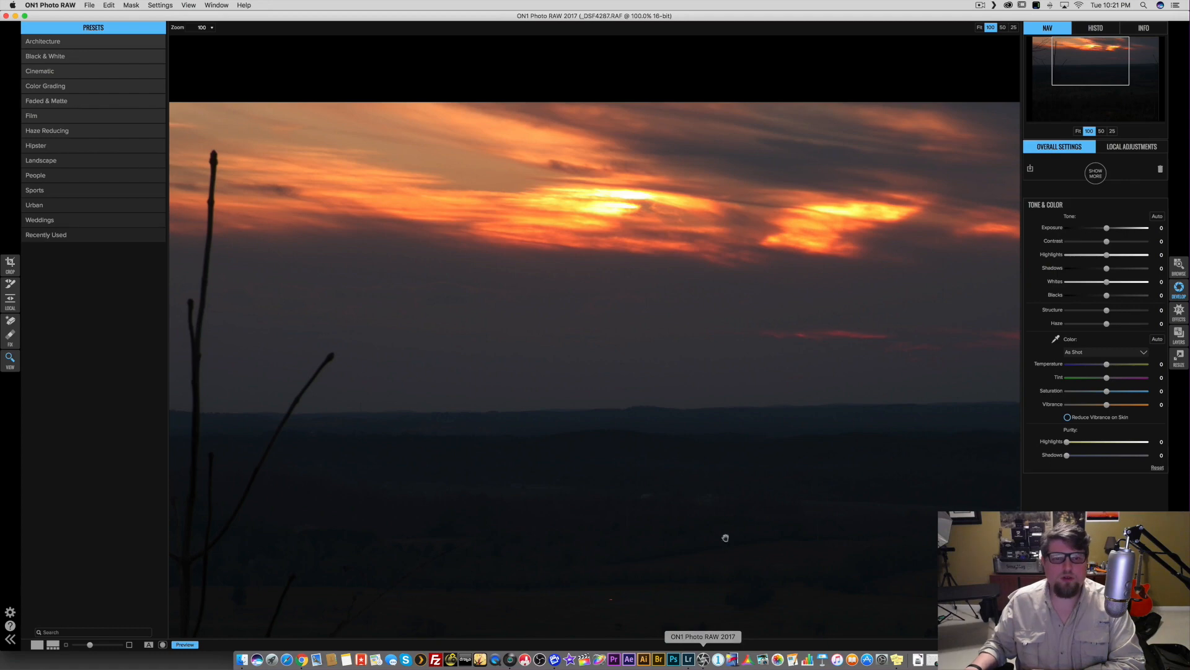
pyautogui.click(1079, 131)
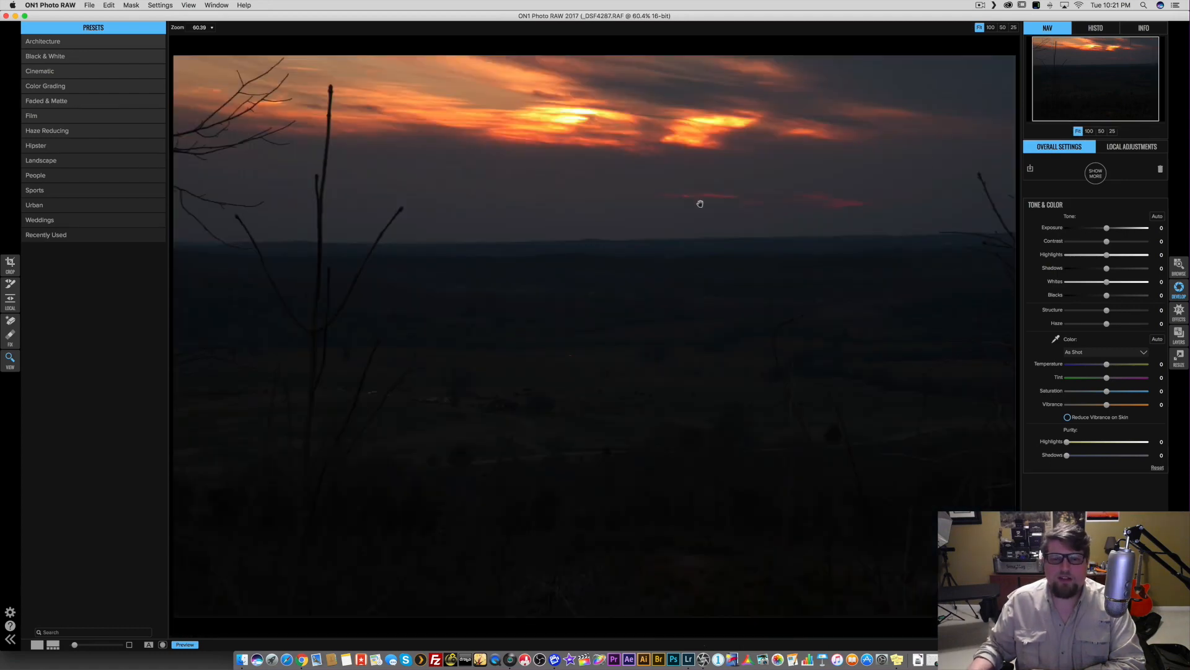
pyautogui.click(571, 115)
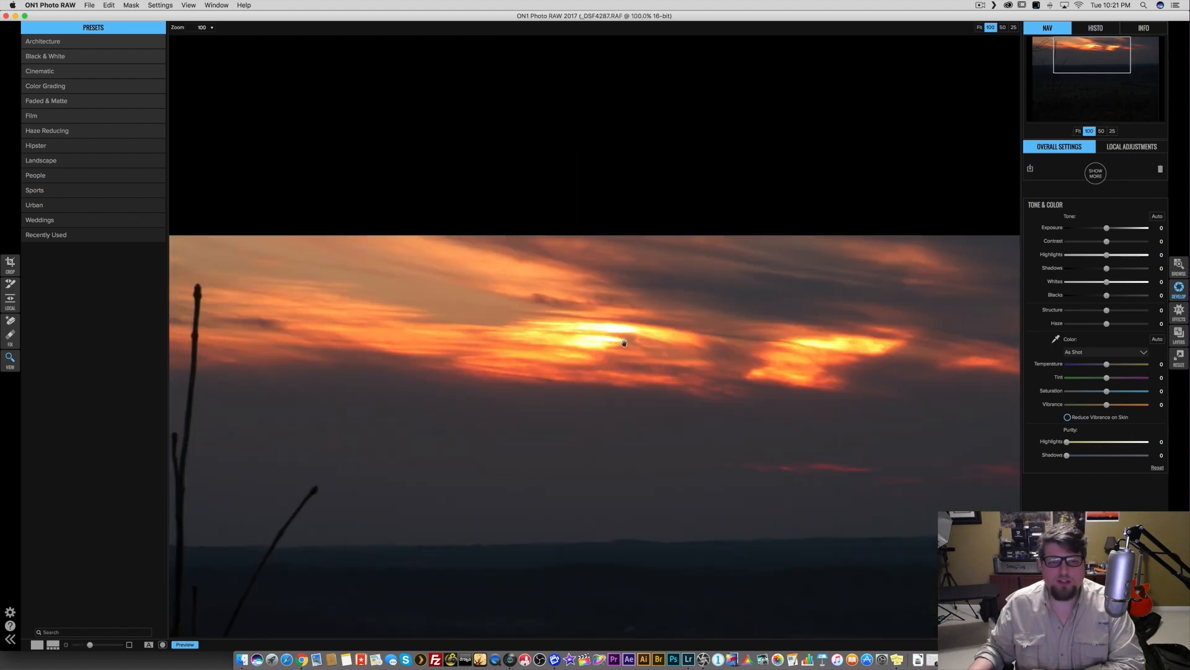
pyautogui.moveTo(600, 335); pyautogui.dragTo(602, 224)
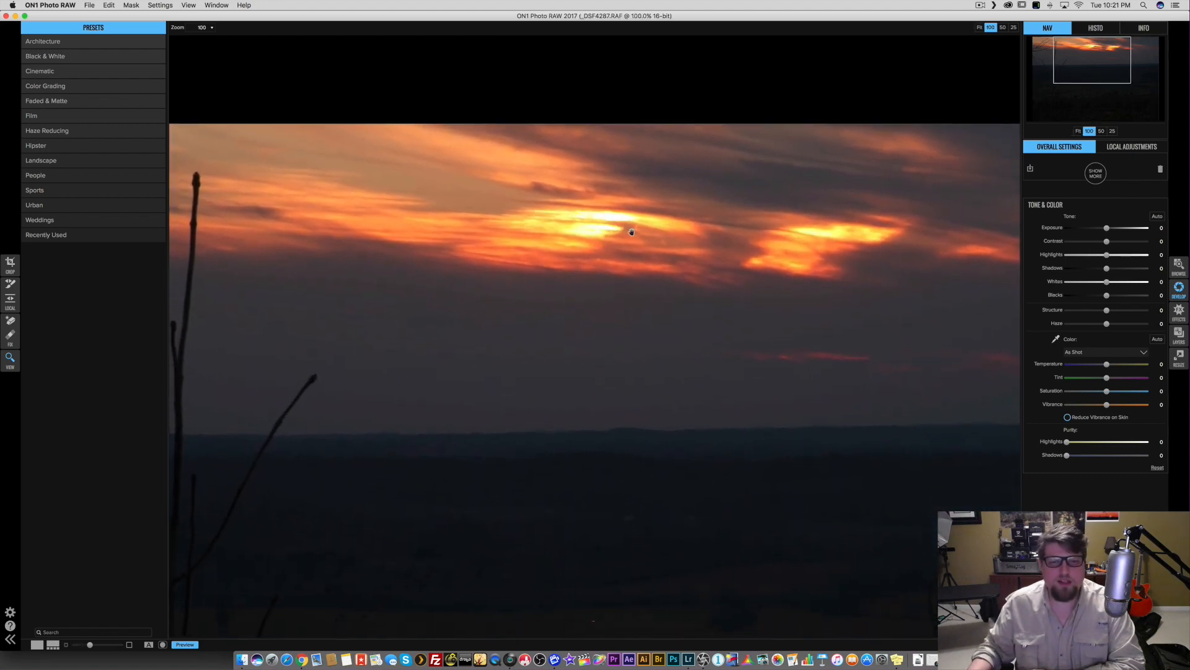
pyautogui.click(1079, 131)
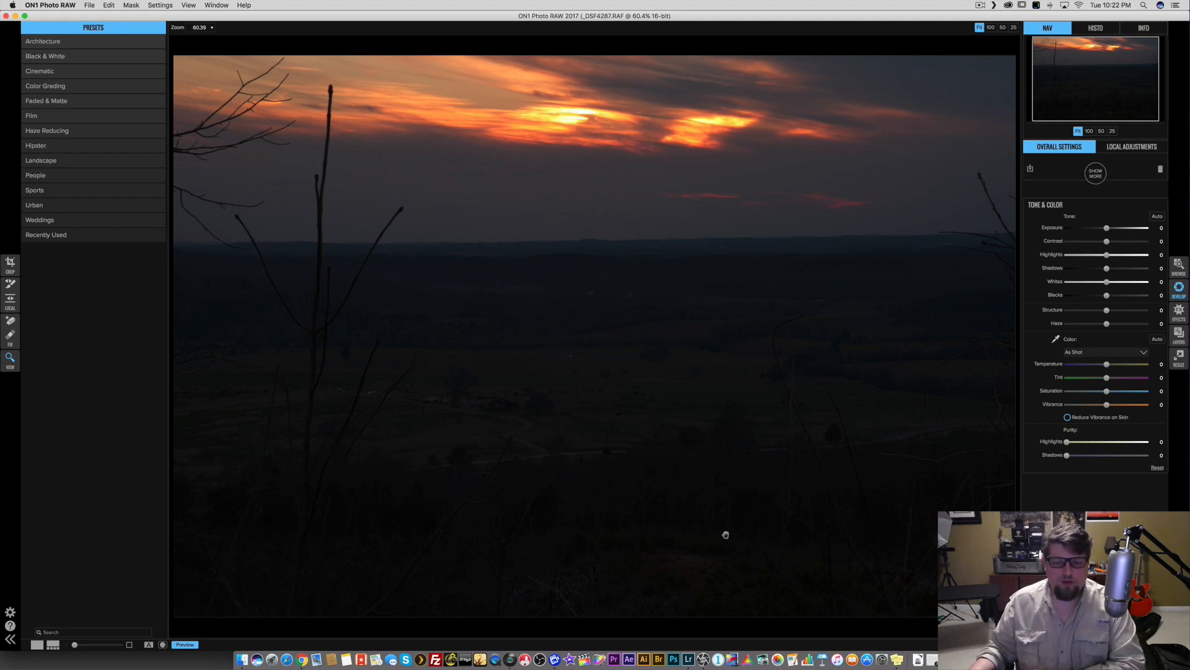
pyautogui.click(689, 661)
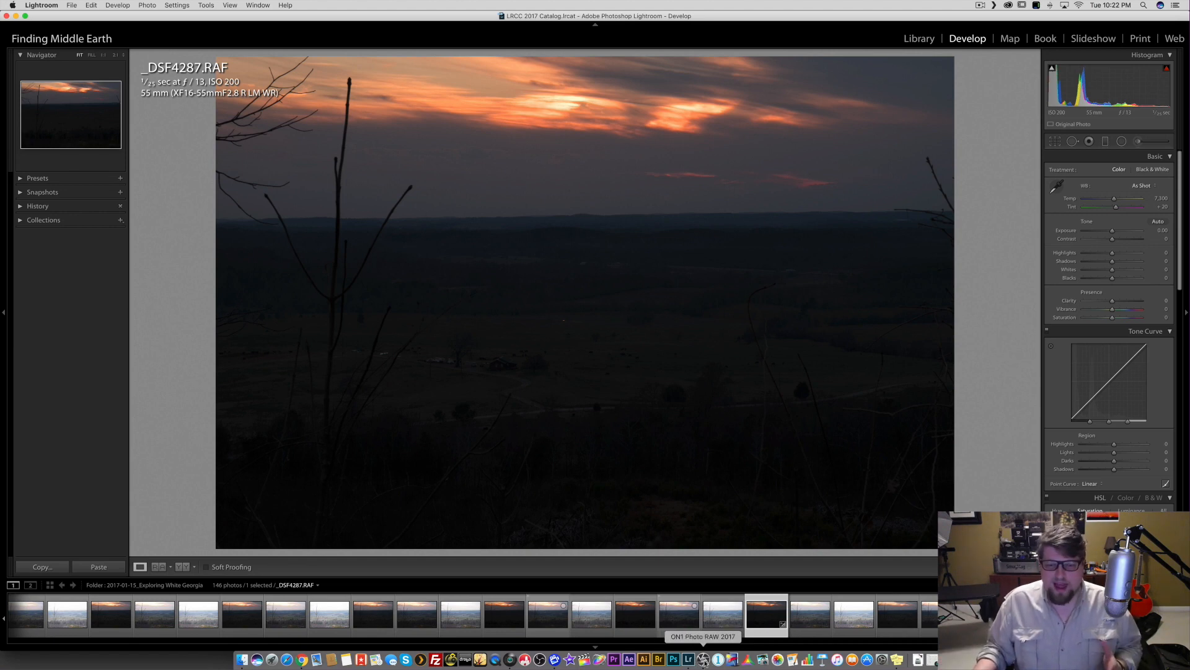
pyautogui.click(703, 661)
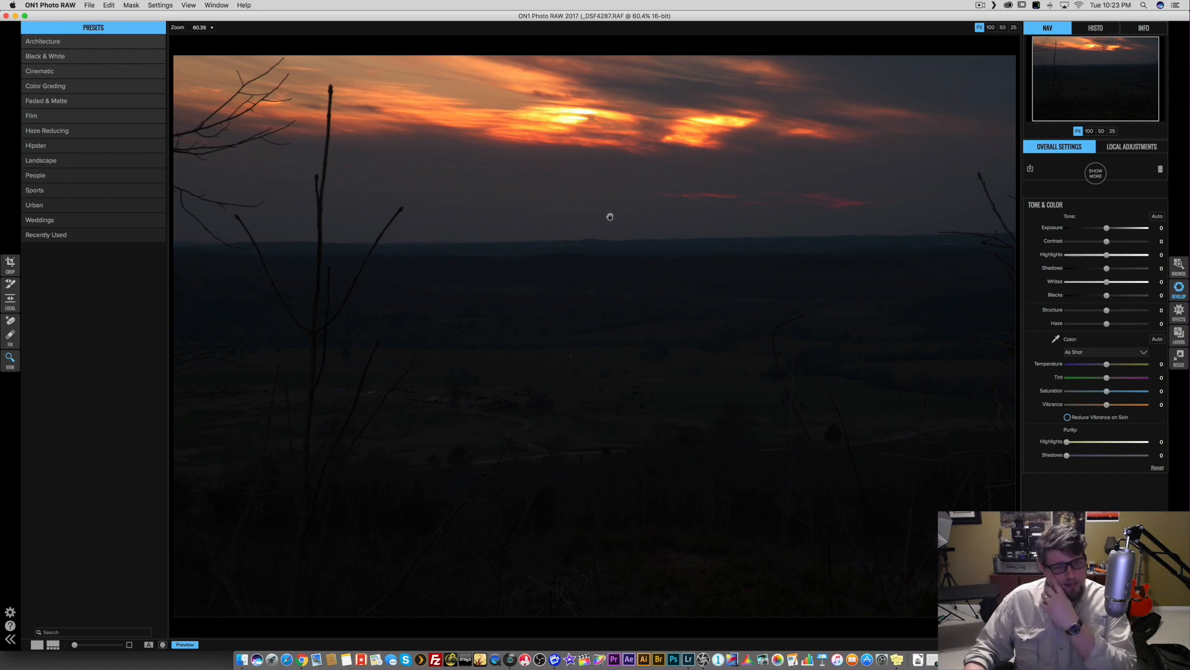
# - Switch to Lightroom, set Shadows to +100, and check the farmhouse and road area up close
pyautogui.click(688, 659)
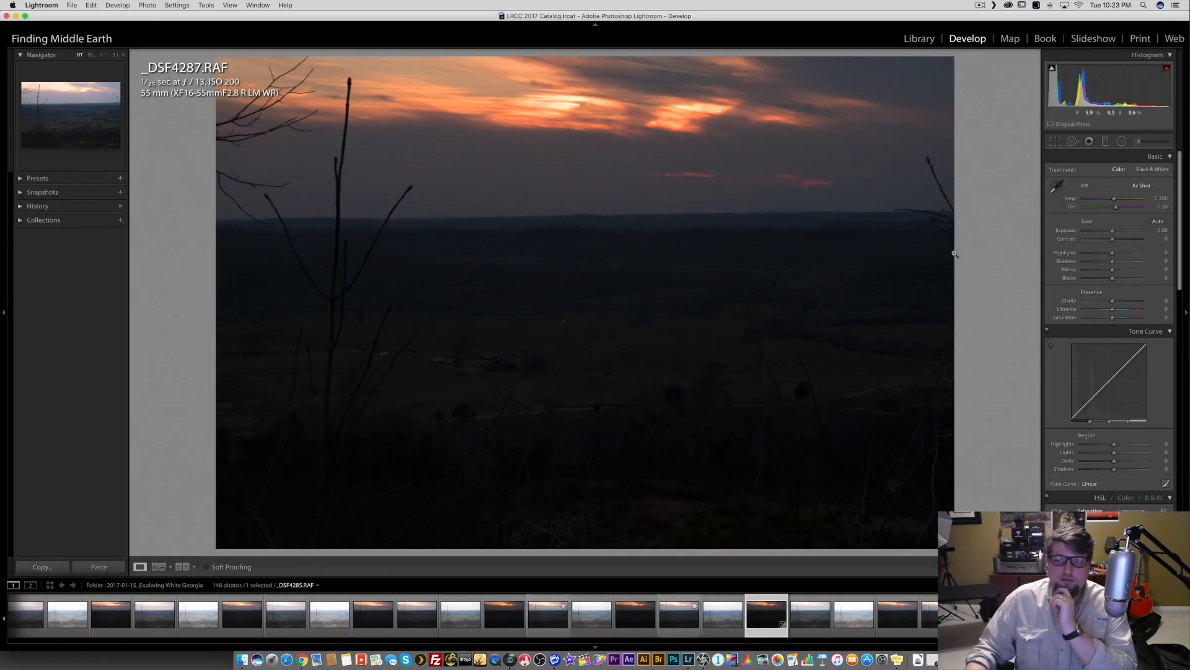
pyautogui.moveTo(1112, 261); pyautogui.dragTo(1188, 265)
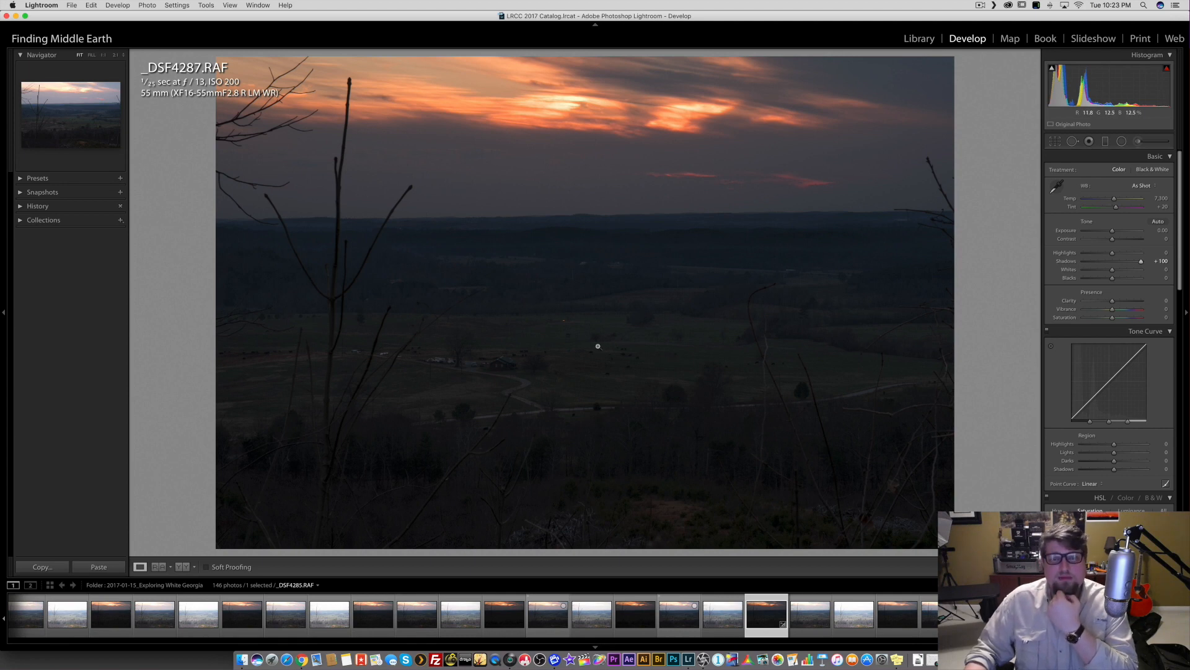
pyautogui.click(504, 365)
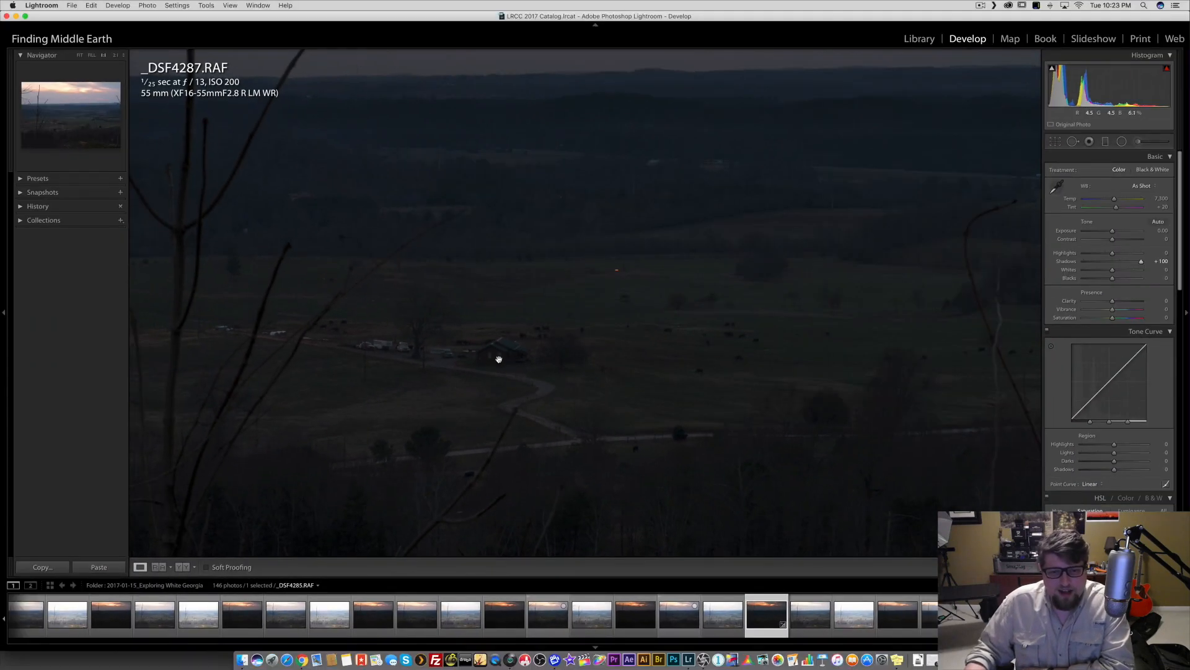
pyautogui.moveTo(505, 354); pyautogui.dragTo(506, 344)
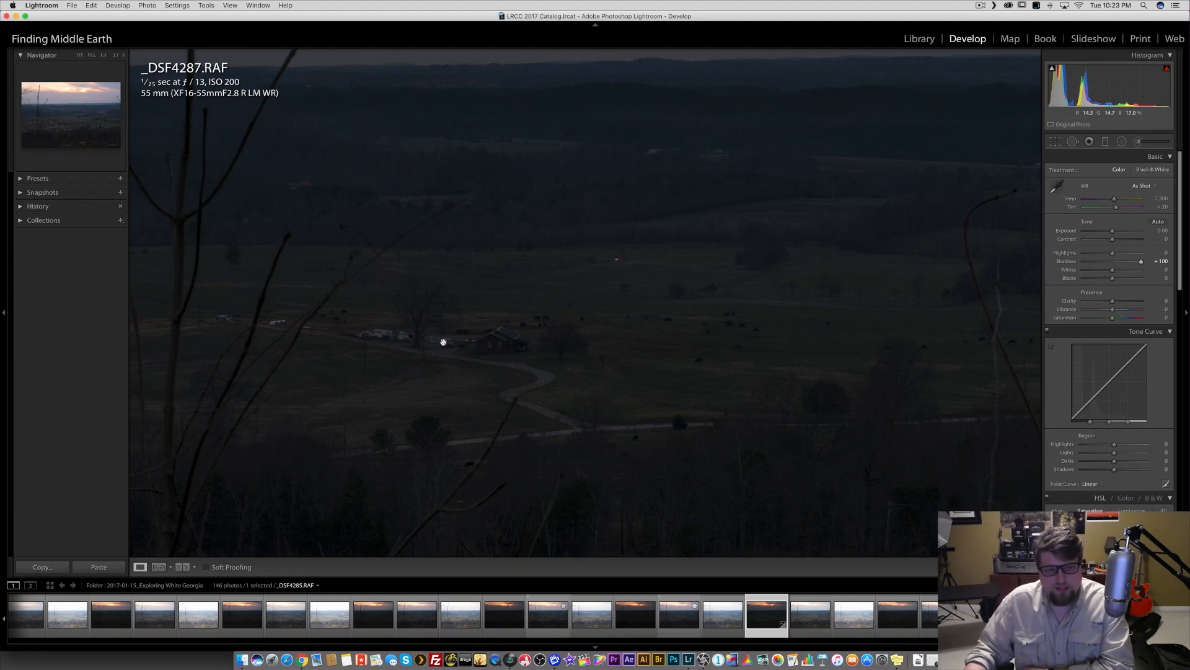
pyautogui.click(628, 359)
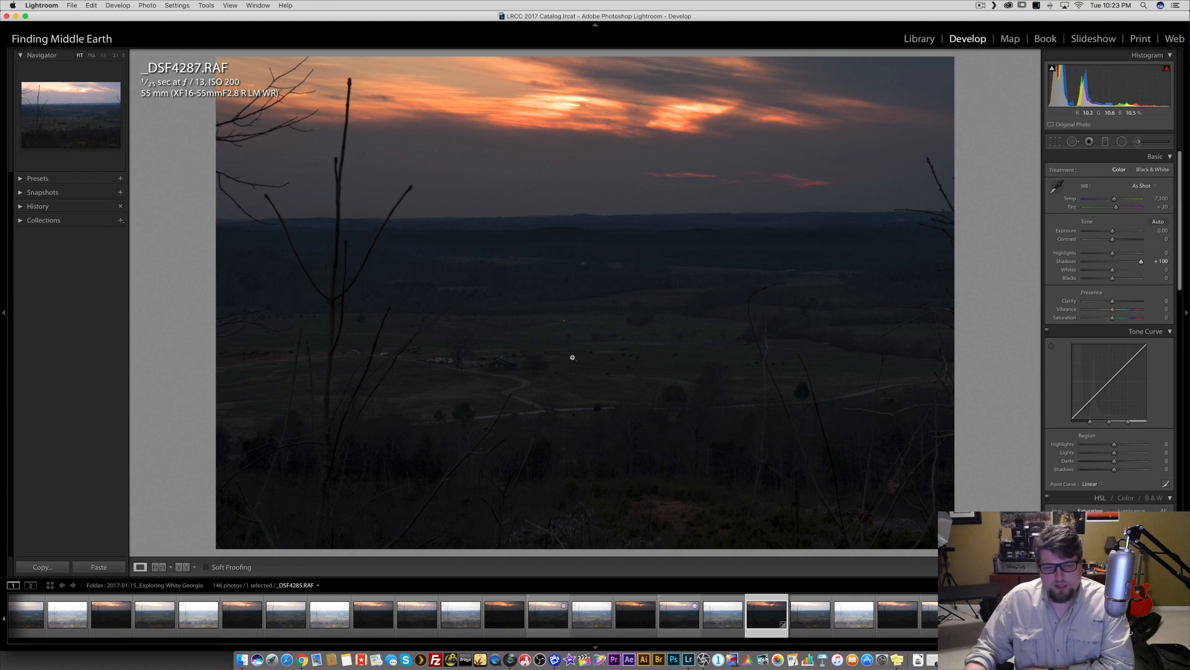
# - Lower Highlights to -100, checking the detail in the bright sunset clouds up close
pyautogui.moveTo(1112, 253); pyautogui.dragTo(1073, 255)
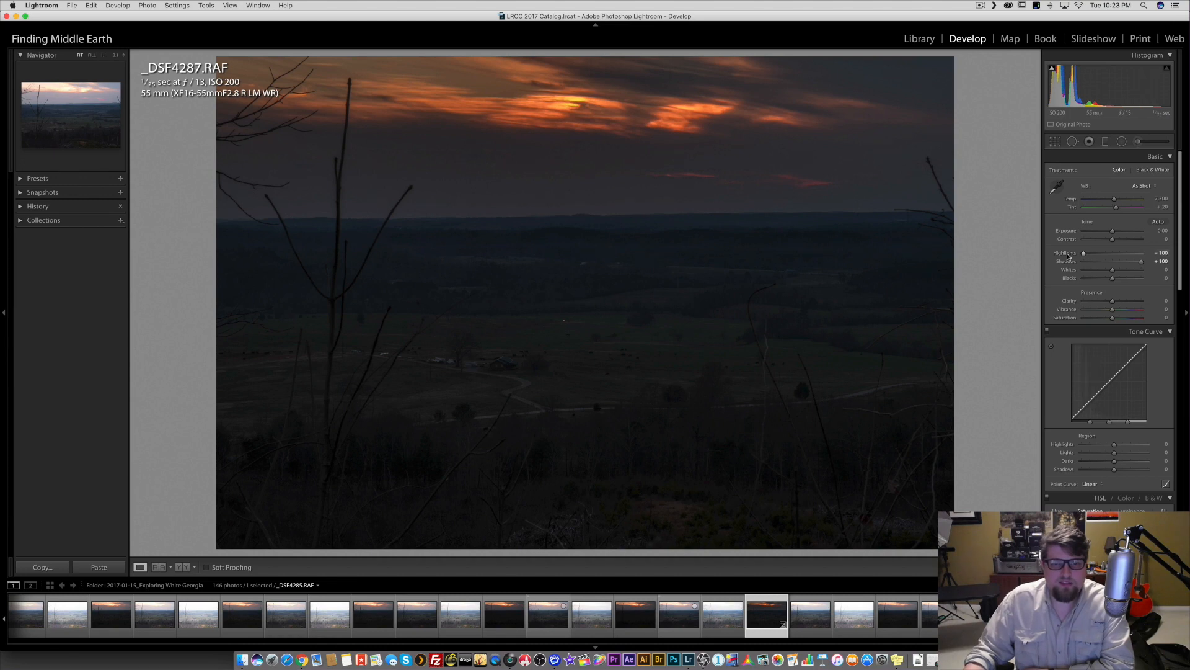
pyautogui.moveTo(1084, 253)
pyautogui.mouseDown()
pyautogui.moveTo(1106, 254)
pyautogui.moveTo(1085, 255)
pyautogui.mouseUp()
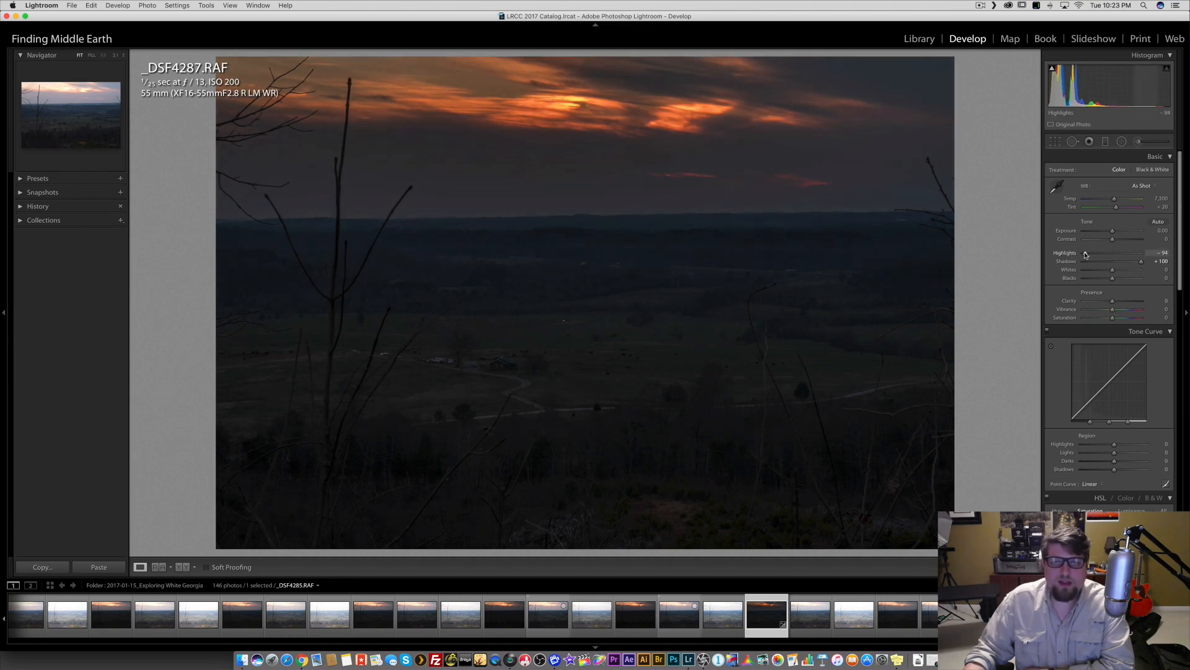
pyautogui.click(589, 124)
pyautogui.moveTo(590, 125); pyautogui.dragTo(589, 163)
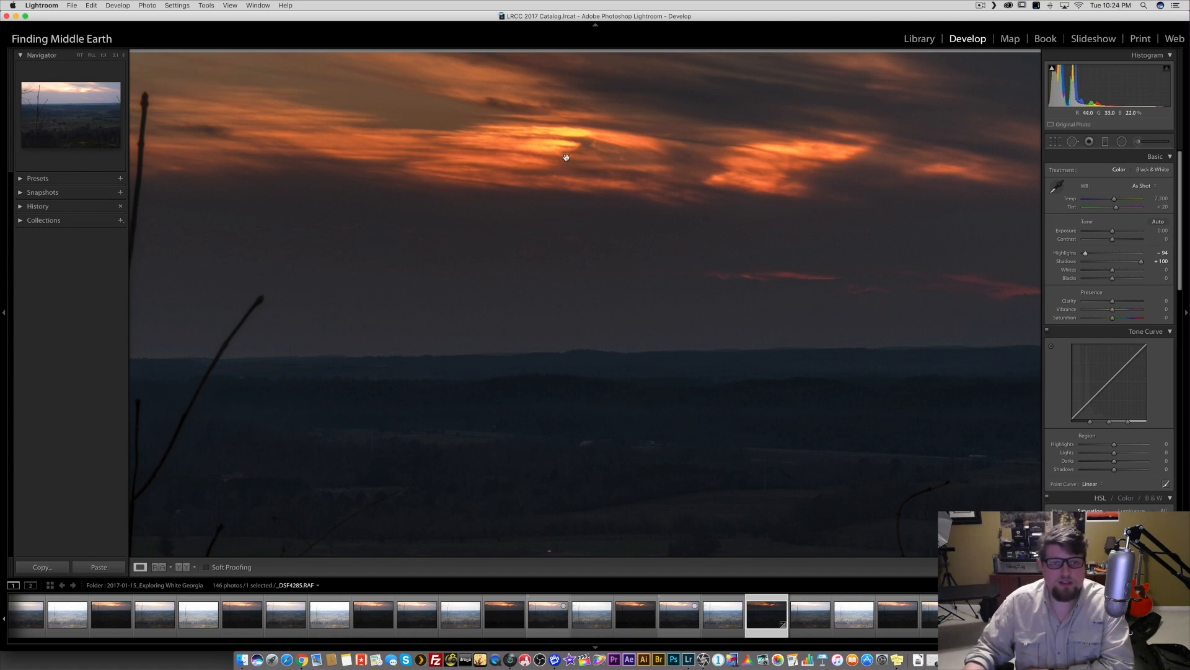
pyautogui.moveTo(573, 145); pyautogui.dragTo(617, 147)
pyautogui.moveTo(1085, 253); pyautogui.dragTo(1076, 254)
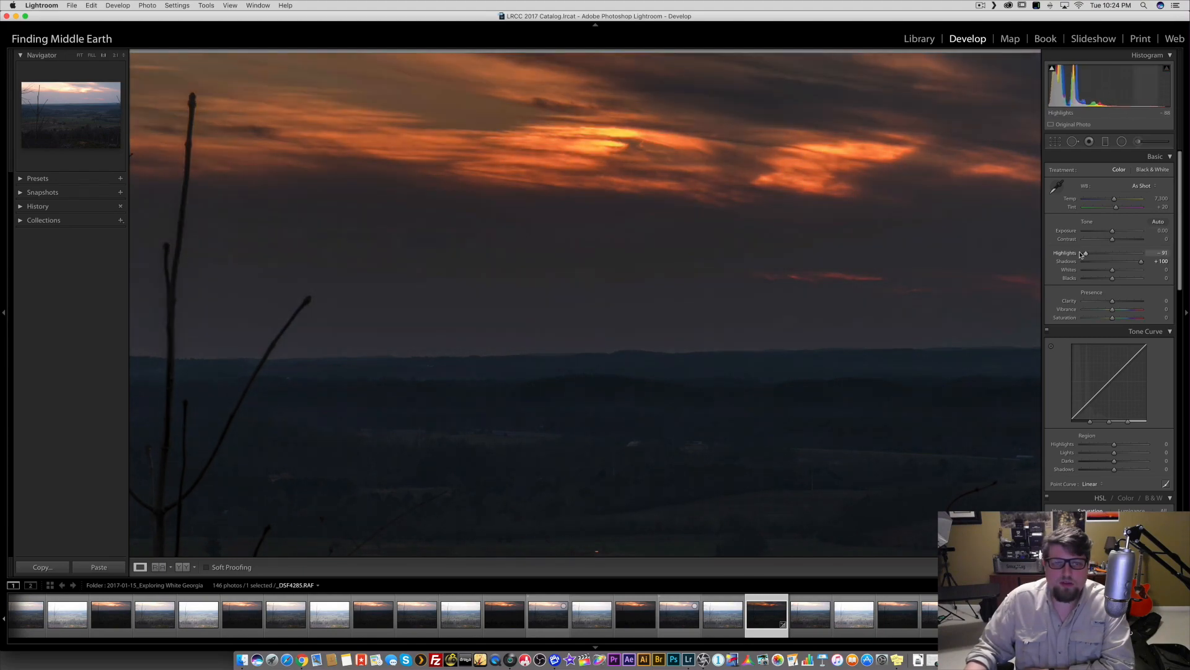
pyautogui.click(630, 146)
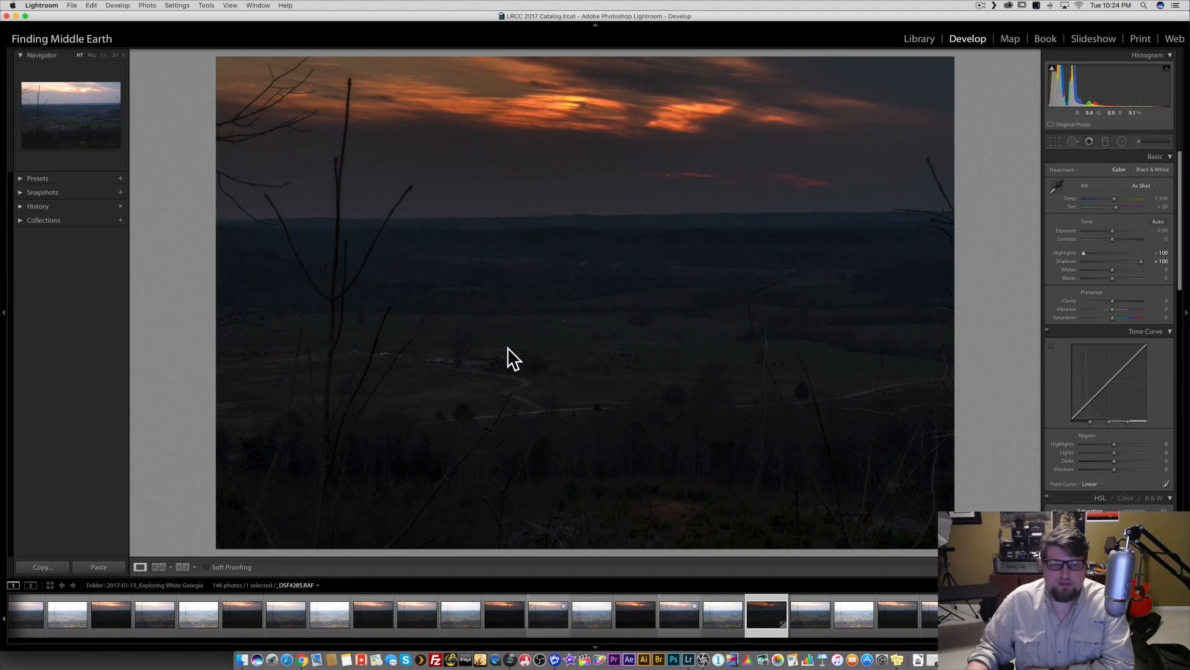
# - Switch to ON1 Photo RAW 2017, set Shadows to 100, and compare the result with the Lightroom edit
pyautogui.click(703, 660)
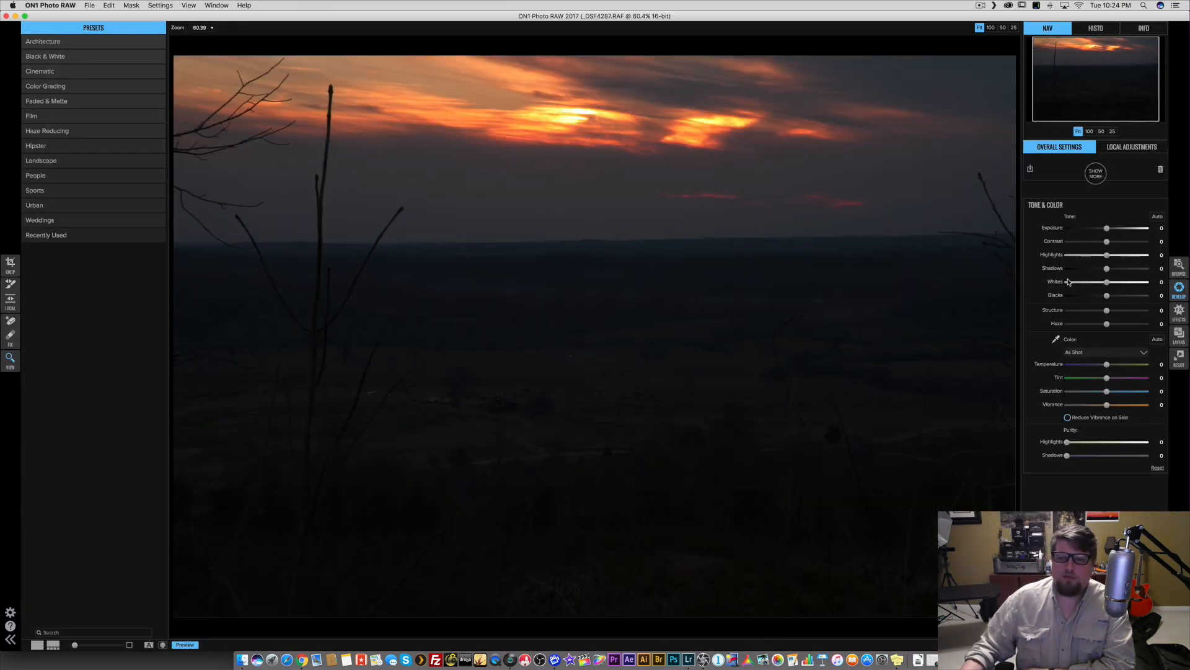
pyautogui.moveTo(1108, 273); pyautogui.dragTo(1172, 274)
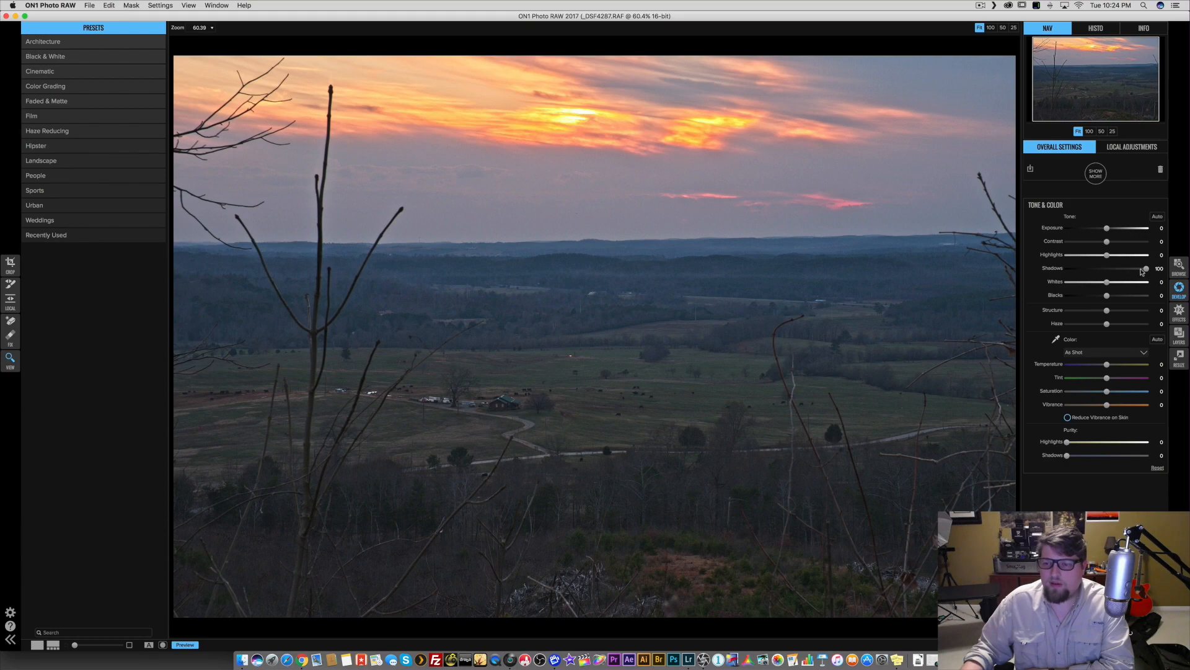
pyautogui.moveTo(1143, 271)
pyautogui.mouseDown()
pyautogui.moveTo(1110, 271)
pyautogui.moveTo(1163, 271)
pyautogui.mouseUp()
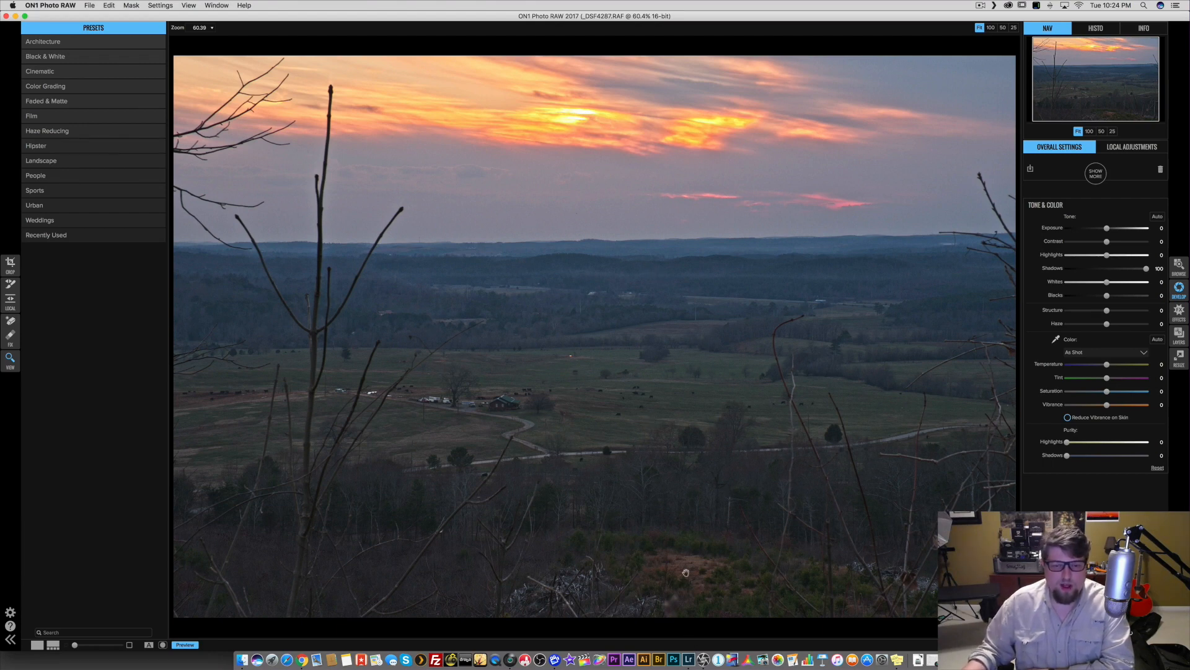
pyautogui.click(686, 661)
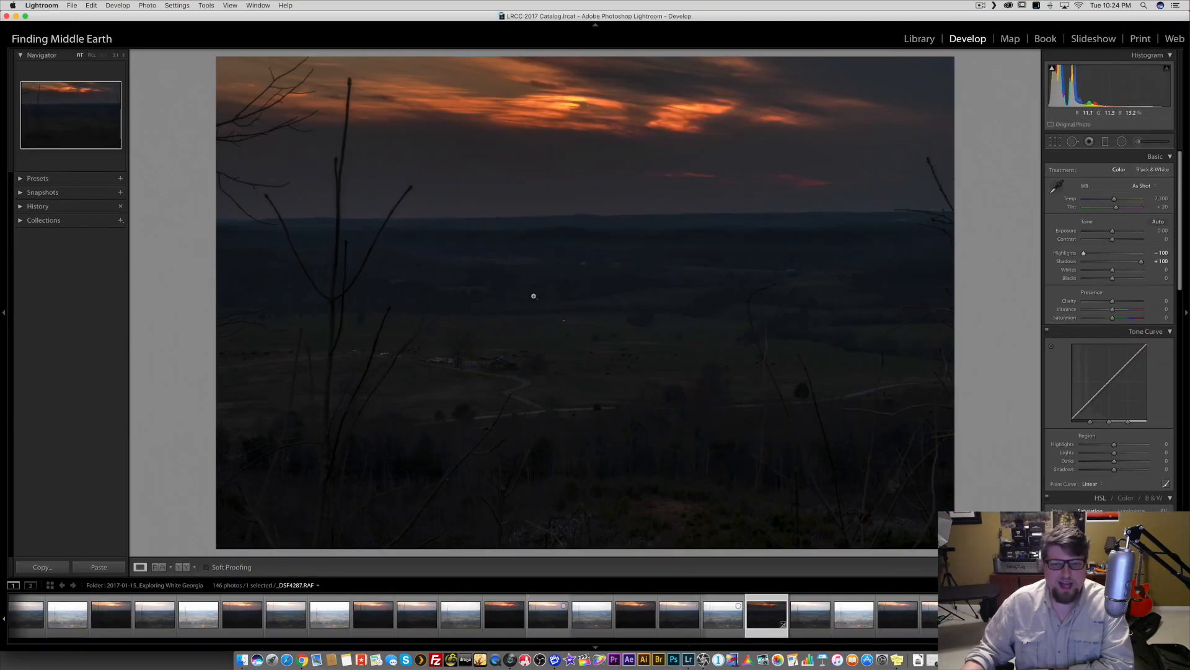
pyautogui.click(703, 659)
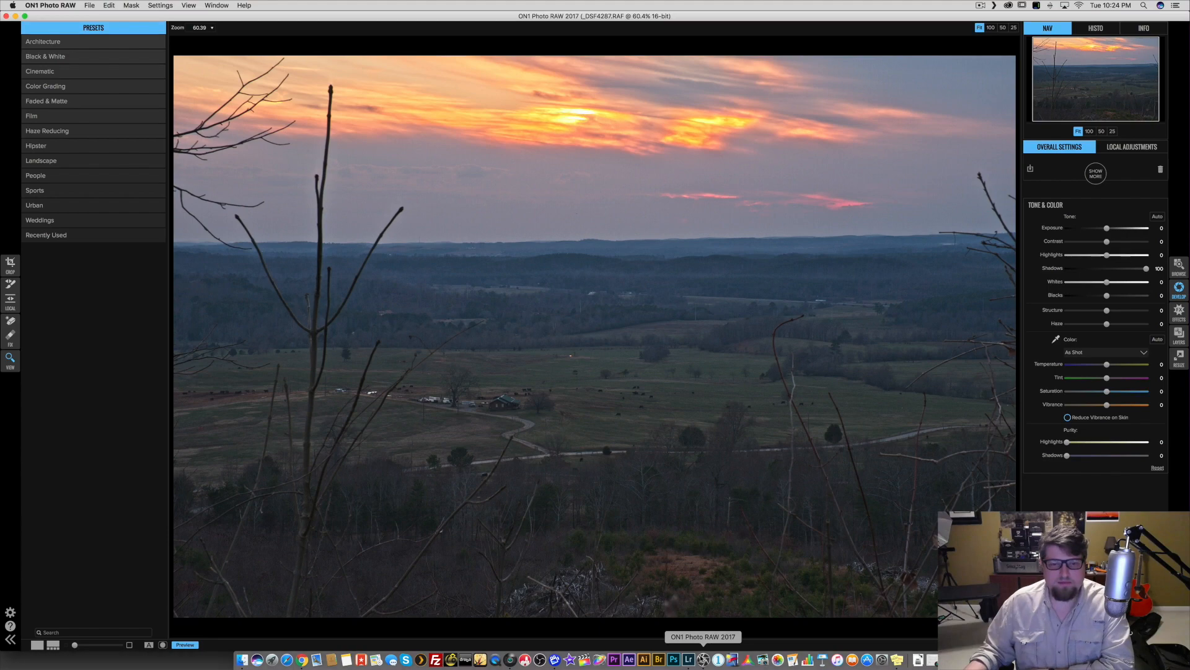
# - Inspect the shadow detail around the farmhouse and fields at 100% zoom and return to the full photo
pyautogui.click(507, 406)
pyautogui.moveTo(610, 353); pyautogui.dragTo(499, 375)
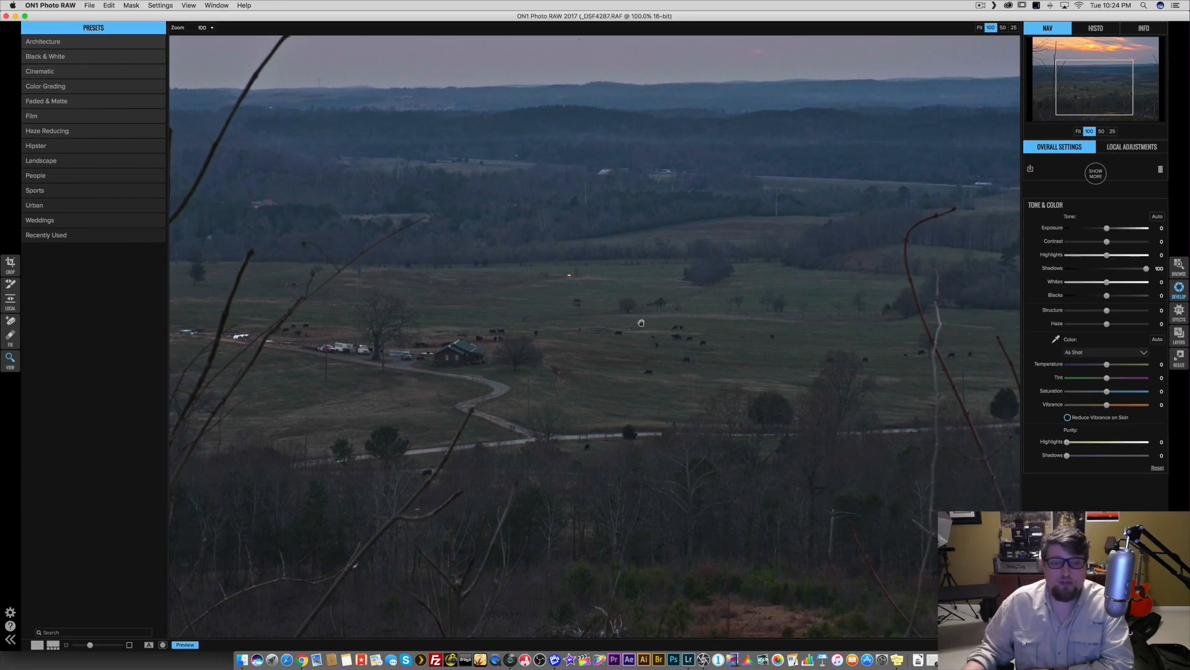
pyautogui.moveTo(620, 328); pyautogui.dragTo(496, 357)
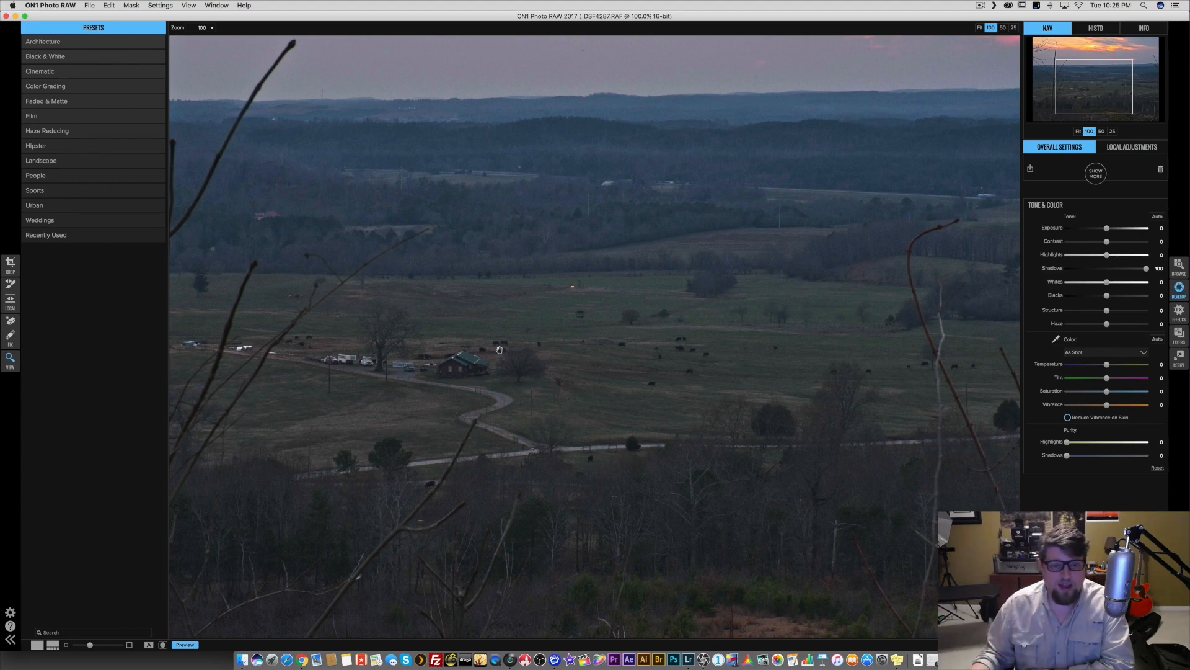
pyautogui.moveTo(470, 365); pyautogui.dragTo(461, 366)
pyautogui.click(462, 365)
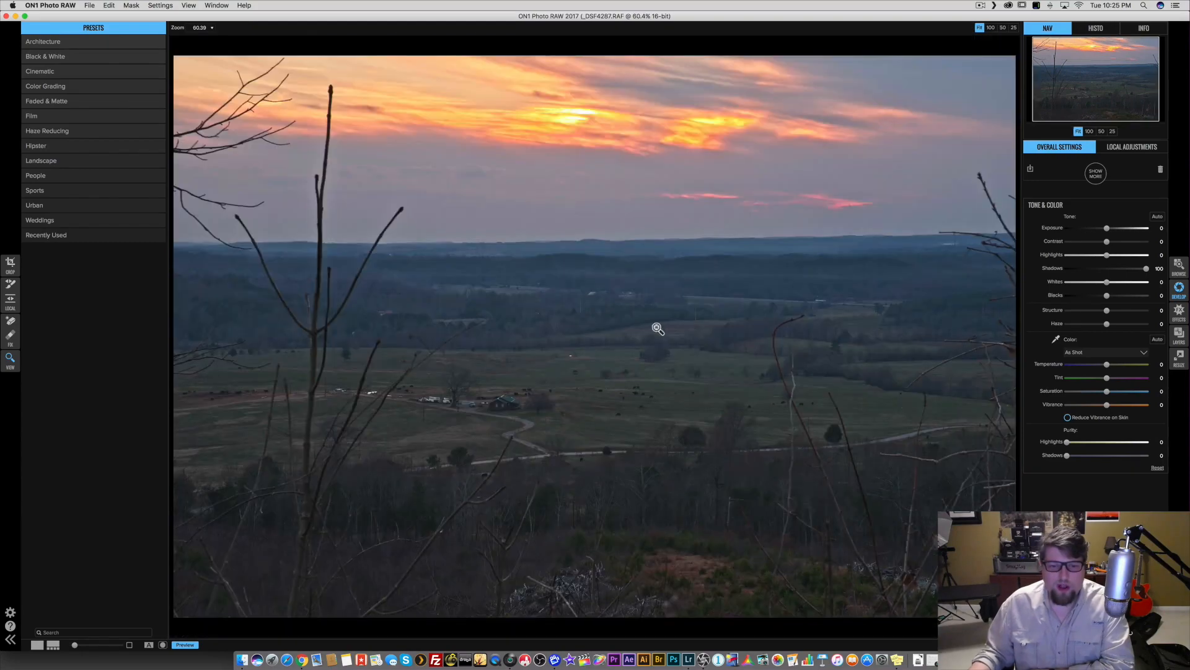
# - Vary the Shadows adjustment to compare its effect and set it to 80
pyautogui.moveTo(1147, 268)
pyautogui.mouseDown()
pyautogui.moveTo(1124, 267)
pyautogui.moveTo(1165, 269)
pyautogui.moveTo(1128, 272)
pyautogui.mouseUp()
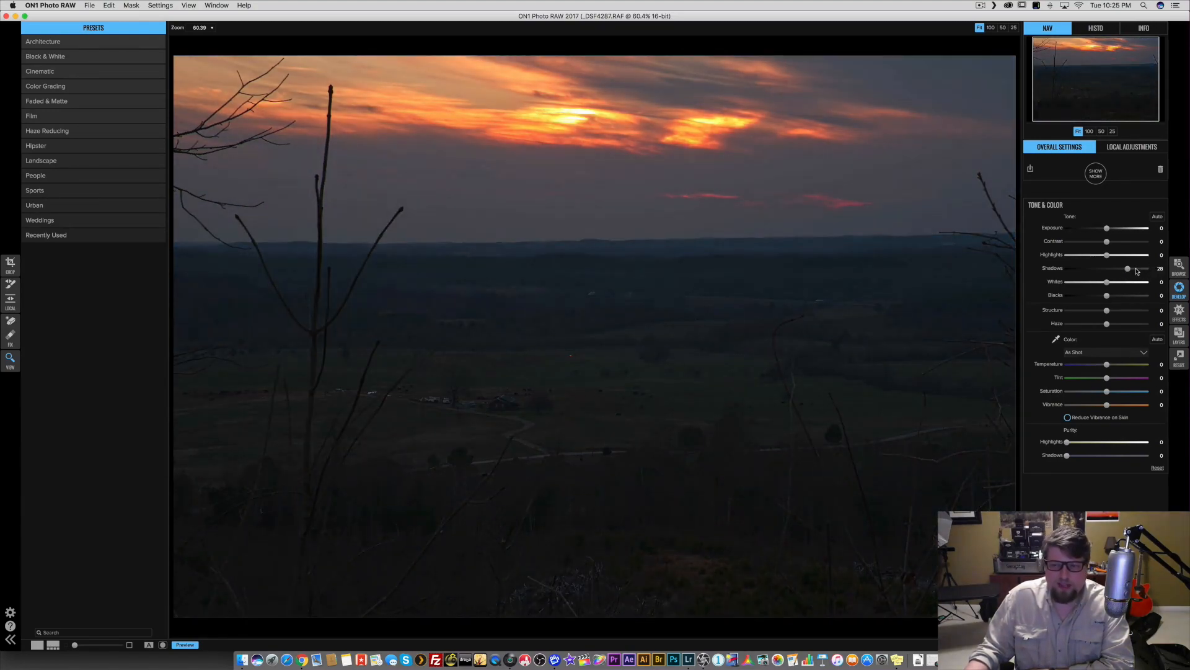
pyautogui.moveTo(1129, 271); pyautogui.dragTo(1152, 271)
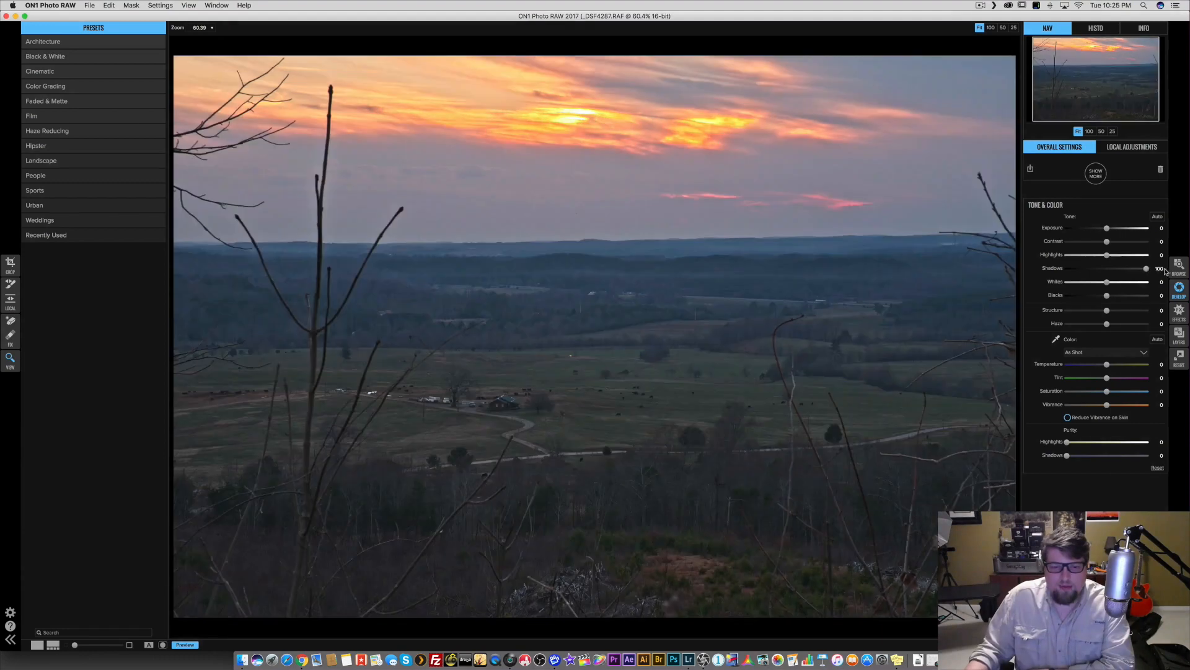
pyautogui.moveTo(1147, 269)
pyautogui.mouseDown()
pyautogui.moveTo(1129, 270)
pyautogui.moveTo(1144, 271)
pyautogui.mouseUp()
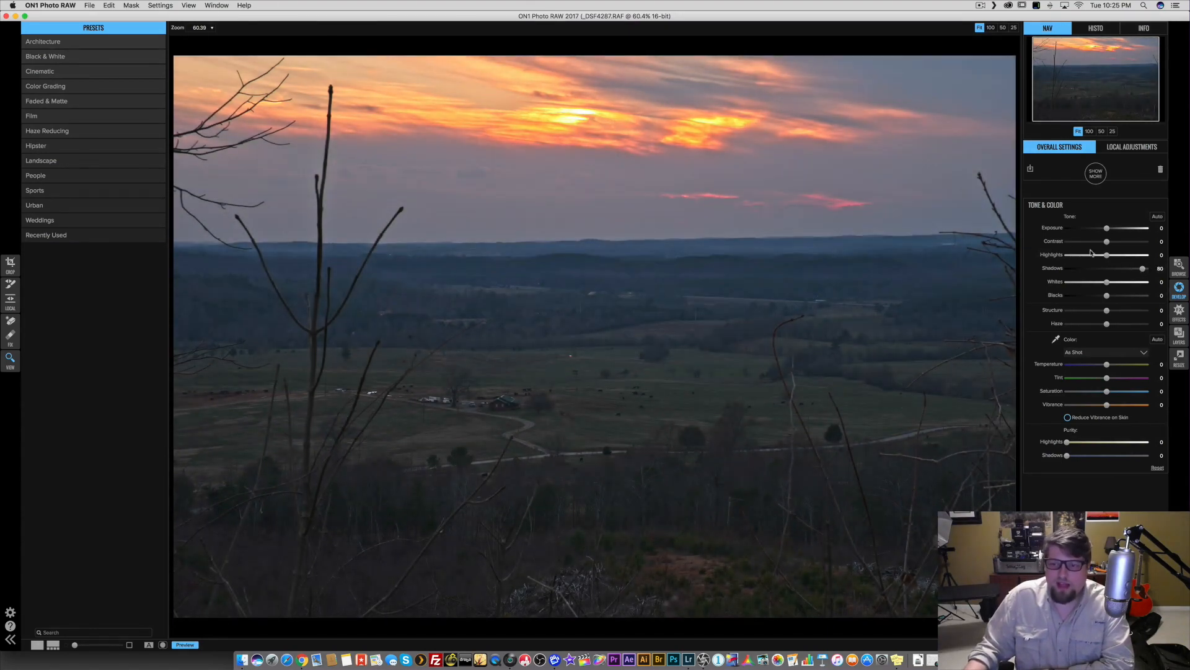
# - Try lowering Highlights to -100 and vary it to compare the effect on the full photo
pyautogui.moveTo(1107, 256); pyautogui.dragTo(1047, 257)
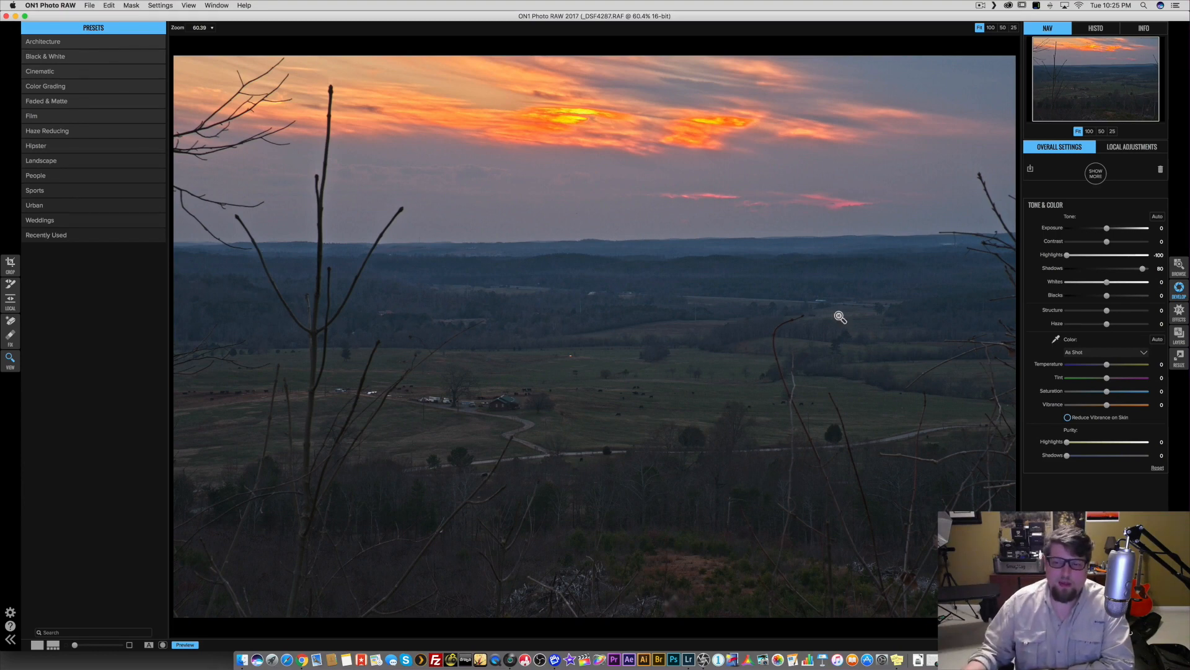
pyautogui.moveTo(1067, 255); pyautogui.dragTo(1094, 256)
pyautogui.moveTo(1096, 254); pyautogui.dragTo(1053, 257)
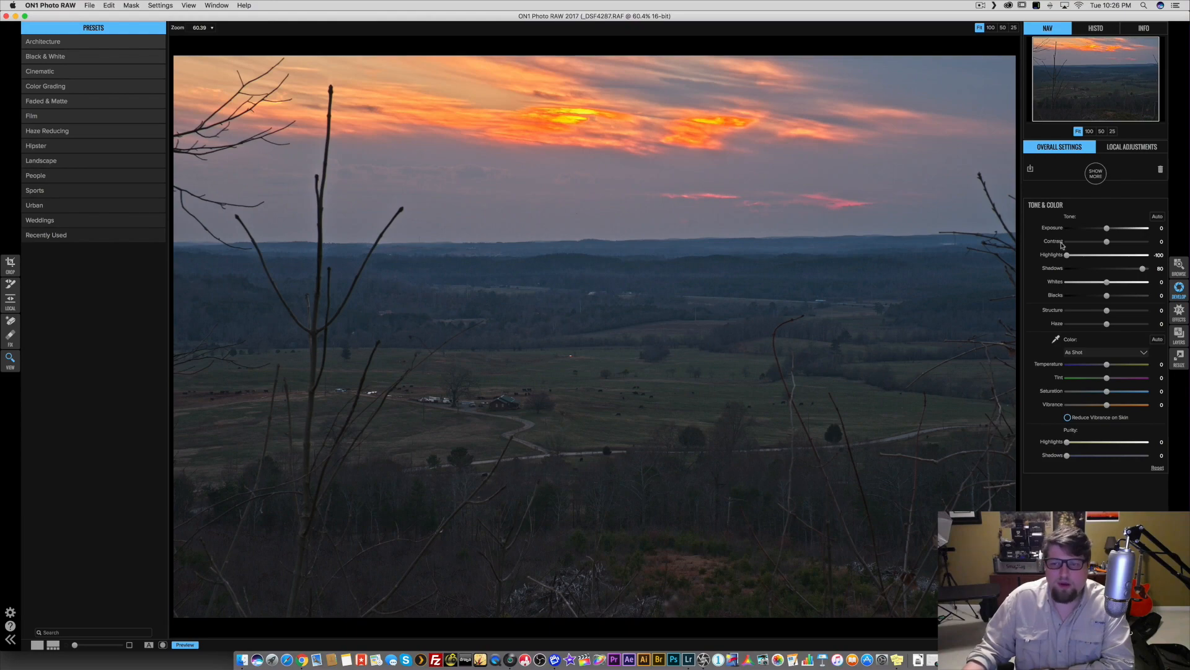
pyautogui.moveTo(1077, 257); pyautogui.dragTo(1023, 252)
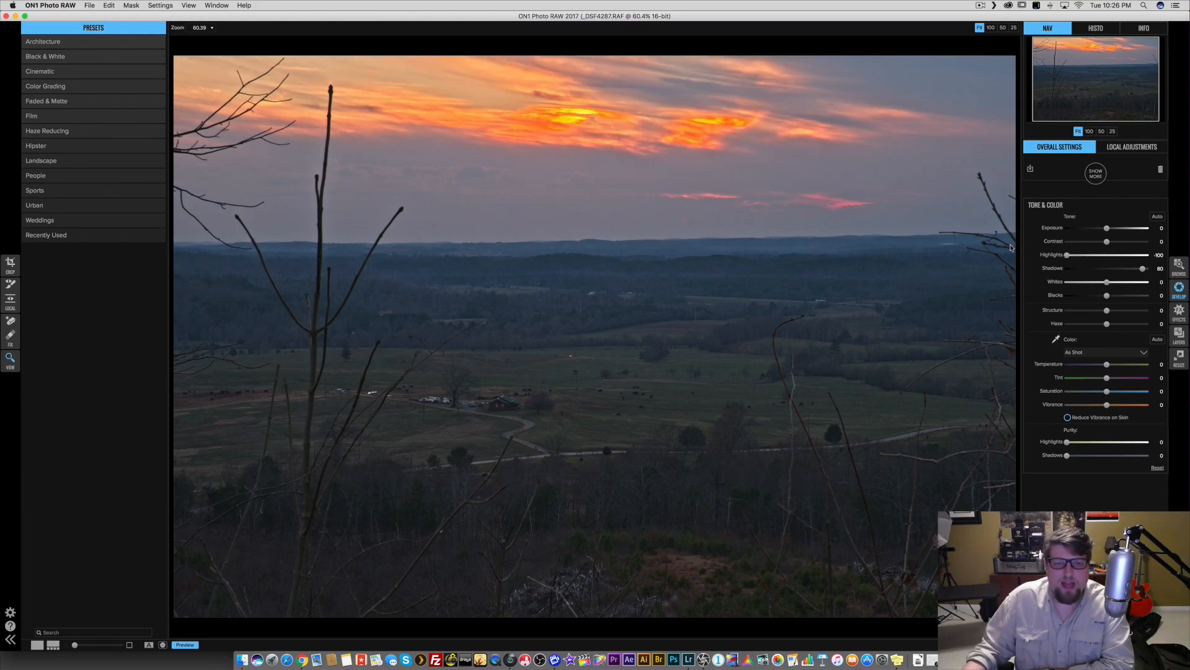
# - Compare Highlights values down to -100 on the bright sunset clouds at 100% zoom, and reset Highlights to 0
pyautogui.click(569, 115)
pyautogui.scroll(-5, 621, 302)
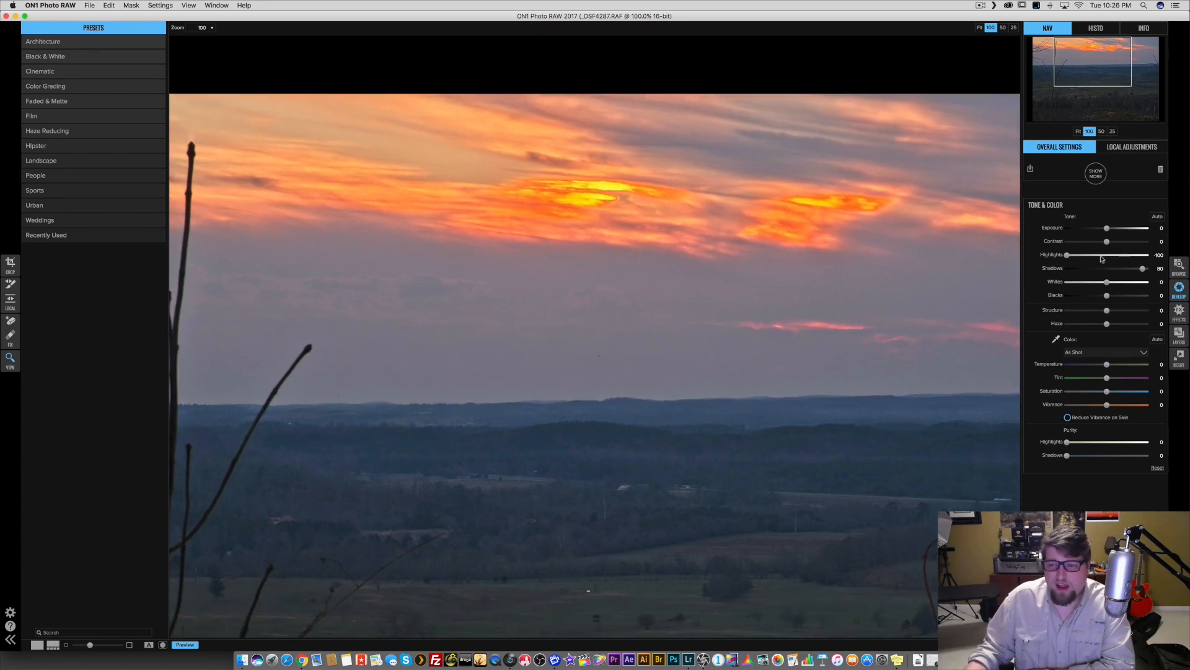
pyautogui.moveTo(1081, 258); pyautogui.dragTo(1022, 248)
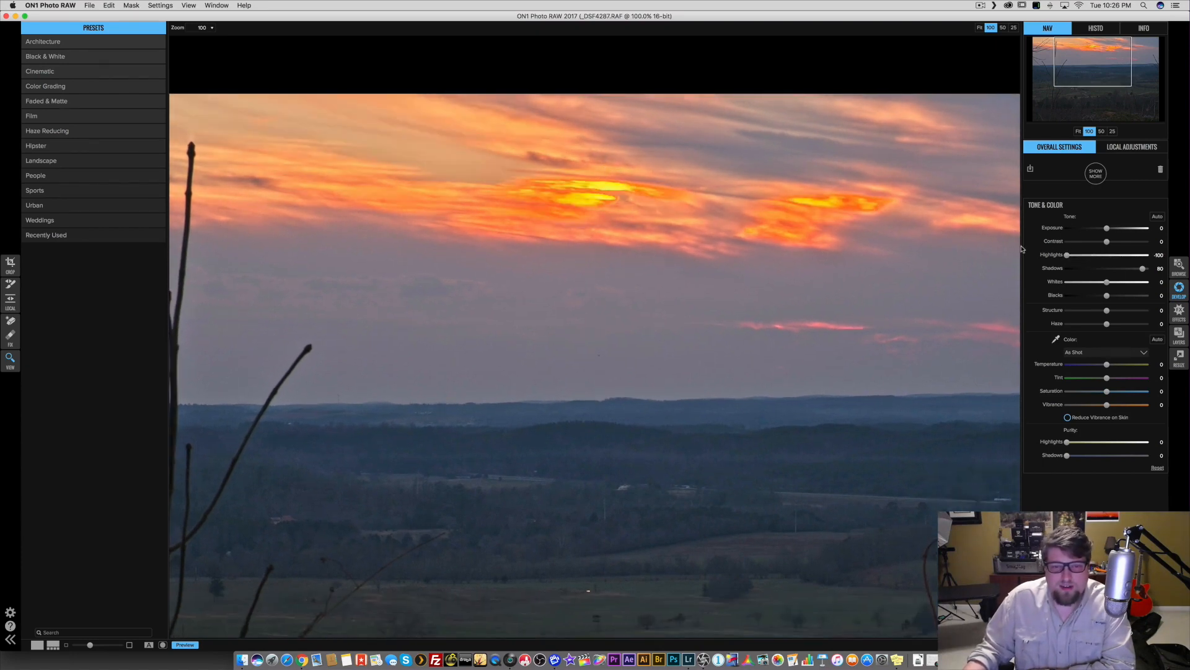
pyautogui.moveTo(1067, 255)
pyautogui.mouseDown()
pyautogui.moveTo(1104, 253)
pyautogui.moveTo(1039, 250)
pyautogui.moveTo(1123, 253)
pyautogui.moveTo(1021, 255)
pyautogui.moveTo(1058, 255)
pyautogui.mouseUp()
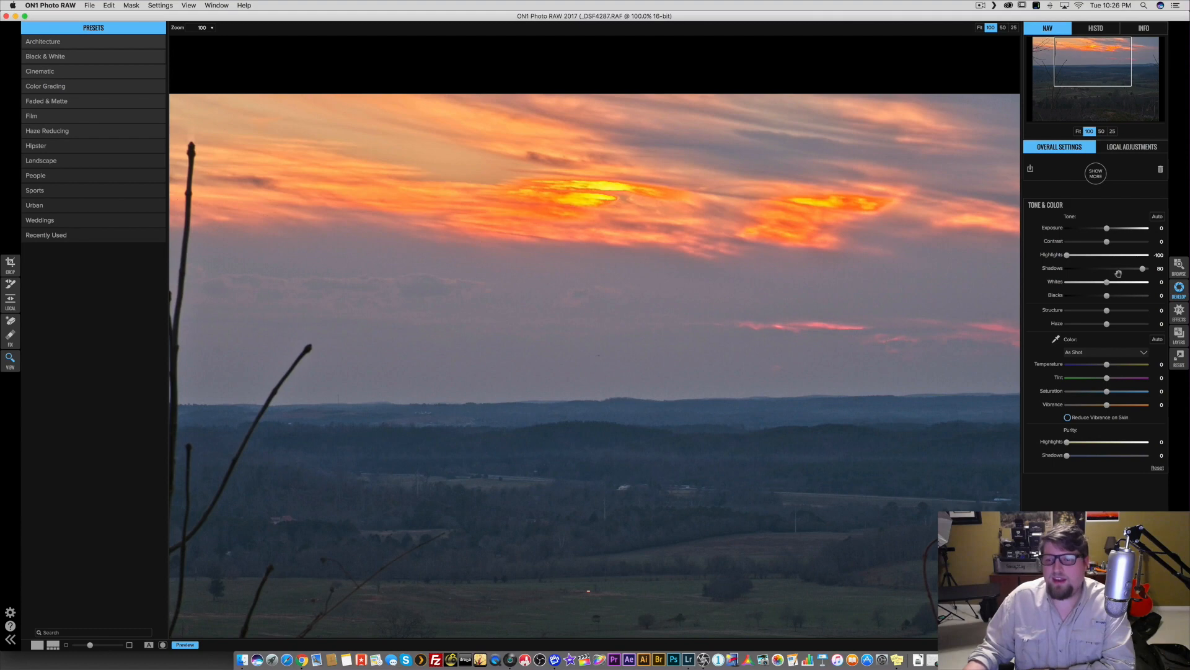
pyautogui.doubleClick(1048, 255)
pyautogui.click(707, 229)
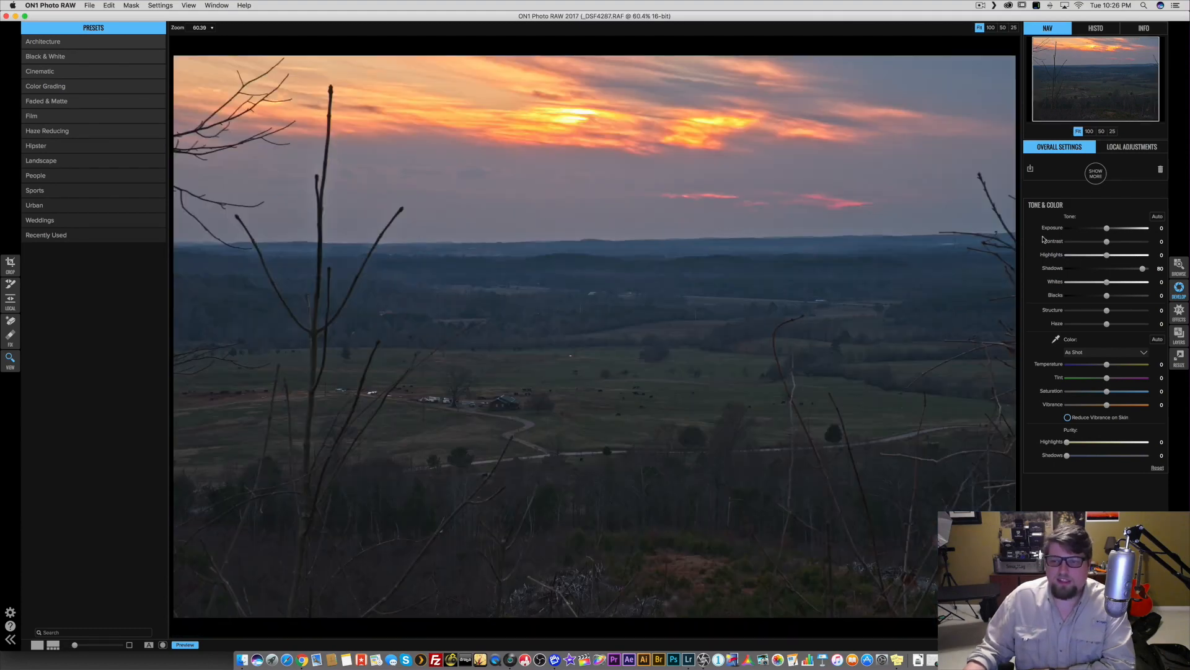
# - Lower the overall Exposure to -0.55 and darken the sky with a horizontal linear gradient at the horizon, Exposure -0.9
pyautogui.moveTo(1107, 229); pyautogui.dragTo(1104, 230)
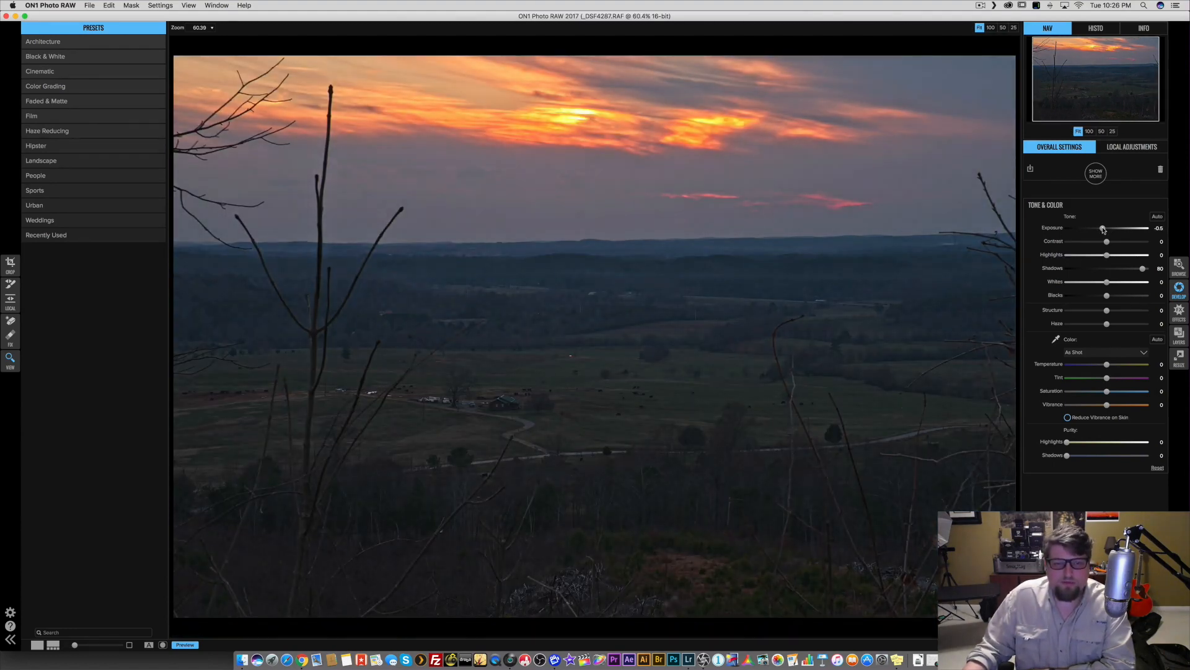
pyautogui.click(11, 303)
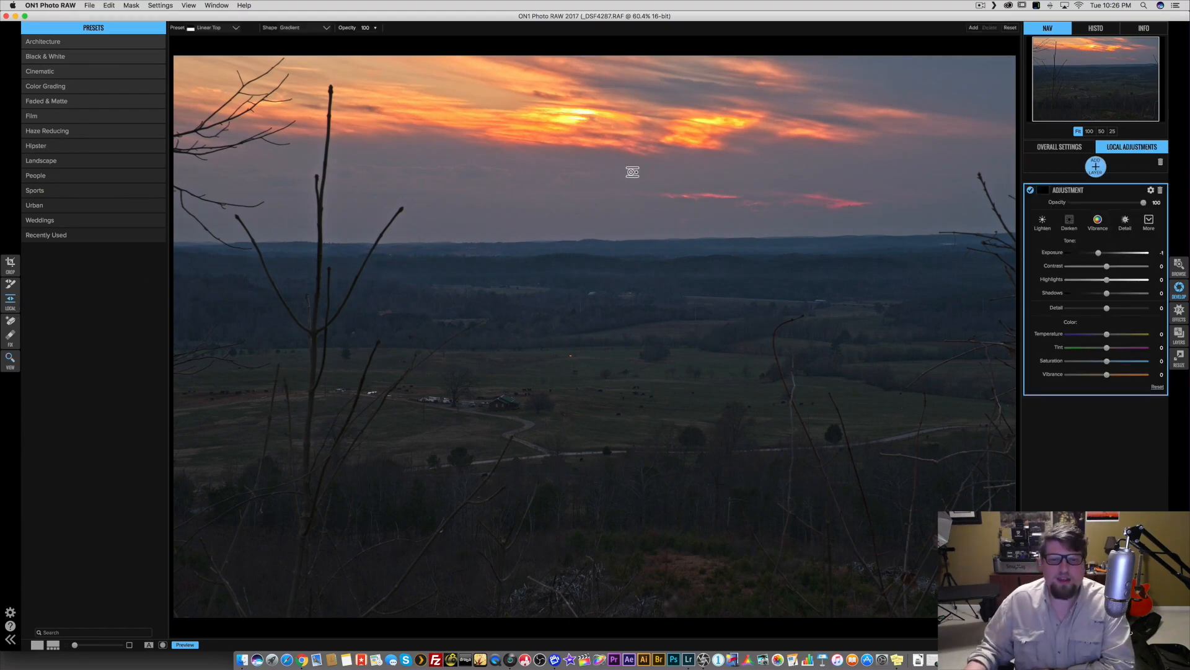
pyautogui.click(603, 204)
pyautogui.moveTo(604, 216); pyautogui.dragTo(604, 251)
pyautogui.moveTo(601, 308); pyautogui.dragTo(601, 325)
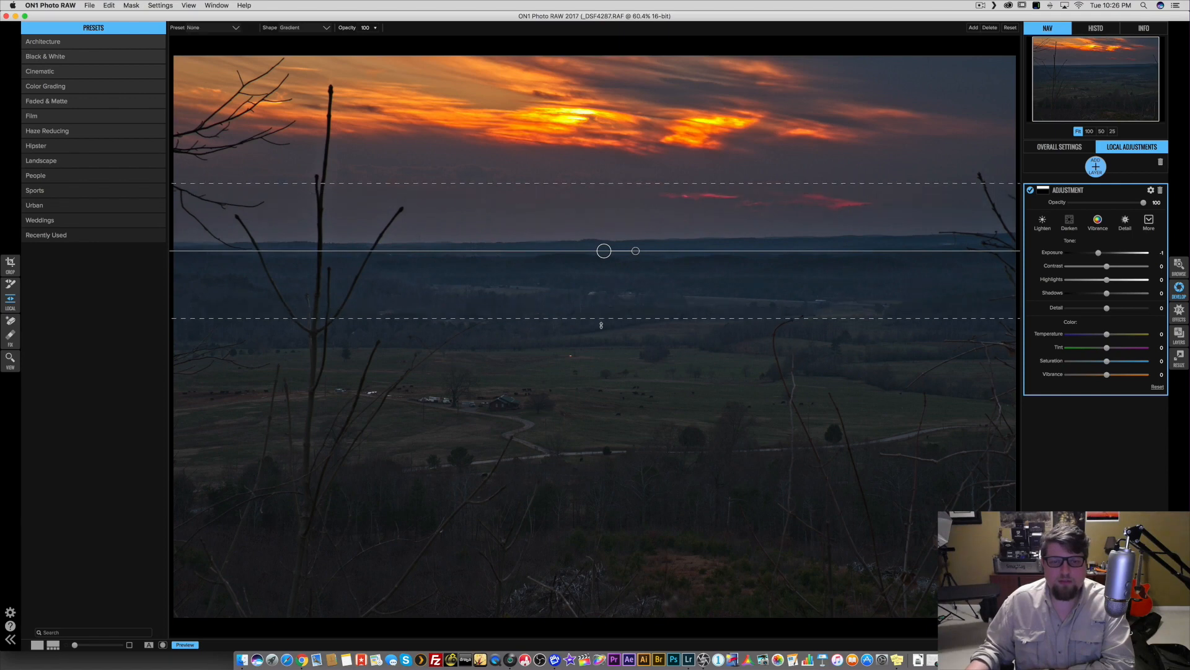
pyautogui.moveTo(602, 253); pyautogui.dragTo(603, 256)
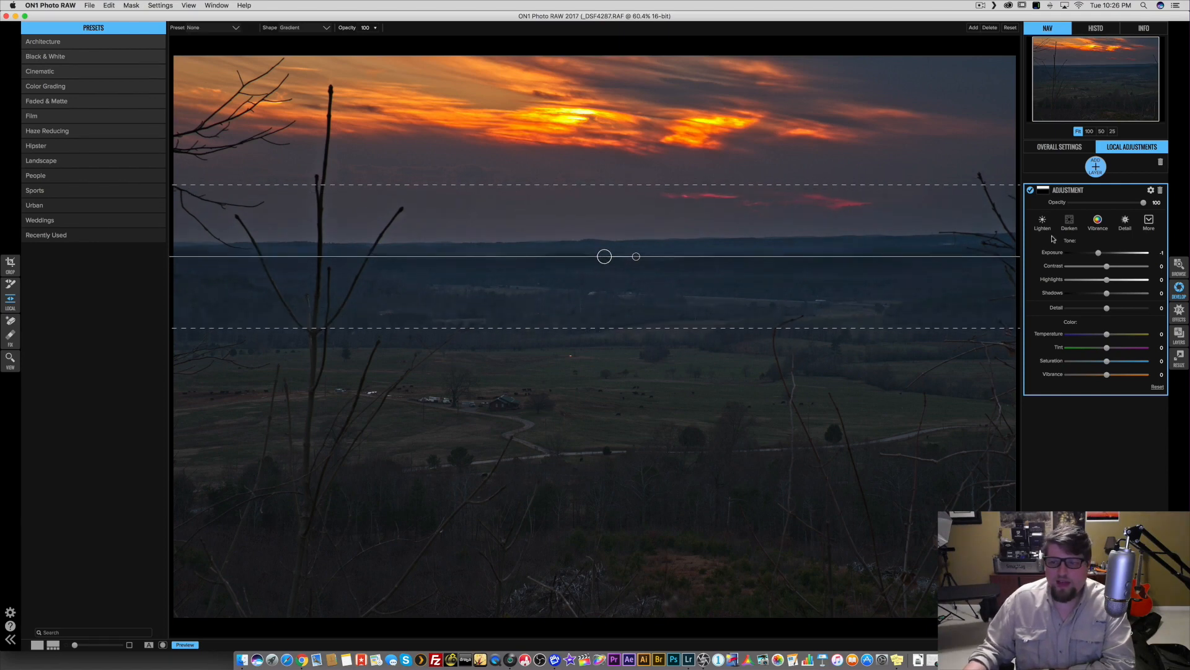
pyautogui.moveTo(1098, 254); pyautogui.dragTo(1100, 254)
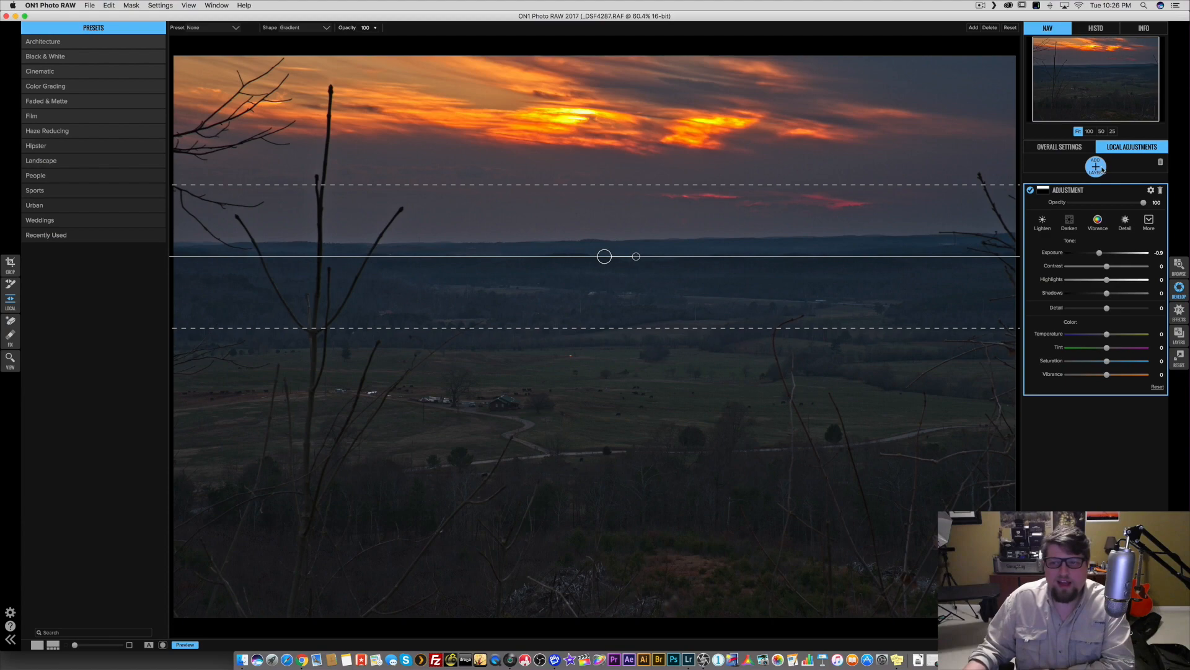
# - Return to the overall settings and inspect the bright sunset clouds at 100% zoom
pyautogui.click(1060, 147)
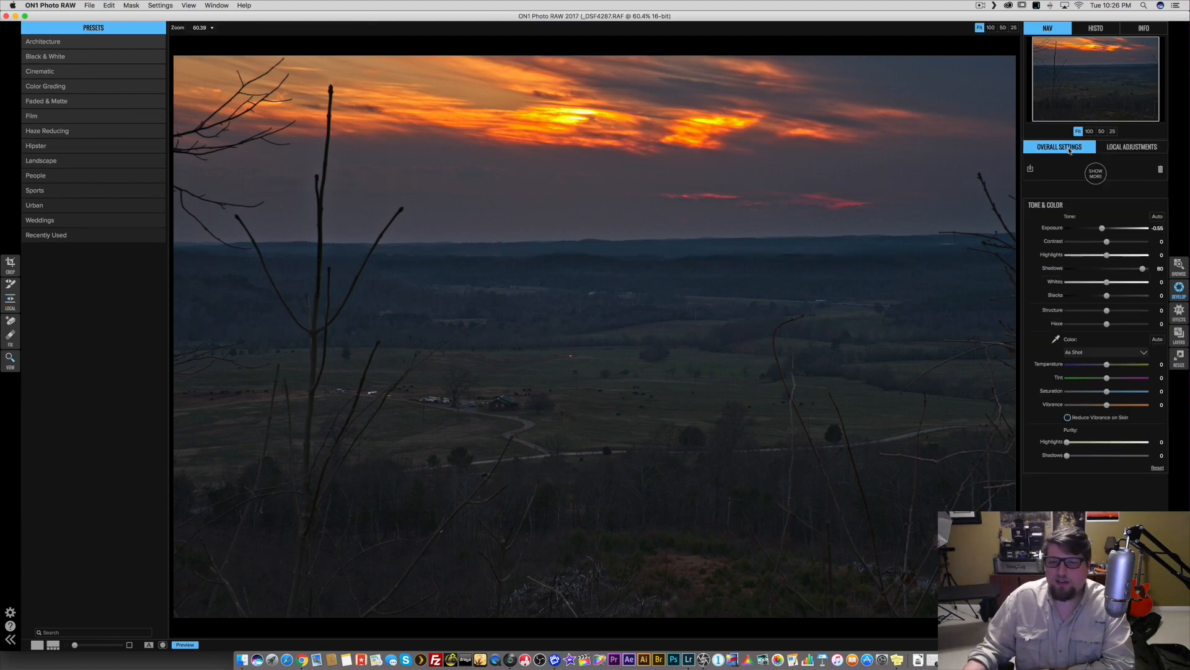
pyautogui.click(588, 113)
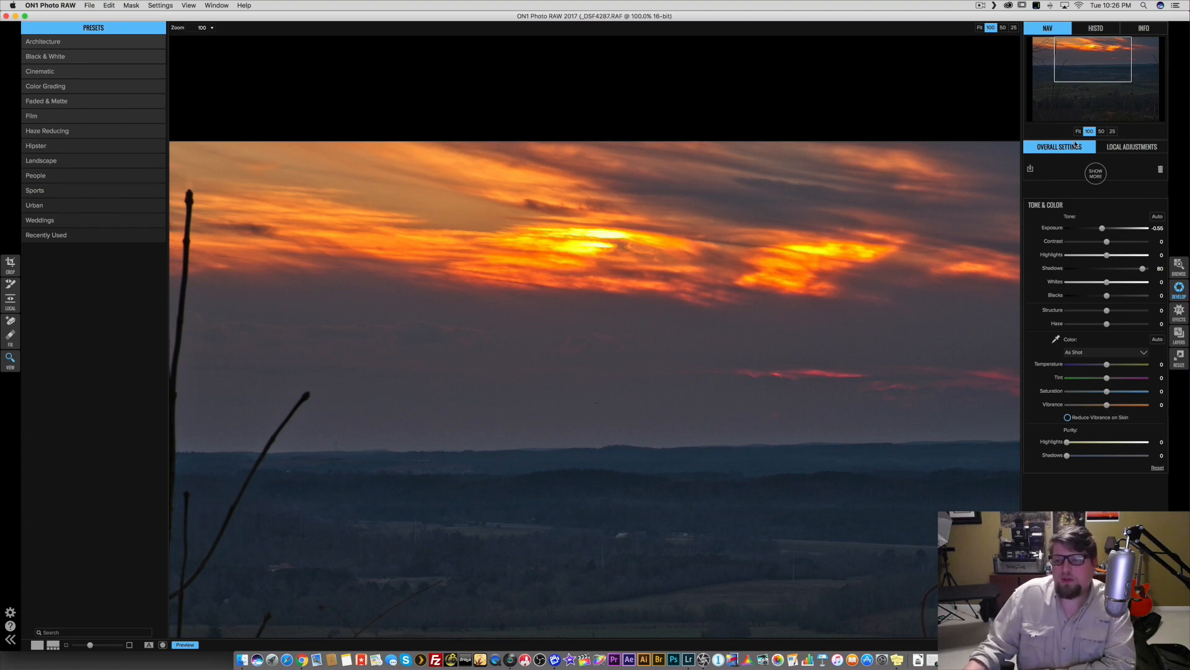
pyautogui.click(1079, 131)
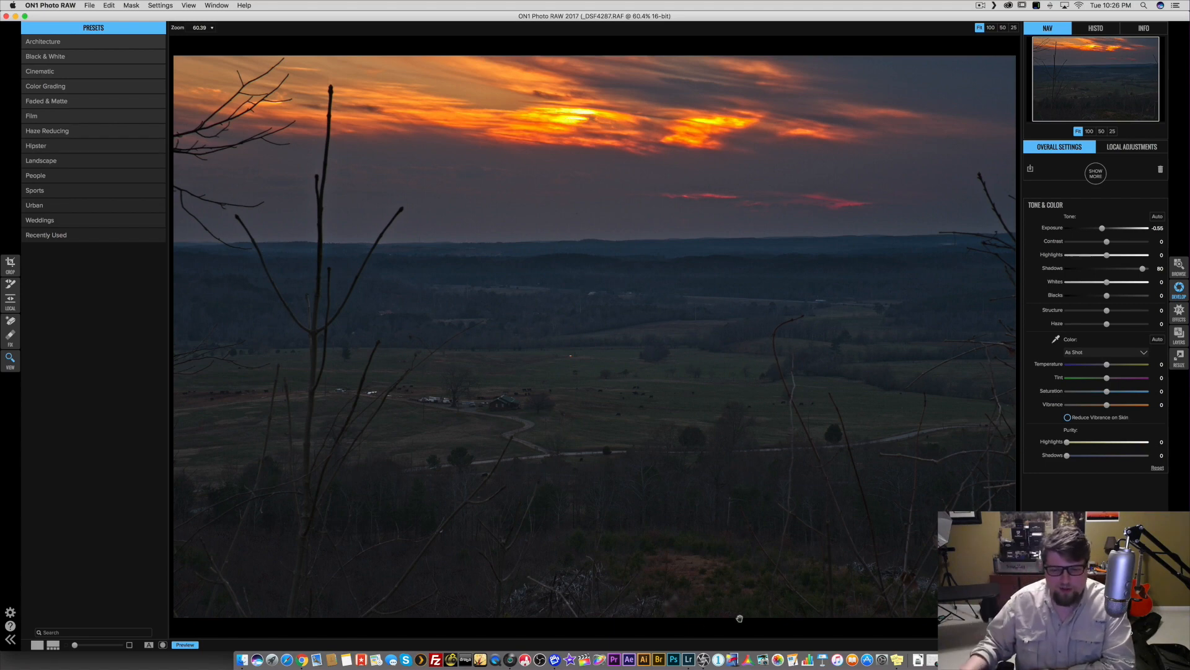
# - Switch to Lightroom, compare Highlights values on the sunset clouds up close, and set Highlights to -78
pyautogui.click(689, 660)
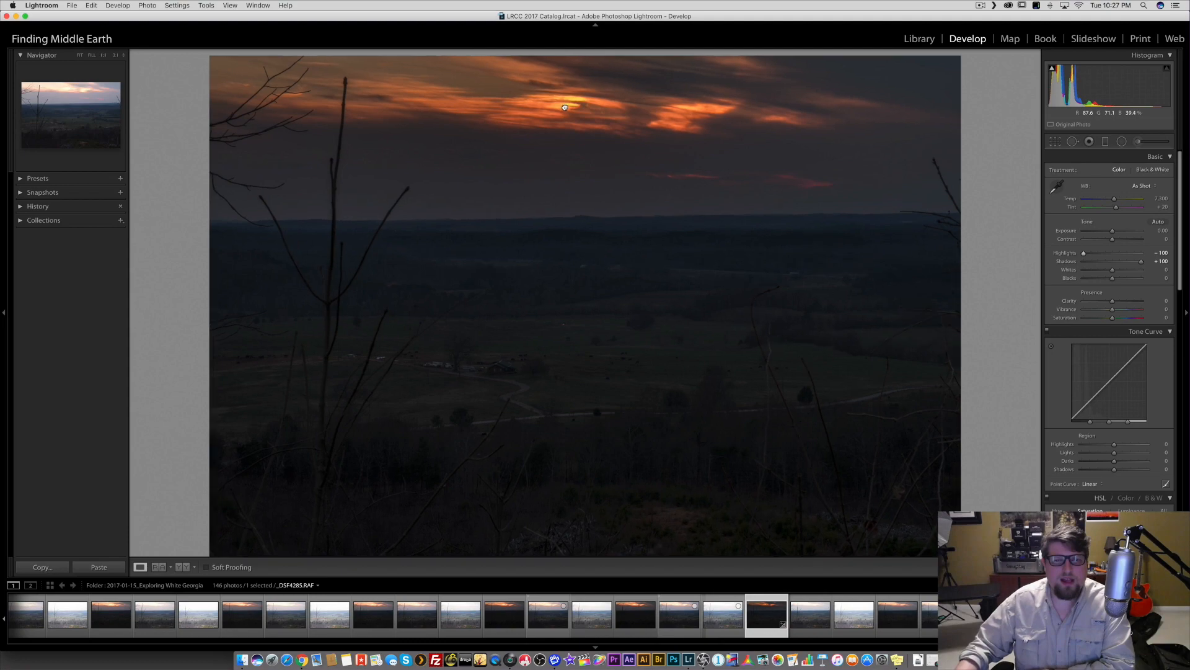
pyautogui.click(581, 130)
pyautogui.click(1111, 254)
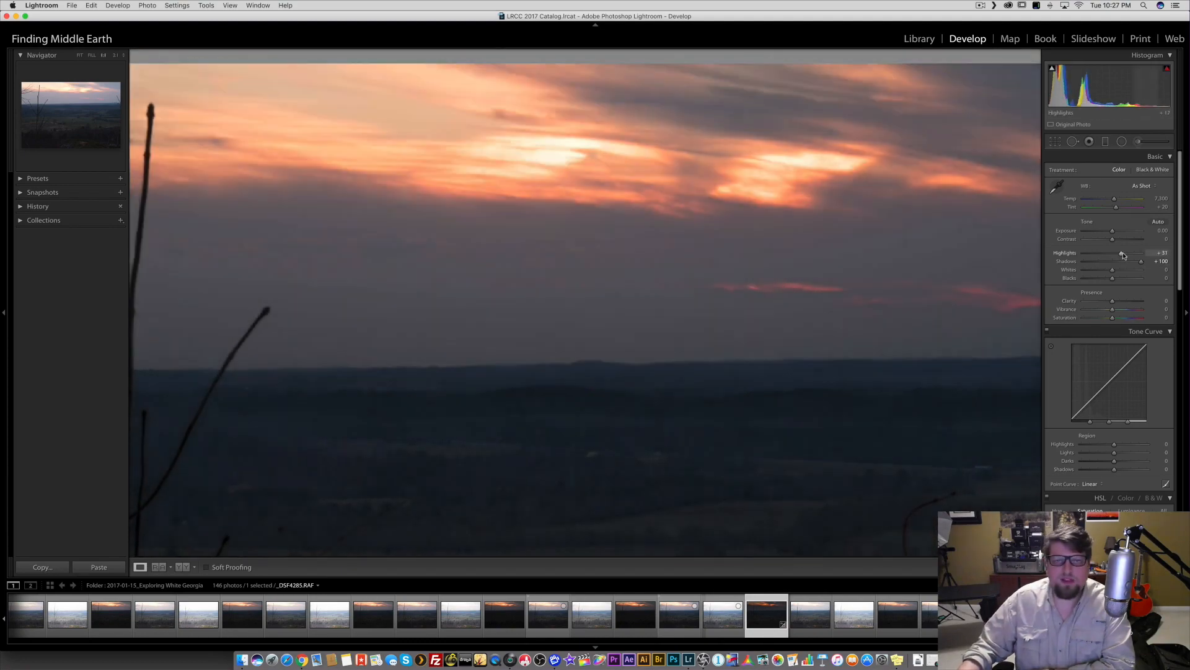
pyautogui.moveTo(1111, 255); pyautogui.dragTo(1082, 254)
pyautogui.click(868, 231)
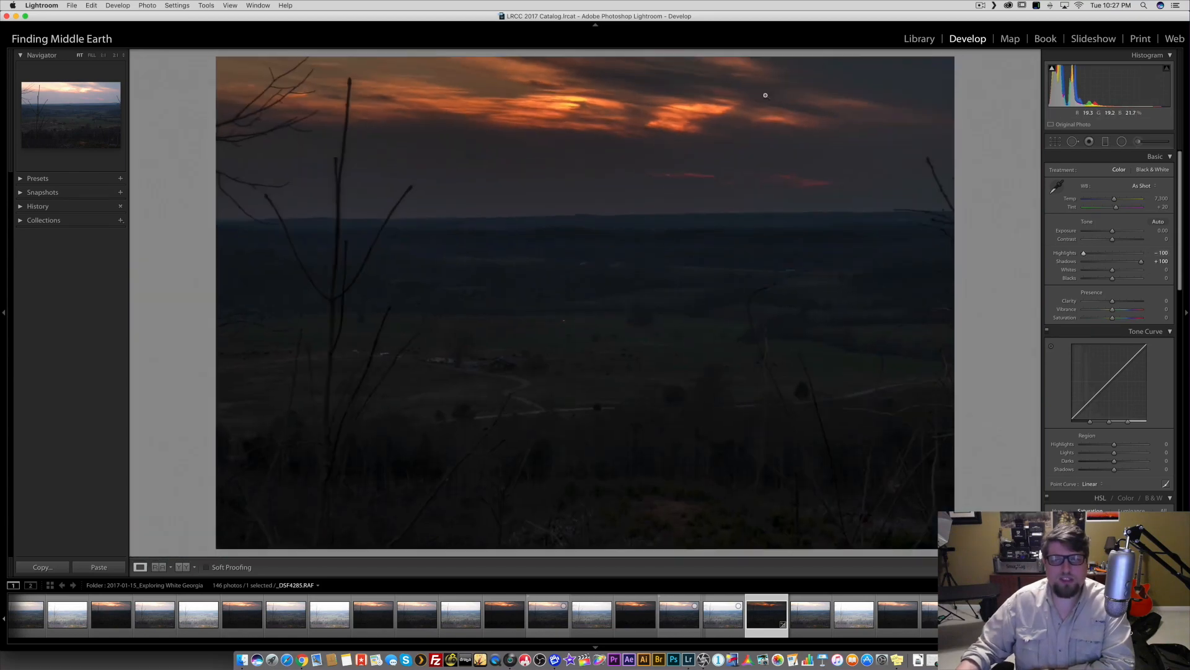
pyautogui.moveTo(1099, 255)
pyautogui.mouseDown()
pyautogui.moveTo(1080, 255)
pyautogui.moveTo(1109, 254)
pyautogui.moveTo(1091, 254)
pyautogui.mouseUp()
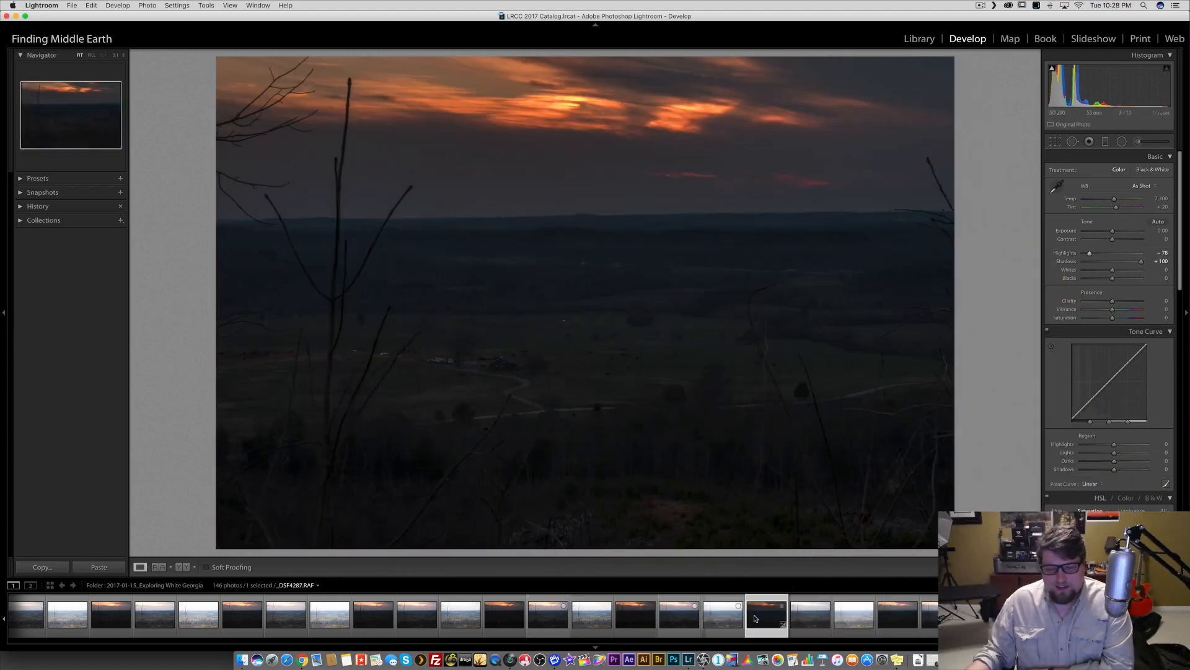
# - Switch to ON1 Photo RAW and set Saturation to -10, Vibrance to -1, Temperature to 30, Tint to 16 and Contrast to 7
pyautogui.click(704, 659)
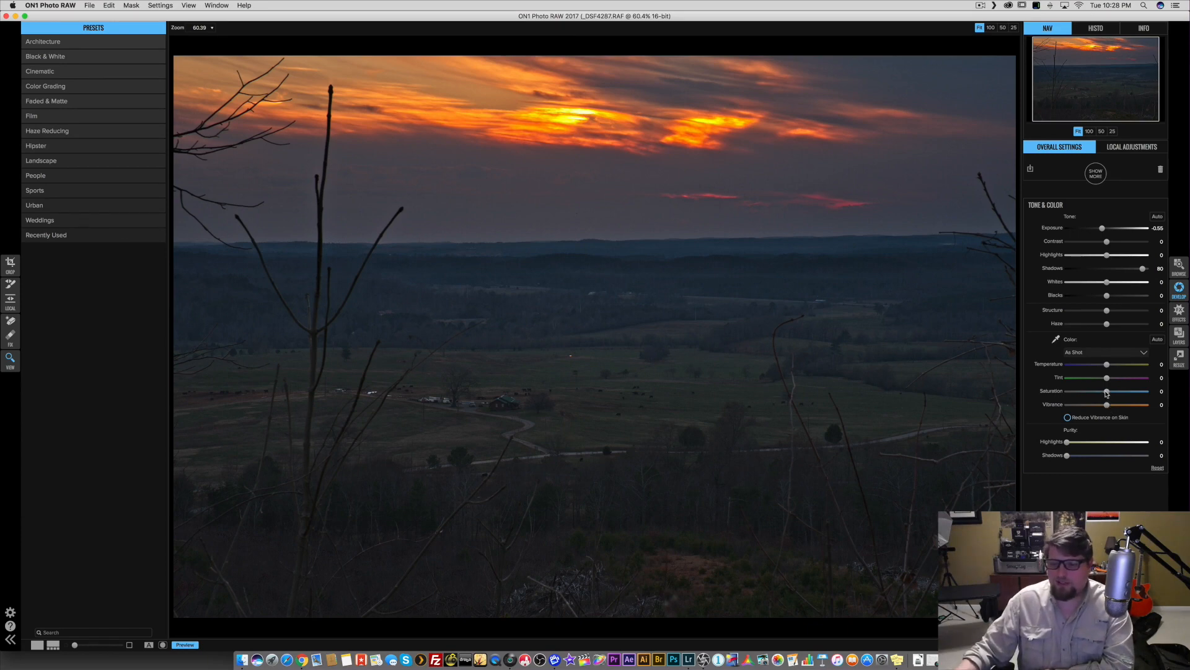
pyautogui.moveTo(1093, 393); pyautogui.dragTo(1096, 394)
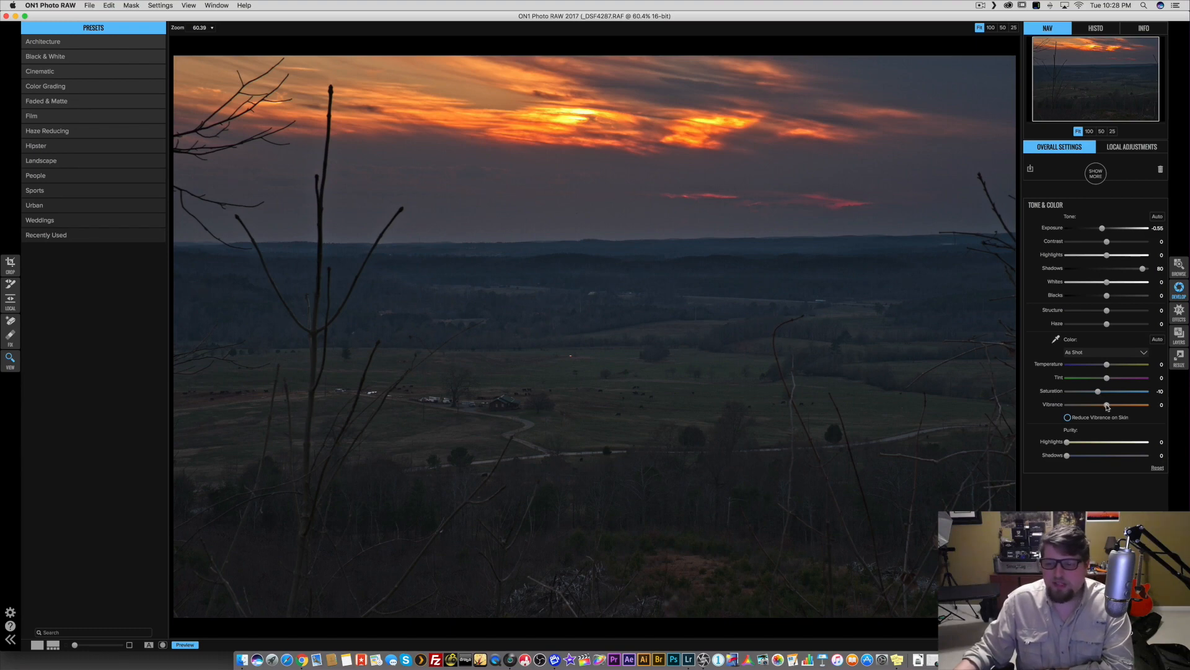
pyautogui.moveTo(1107, 365); pyautogui.dragTo(1109, 366)
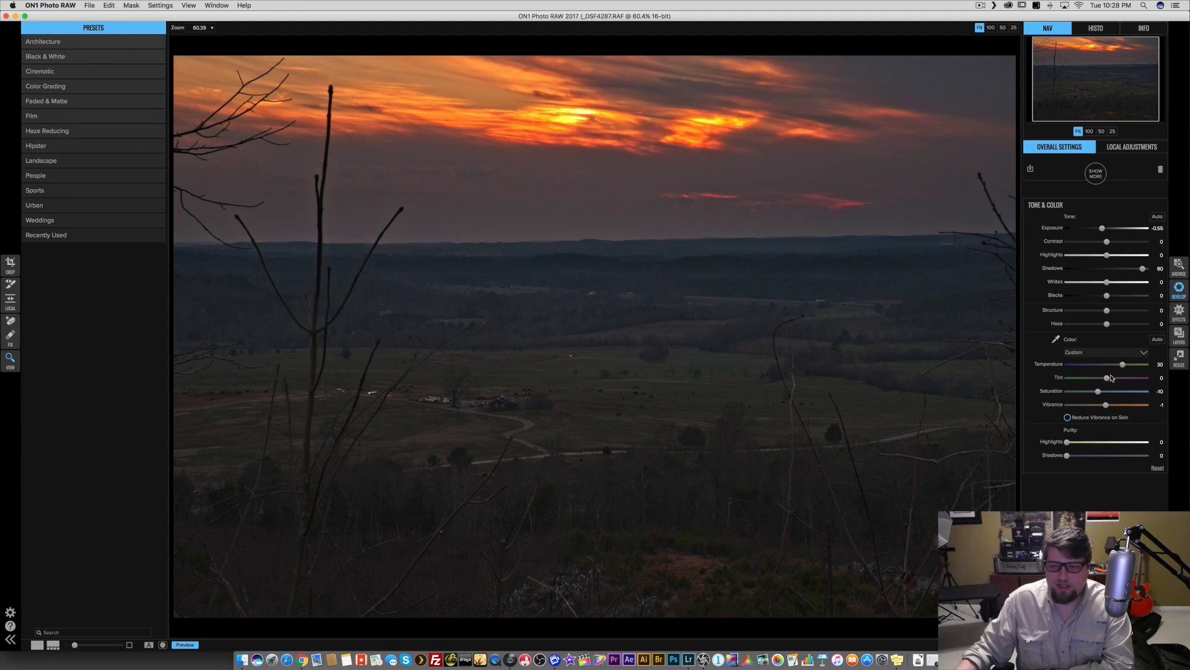
pyautogui.moveTo(1116, 380); pyautogui.dragTo(1117, 378)
pyautogui.moveTo(1107, 242)
pyautogui.mouseDown()
pyautogui.moveTo(1122, 244)
pyautogui.moveTo(1095, 246)
pyautogui.moveTo(1119, 250)
pyautogui.mouseUp()
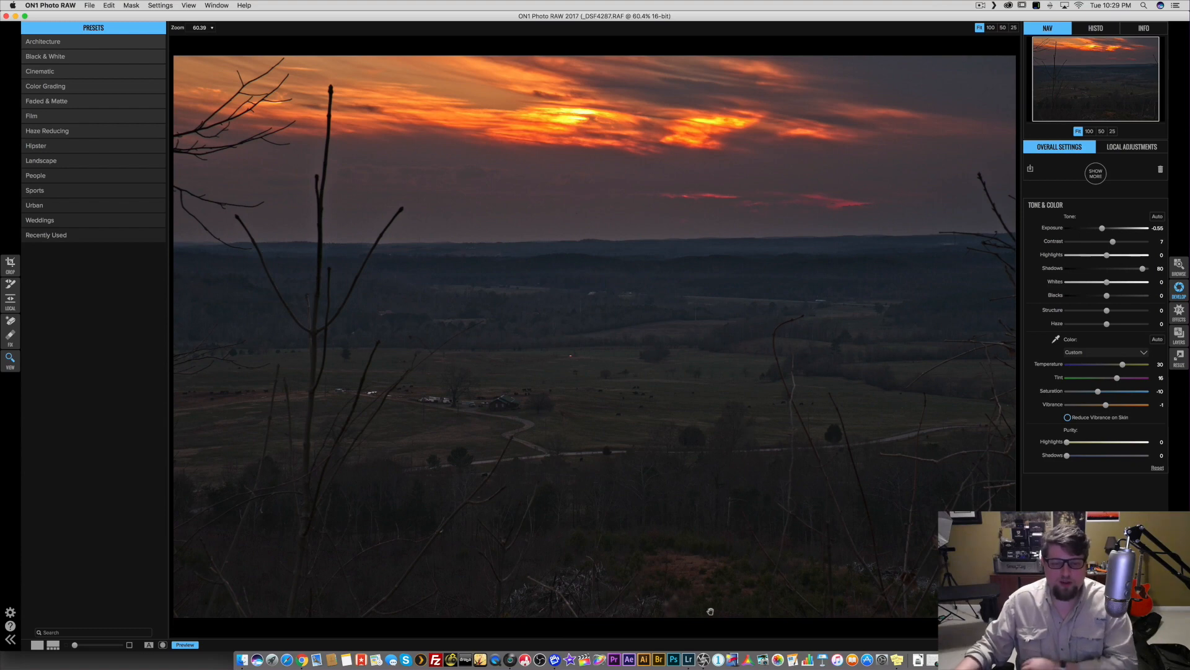
# - Switch to Lightroom and paint over the dark landscape below the horizon with the Adjustment Brush at Exposure 0.40
pyautogui.click(688, 660)
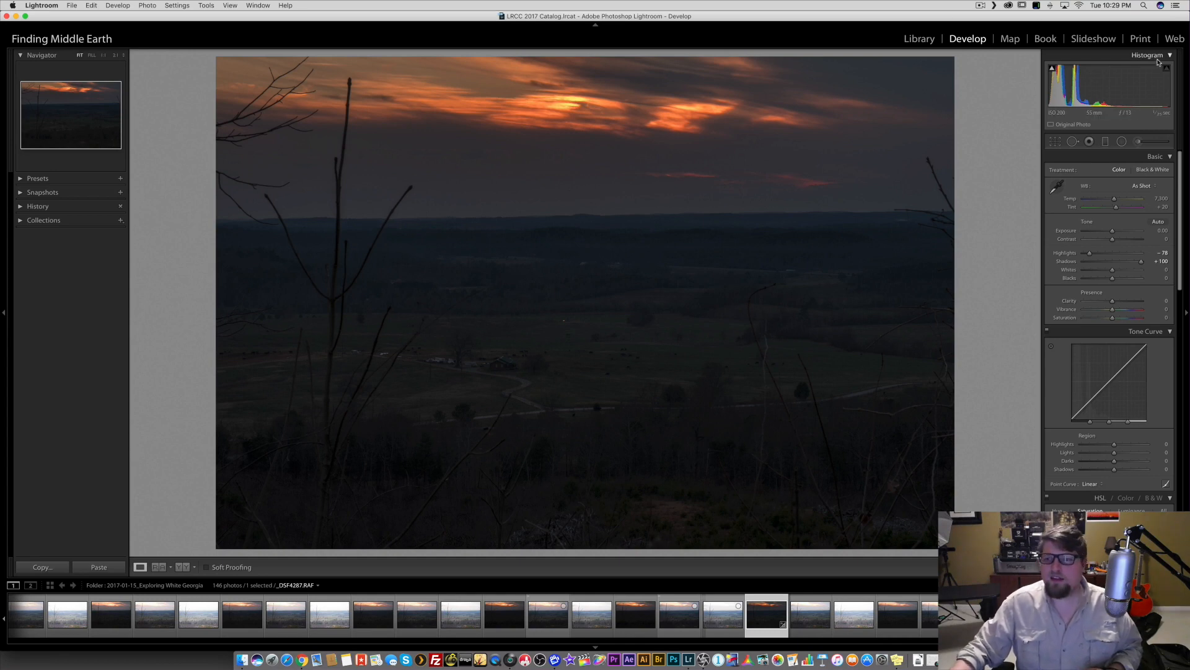
pyautogui.press('k')
pyautogui.doubleClick(1058, 172)
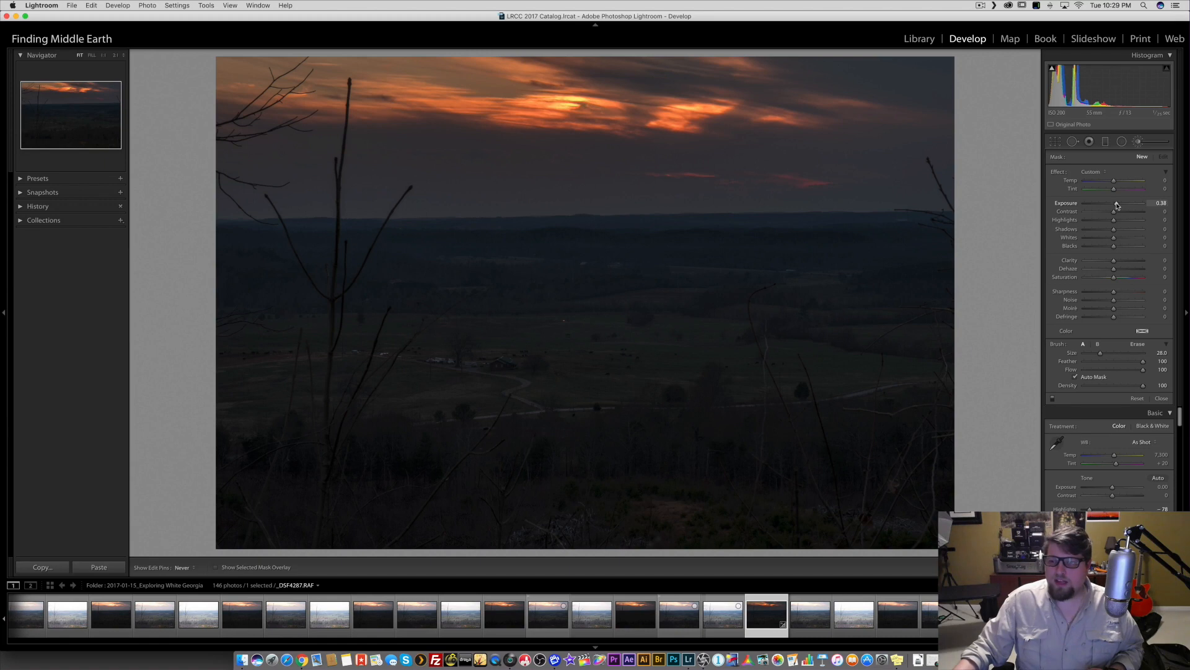
pyautogui.moveTo(733, 427)
pyautogui.mouseDown()
pyautogui.moveTo(724, 412)
pyautogui.moveTo(783, 376)
pyautogui.moveTo(663, 388)
pyautogui.mouseUp()
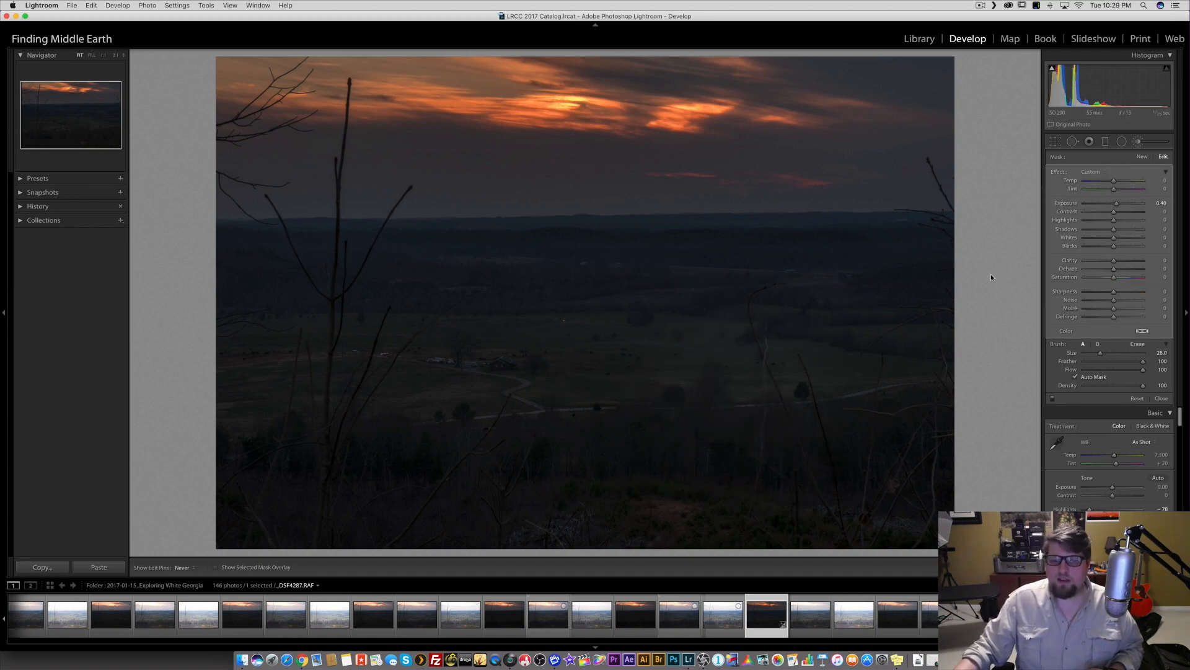
pyautogui.moveTo(275, 378)
pyautogui.mouseDown()
pyautogui.moveTo(449, 365)
pyautogui.moveTo(240, 381)
pyautogui.moveTo(358, 372)
pyautogui.moveTo(258, 388)
pyautogui.moveTo(255, 414)
pyautogui.moveTo(457, 466)
pyautogui.moveTo(879, 455)
pyautogui.moveTo(821, 486)
pyautogui.moveTo(935, 468)
pyautogui.moveTo(363, 510)
pyautogui.moveTo(549, 477)
pyautogui.moveTo(378, 497)
pyautogui.moveTo(889, 476)
pyautogui.moveTo(873, 464)
pyautogui.moveTo(904, 331)
pyautogui.moveTo(397, 288)
pyautogui.moveTo(274, 299)
pyautogui.moveTo(485, 317)
pyautogui.moveTo(908, 316)
pyautogui.moveTo(398, 447)
pyautogui.moveTo(398, 482)
pyautogui.moveTo(712, 486)
pyautogui.mouseUp()
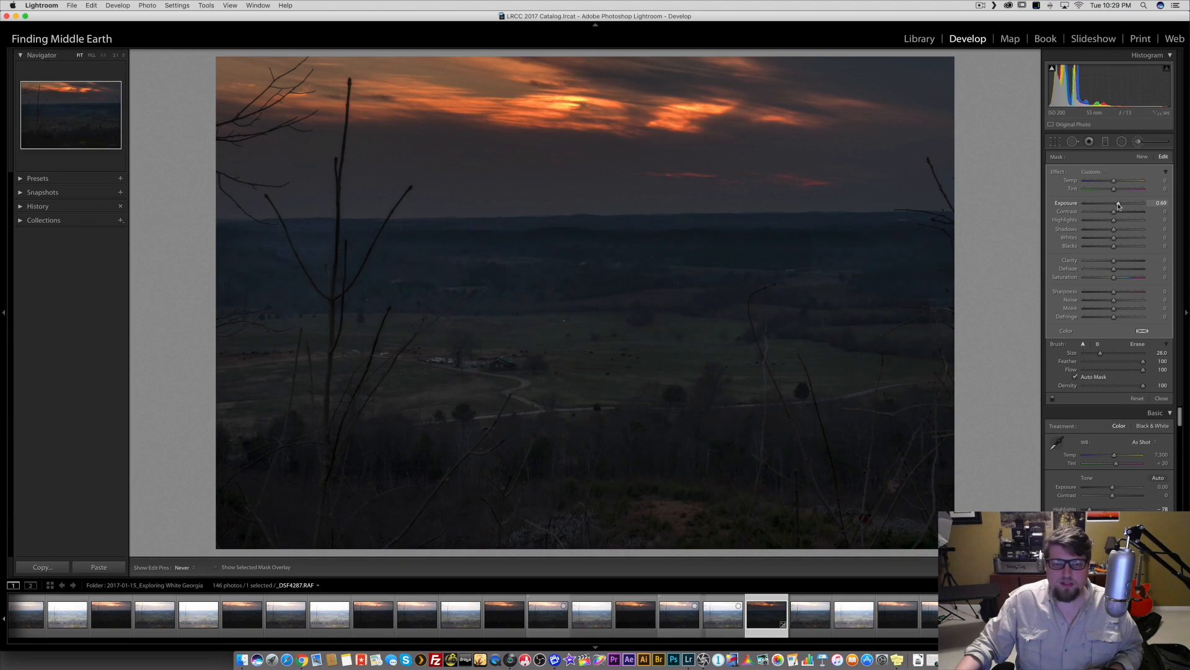
# - Raise the brushed landscape's Exposure to about 0.9, reduce the brush size to 19, and finish the brush adjustment
pyautogui.moveTo(1120, 205); pyautogui.dragTo(1120, 205)
pyautogui.scroll(-2, 893, 298)
pyautogui.scroll(-5, 893, 297)
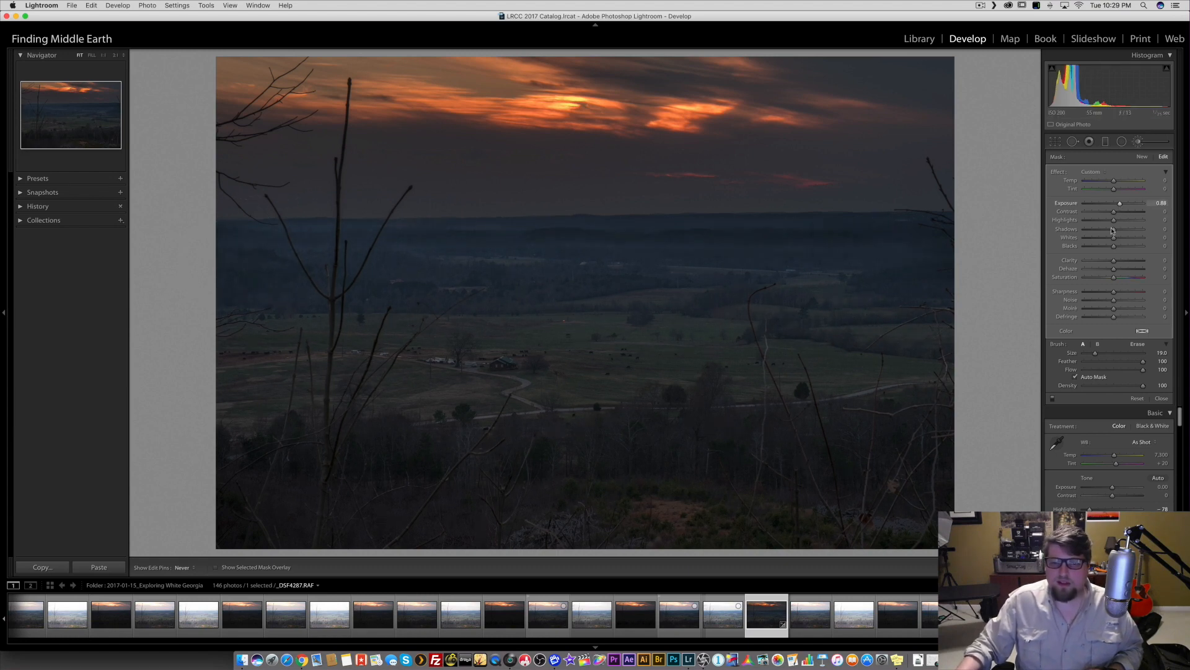
pyautogui.press('k')
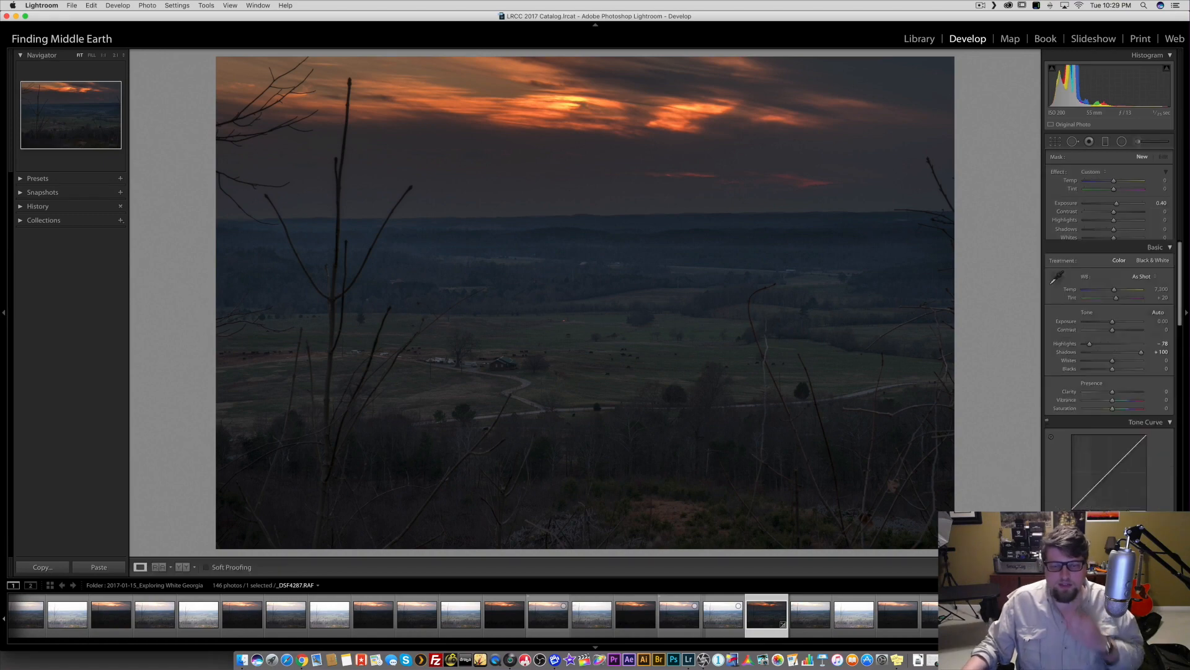
# - Inspect the shadow detail around the farmhouse and pastures up close and return to the full photo
pyautogui.click(532, 374)
pyautogui.moveTo(555, 380); pyautogui.dragTo(542, 346)
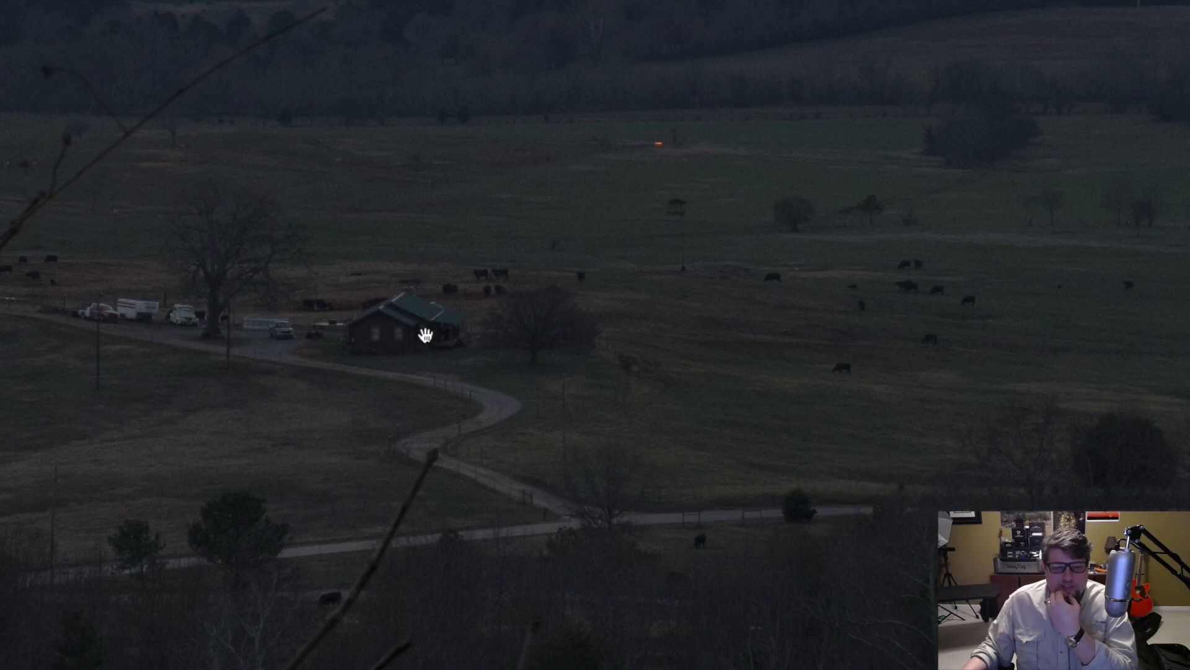
pyautogui.moveTo(419, 329); pyautogui.dragTo(404, 288)
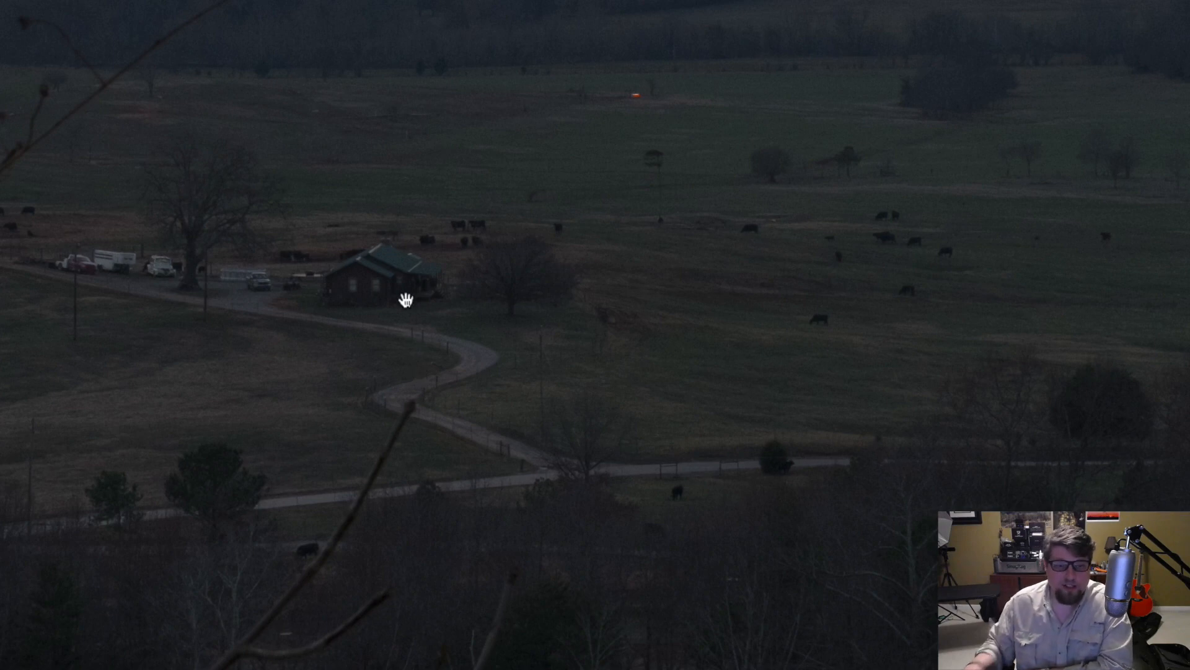
pyautogui.click(385, 289)
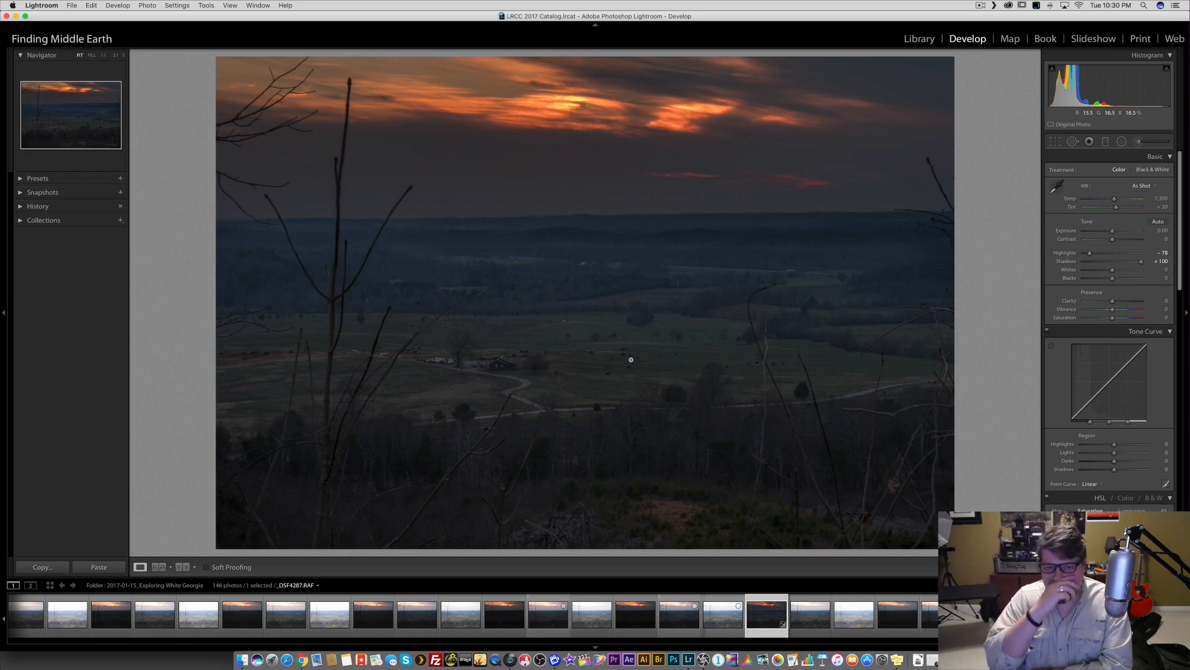
# - Set Contrast to +68 in Lightroom, and switch to ON1 Photo RAW and set its Contrast to 26
pyautogui.moveTo(1113, 239); pyautogui.dragTo(1131, 243)
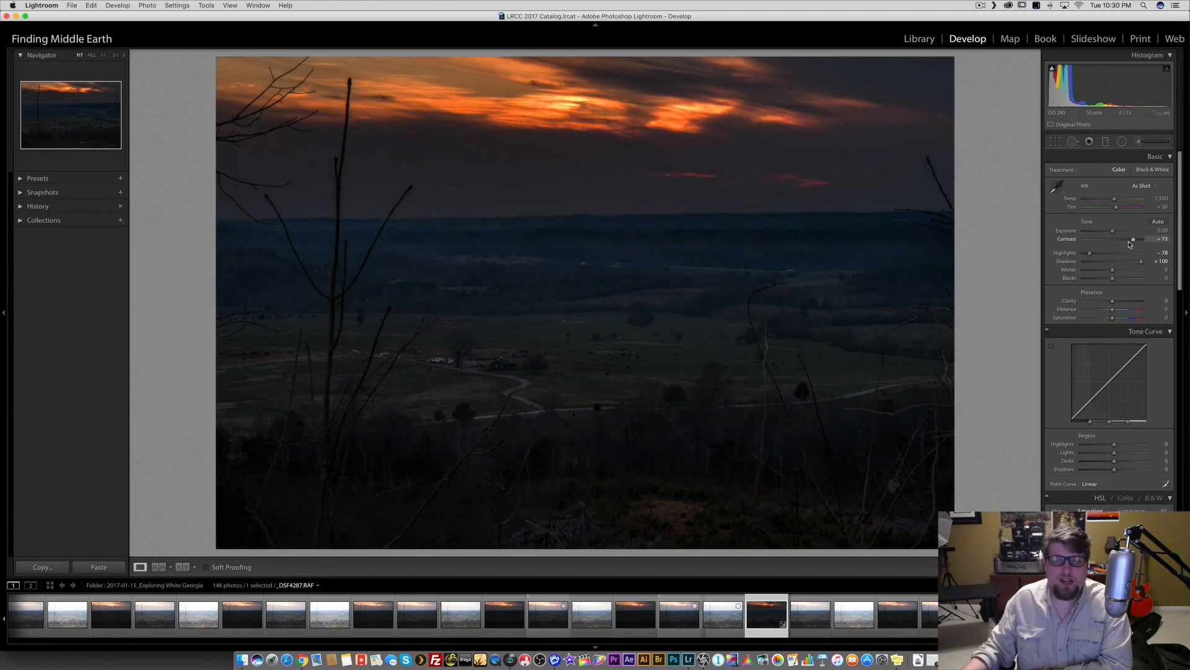
pyautogui.moveTo(1125, 244); pyautogui.dragTo(1131, 245)
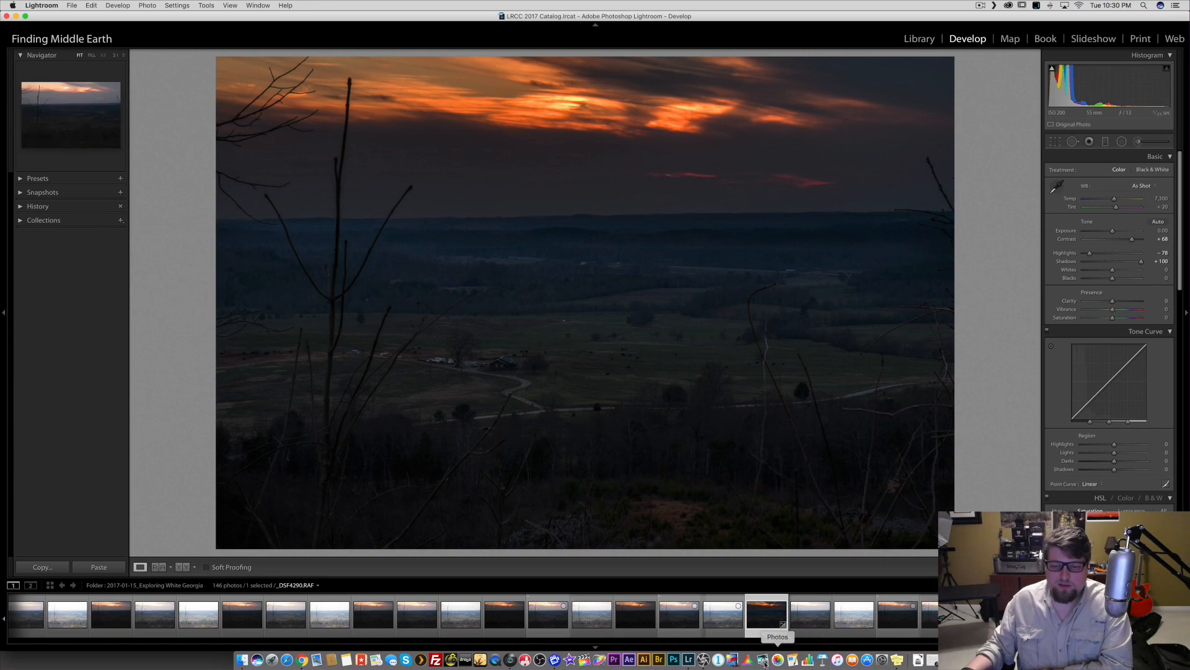
pyautogui.click(704, 660)
pyautogui.moveTo(1111, 245); pyautogui.dragTo(1128, 245)
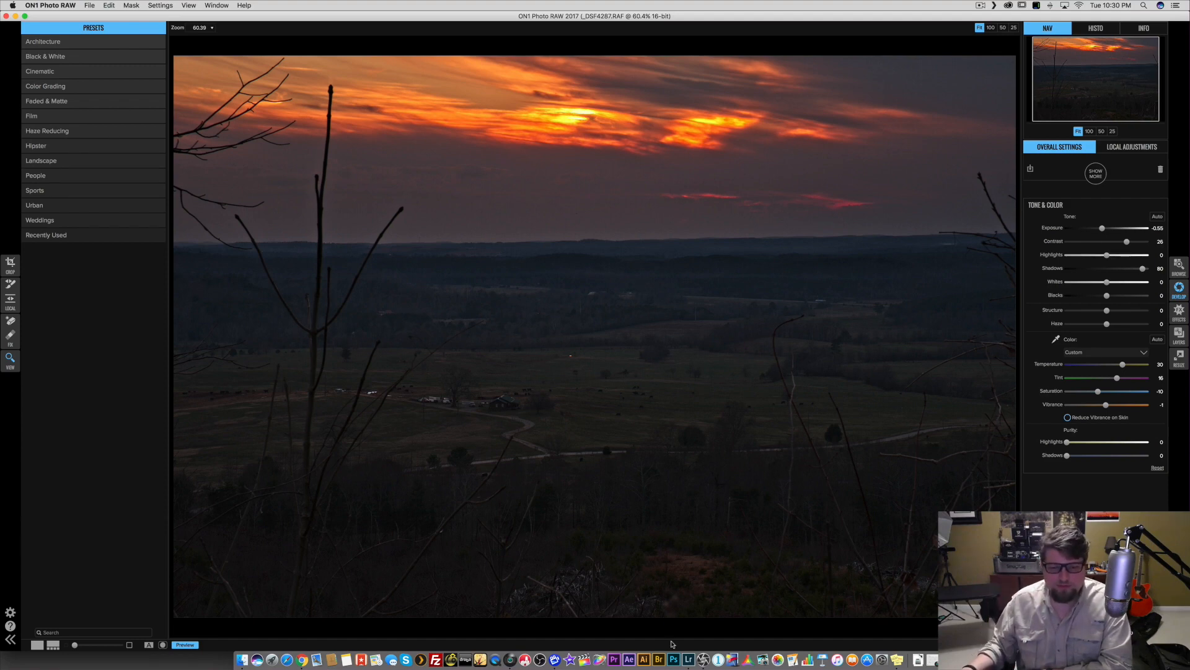
# - Switch to Lightroom and lower Contrast to +47 while checking the farmhouse area up close
pyautogui.click(688, 660)
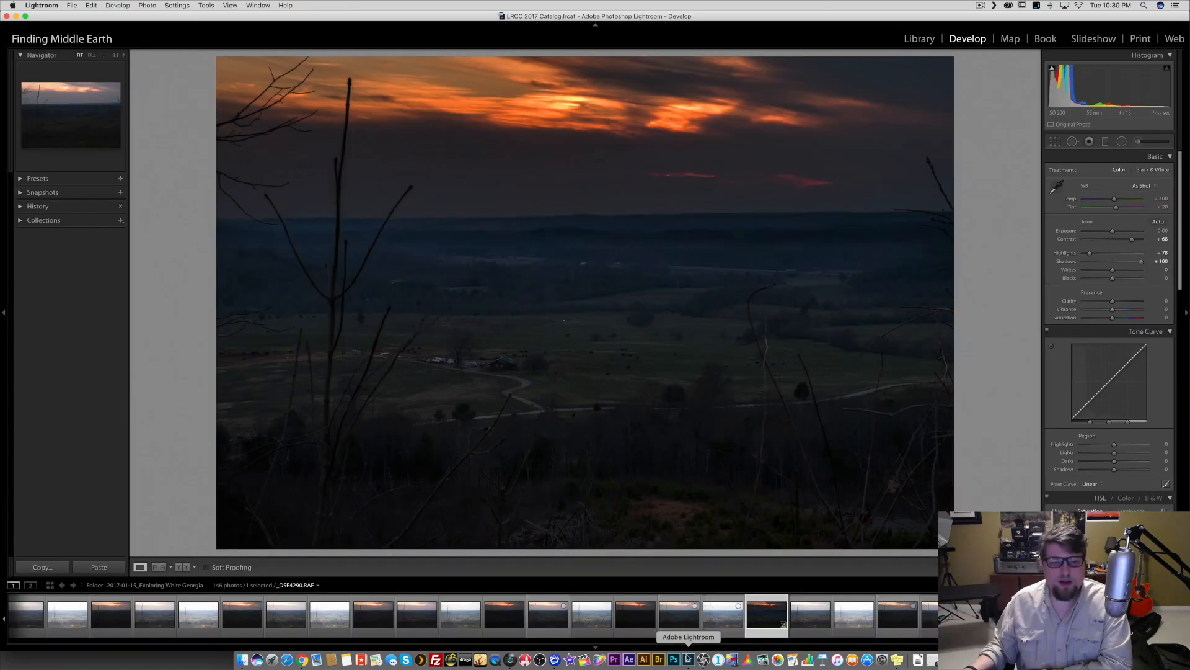
pyautogui.click(505, 370)
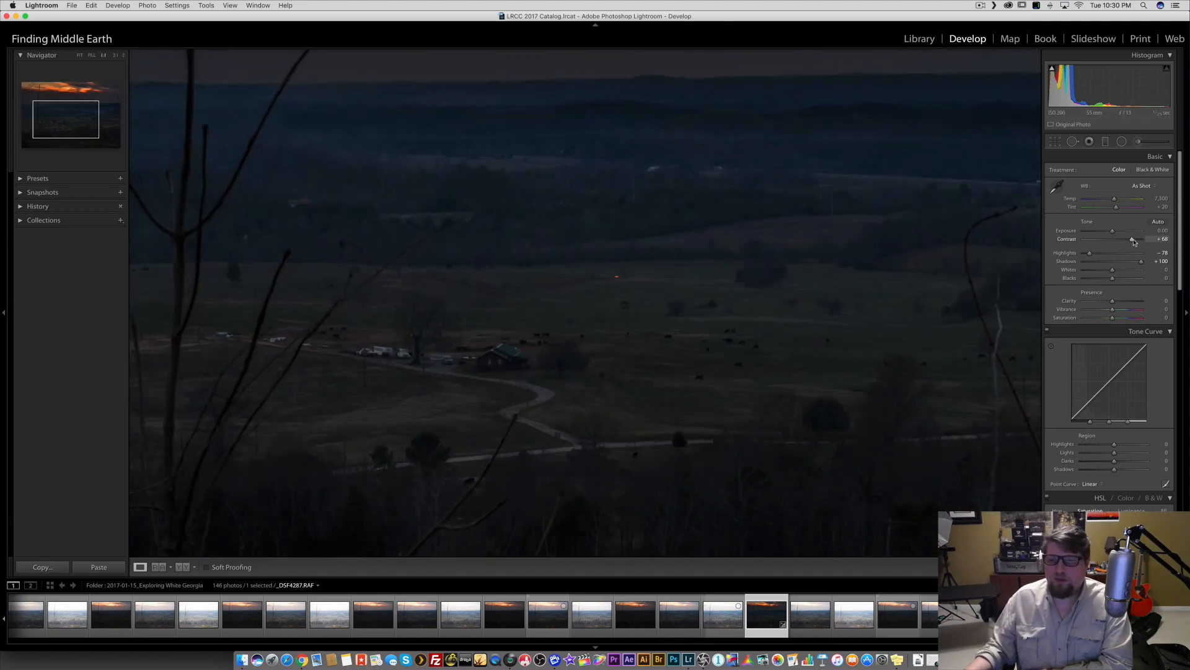
pyautogui.moveTo(1129, 242); pyautogui.dragTo(1127, 243)
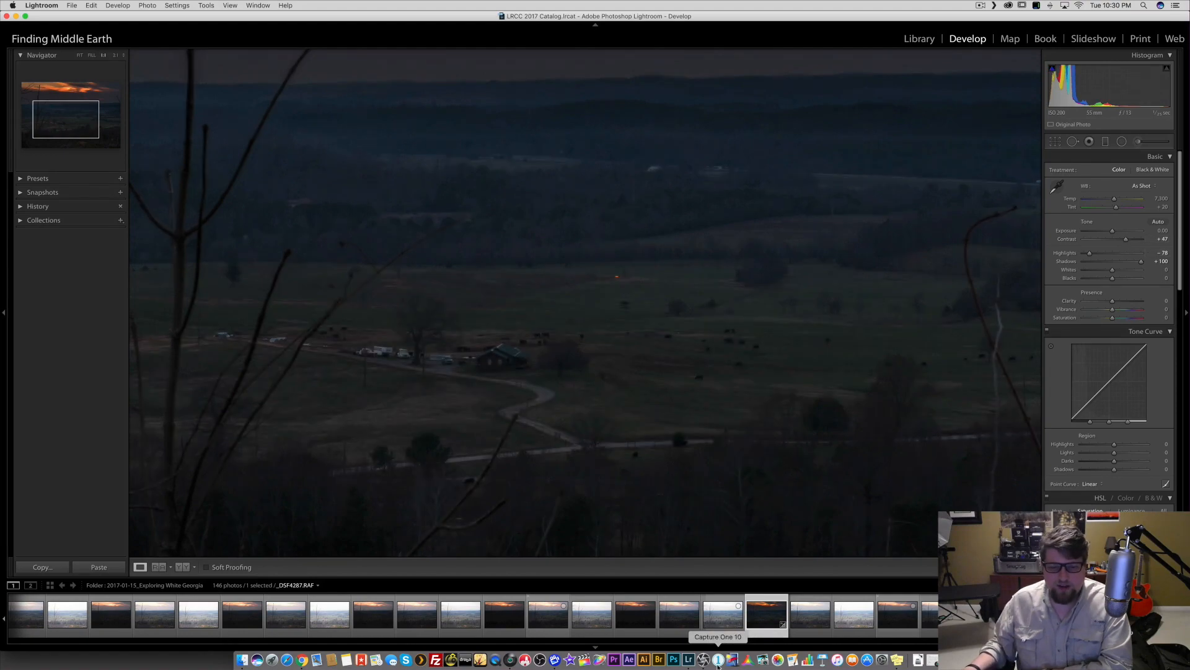
# - Switch to ON1 Photo RAW and try Contrast at 42, 30 and 13, checking the dark landscape around the farmhouse
pyautogui.click(703, 661)
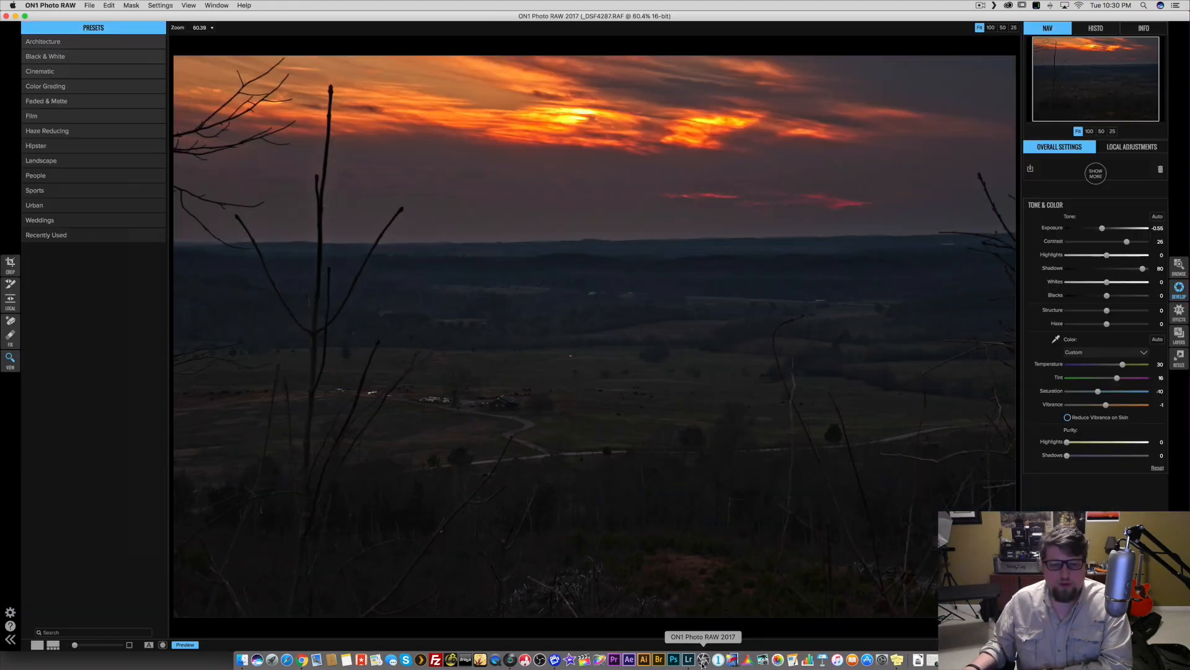
pyautogui.click(519, 408)
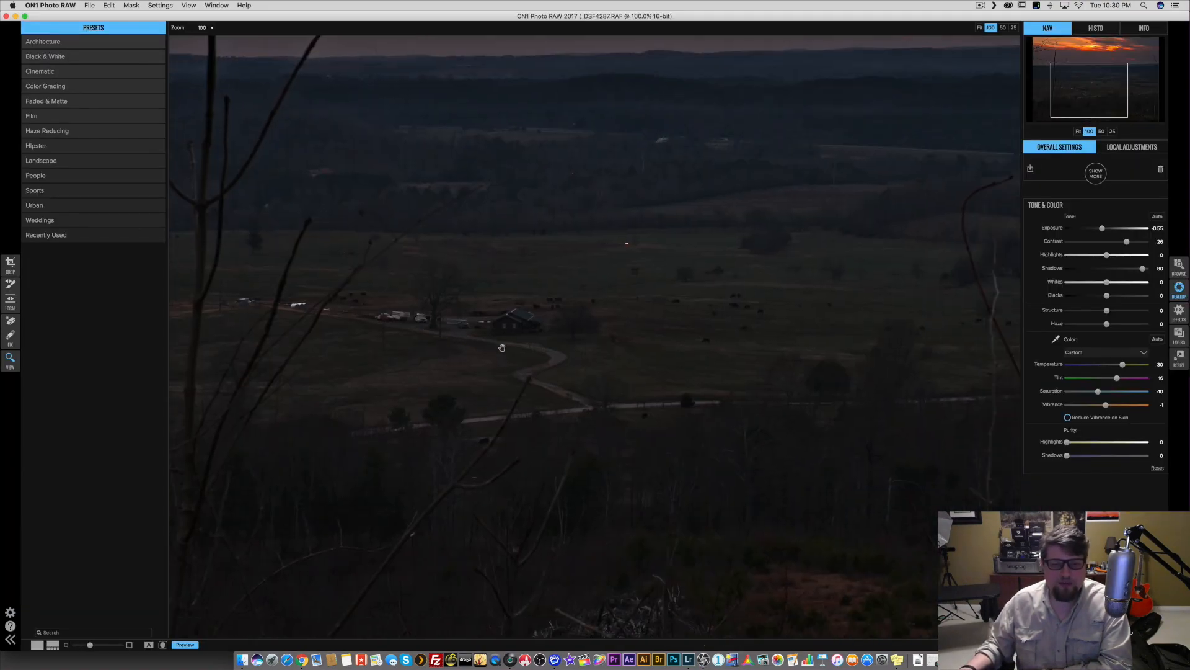
pyautogui.click(1135, 242)
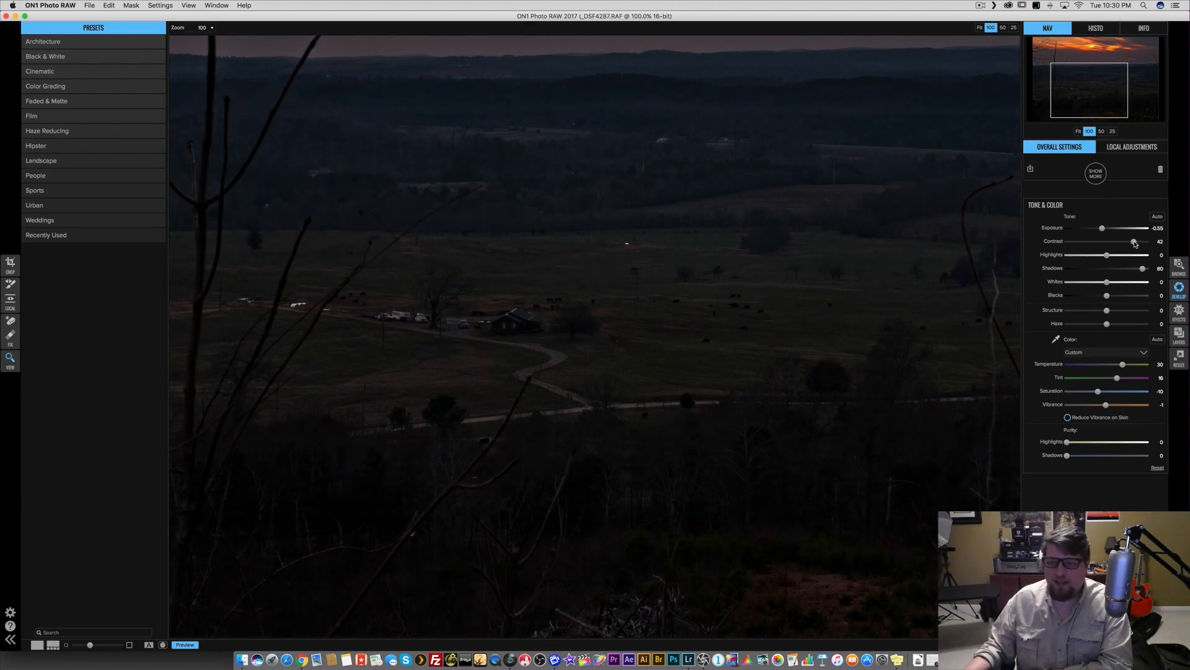
pyautogui.moveTo(1134, 243); pyautogui.dragTo(1129, 247)
pyautogui.click(533, 295)
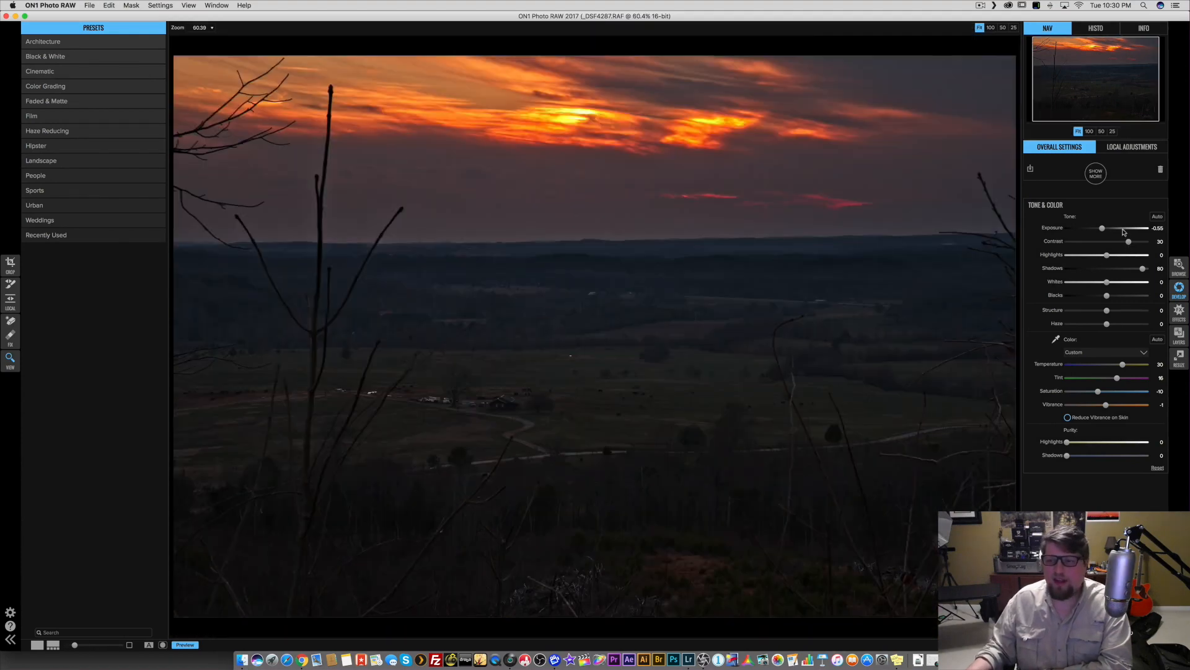
pyautogui.moveTo(1131, 244)
pyautogui.mouseDown()
pyautogui.moveTo(1150, 244)
pyautogui.moveTo(1119, 245)
pyautogui.mouseUp()
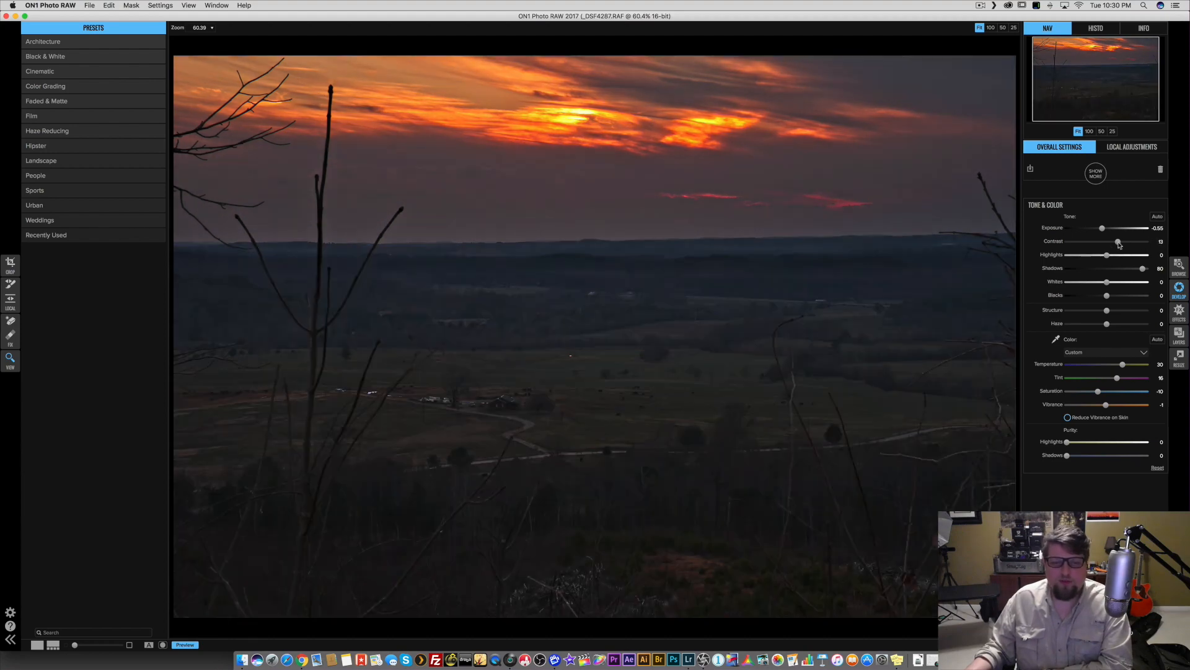
# - Switch to Lightroom, reset Contrast to 0, and show the full photo
pyautogui.click(688, 659)
pyautogui.moveTo(1126, 239)
pyautogui.mouseDown()
pyautogui.moveTo(1163, 241)
pyautogui.moveTo(1126, 240)
pyautogui.mouseUp()
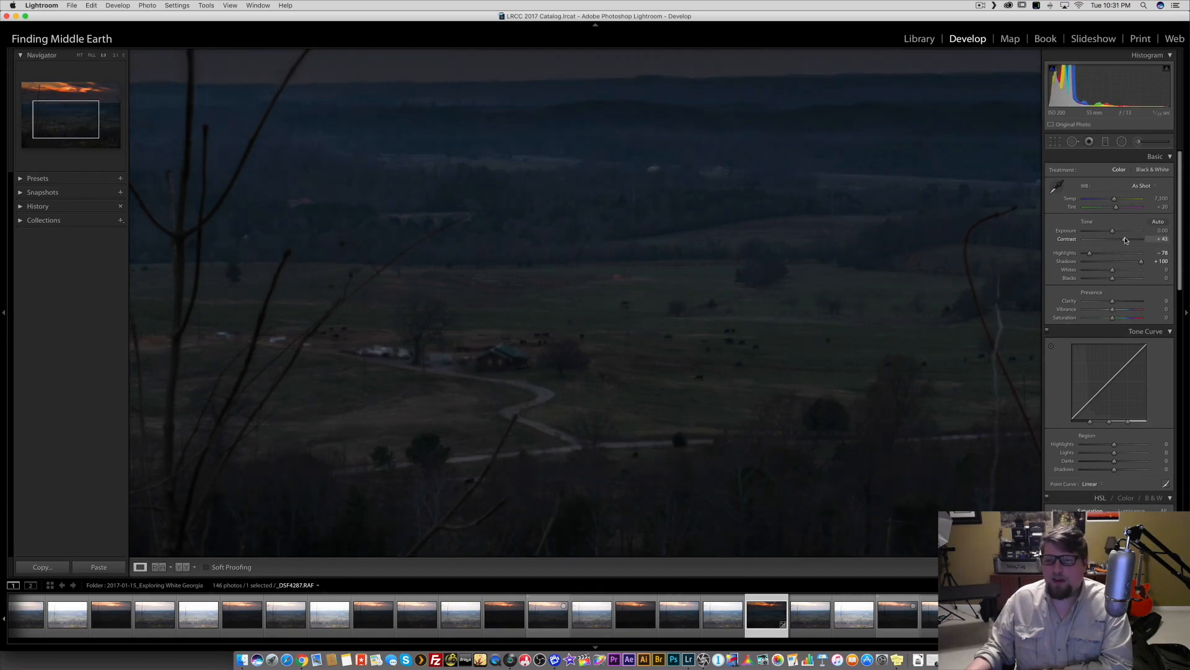
pyautogui.doubleClick(1126, 240)
pyautogui.click(858, 250)
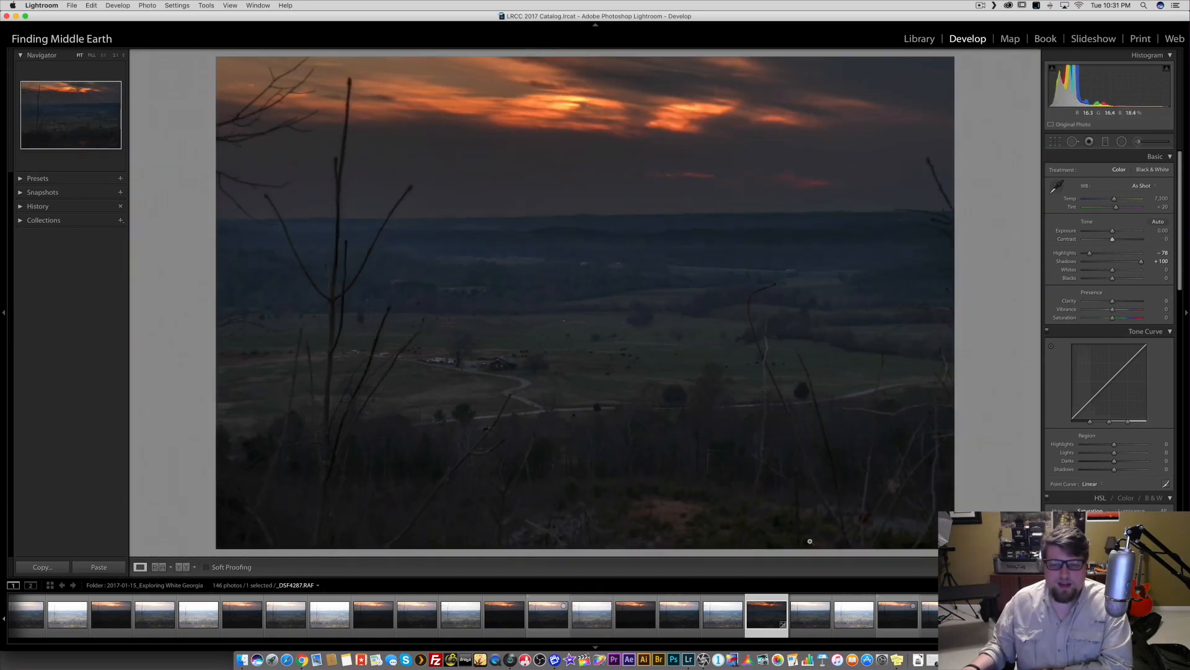
# - Switch to ON1 Photo RAW, reset Contrast to 0, and raise Blacks to 22
pyautogui.click(703, 660)
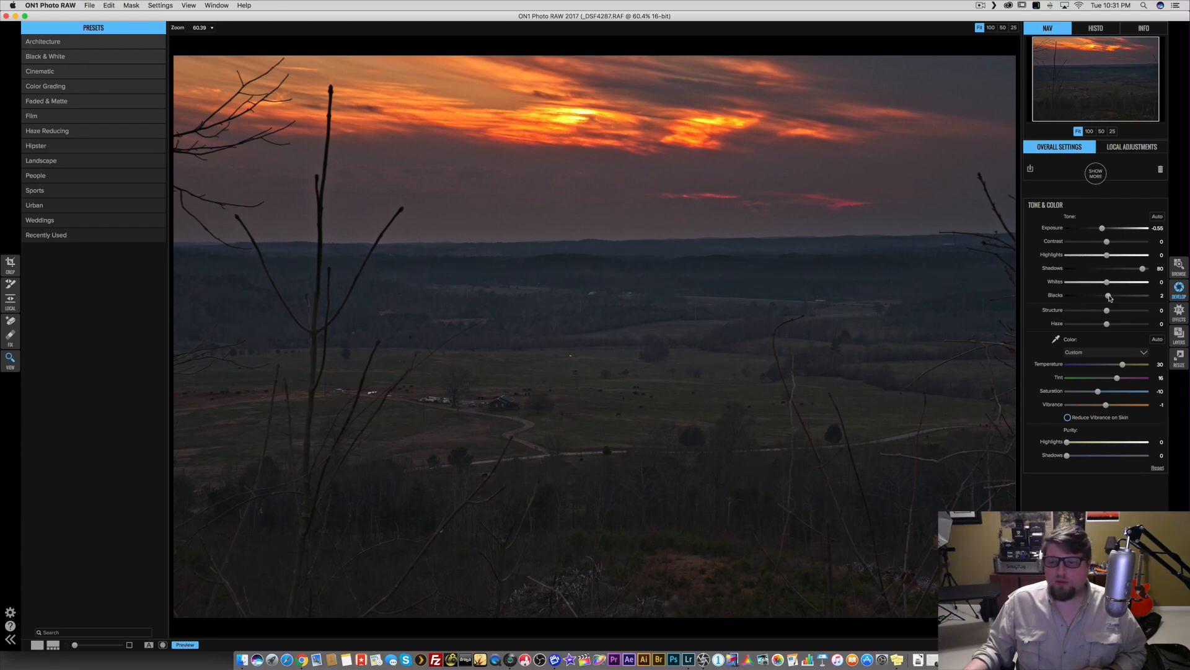
pyautogui.moveTo(1118, 298)
pyautogui.mouseDown()
pyautogui.moveTo(1145, 301)
pyautogui.moveTo(1121, 300)
pyautogui.moveTo(1132, 299)
pyautogui.mouseUp()
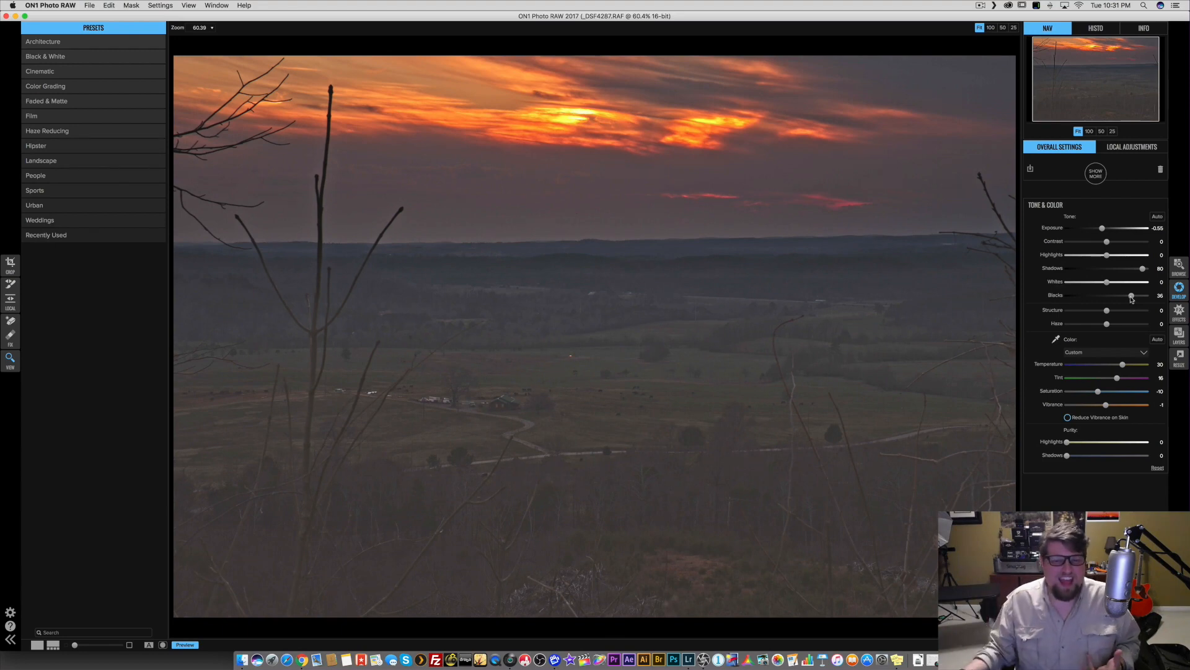
pyautogui.moveTo(1133, 299)
pyautogui.mouseDown()
pyautogui.moveTo(1088, 300)
pyautogui.moveTo(1127, 301)
pyautogui.mouseUp()
# - Set Blacks to +100 in Lightroom and return to ON1 Photo RAW
pyautogui.click(688, 659)
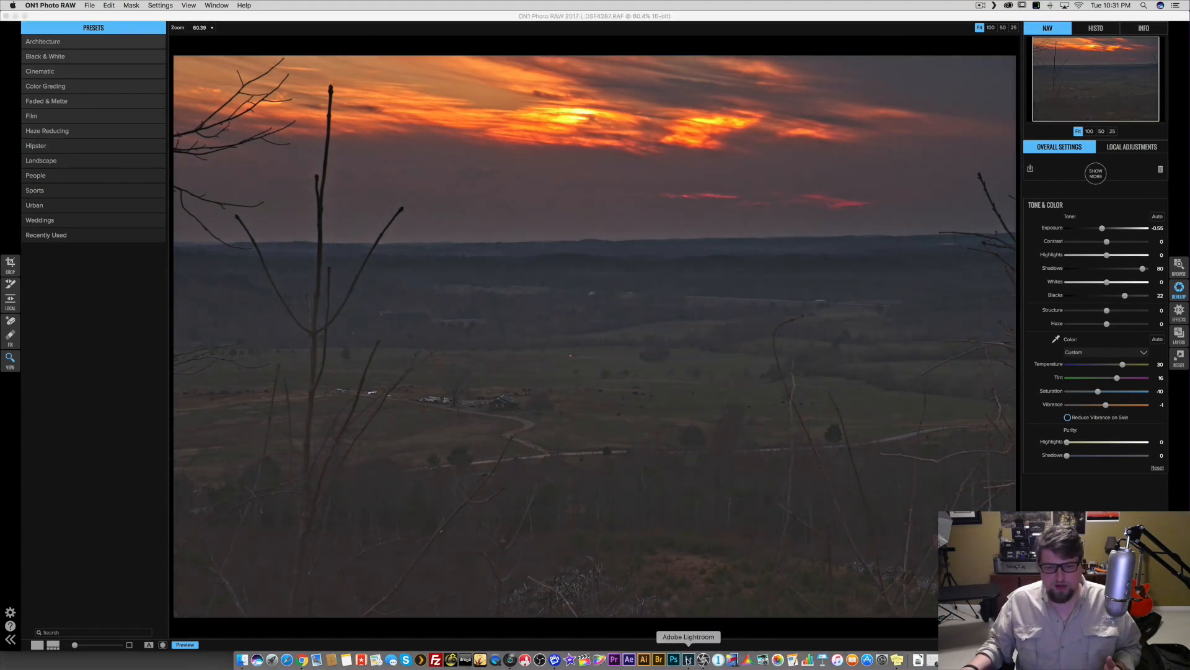
pyautogui.moveTo(1112, 278); pyautogui.dragTo(1141, 280)
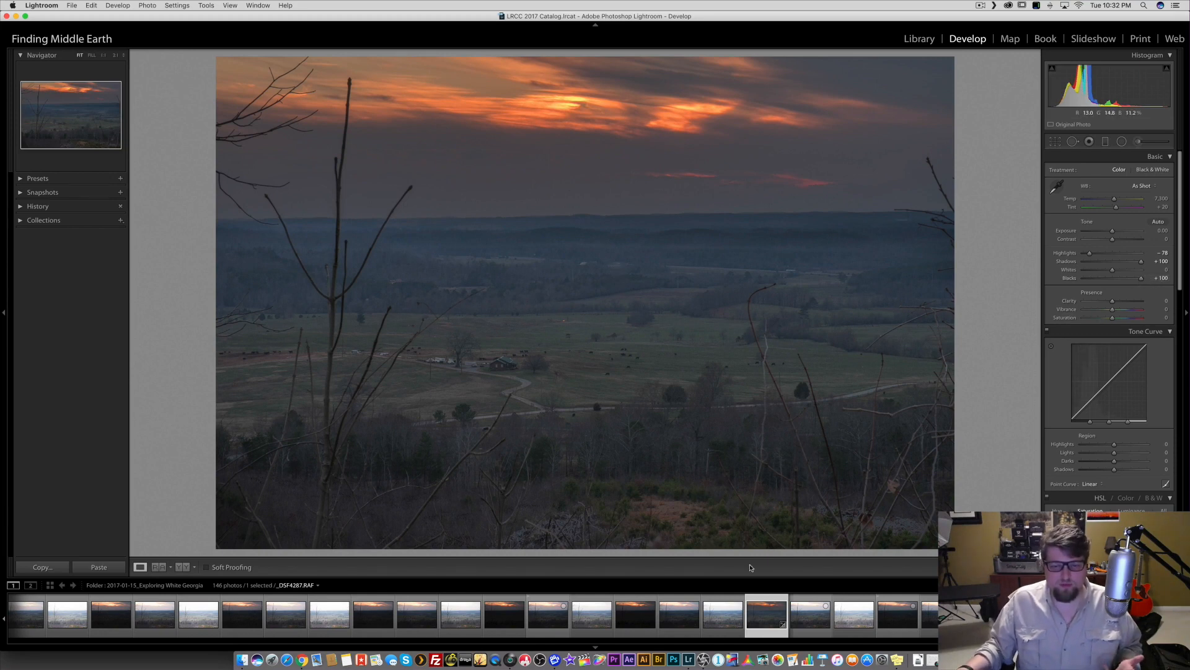
pyautogui.click(703, 659)
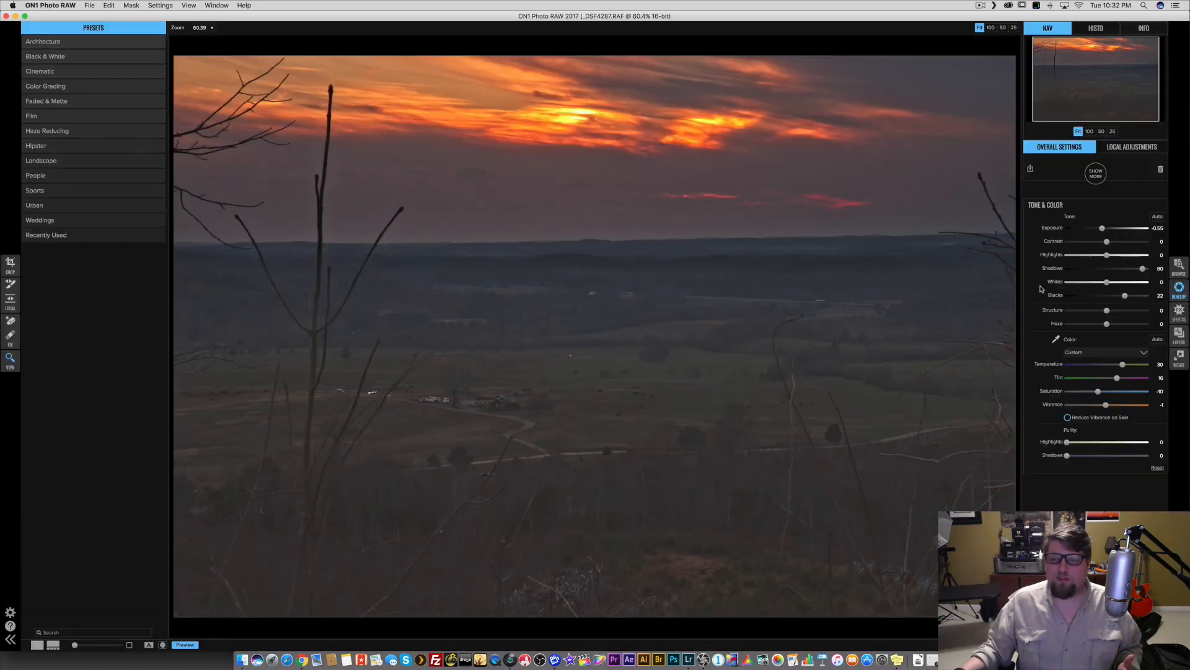
# - Try Blacks at 100 on the ON1 version of the photo and reset it to 0
pyautogui.moveTo(1132, 297); pyautogui.dragTo(1151, 298)
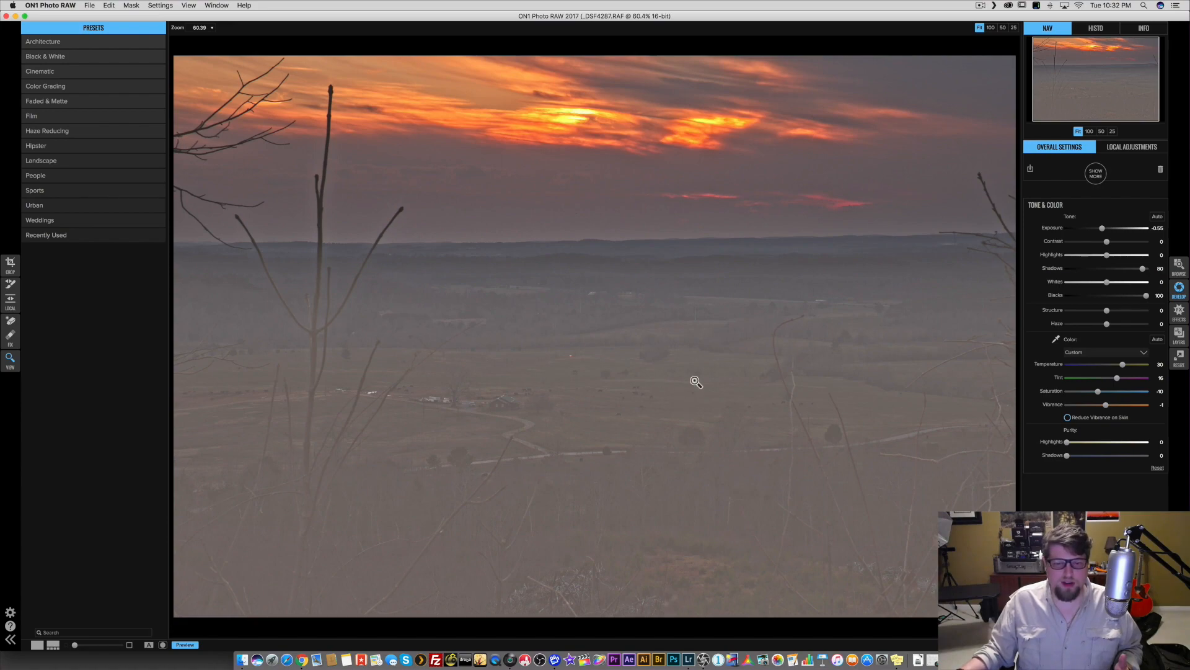
pyautogui.moveTo(1148, 298); pyautogui.dragTo(1110, 302)
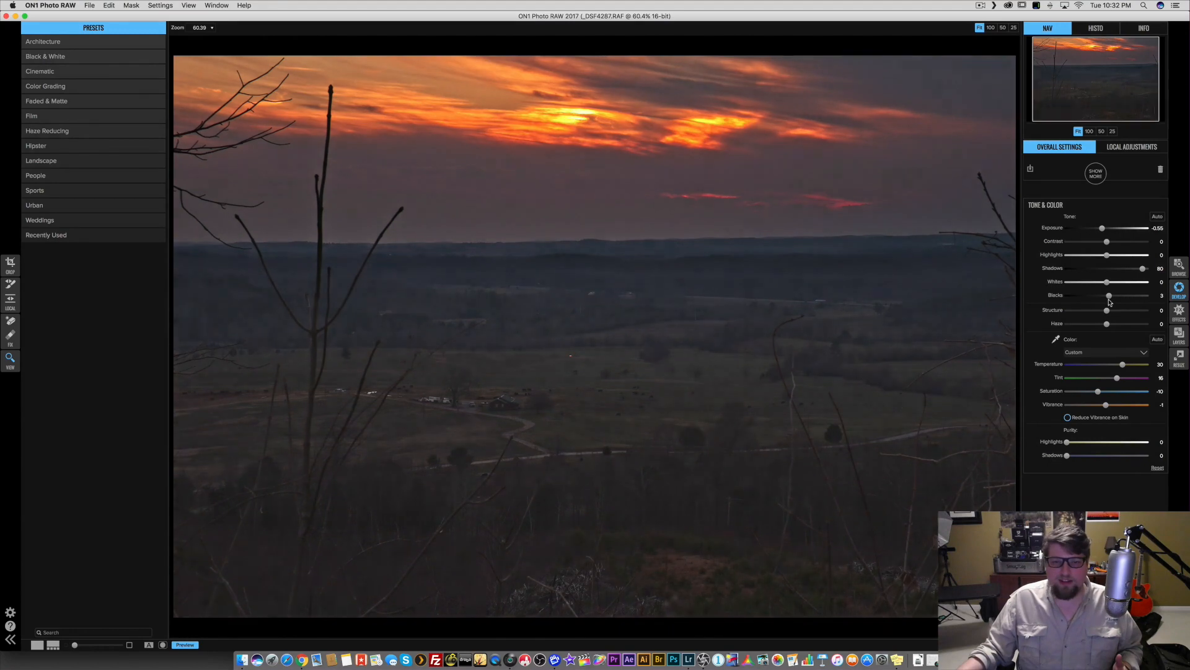
pyautogui.doubleClick(1059, 298)
# - Lower Whites to -46 and set Blacks to -2
pyautogui.moveTo(1108, 284)
pyautogui.mouseDown()
pyautogui.moveTo(1120, 283)
pyautogui.moveTo(1090, 283)
pyautogui.mouseUp()
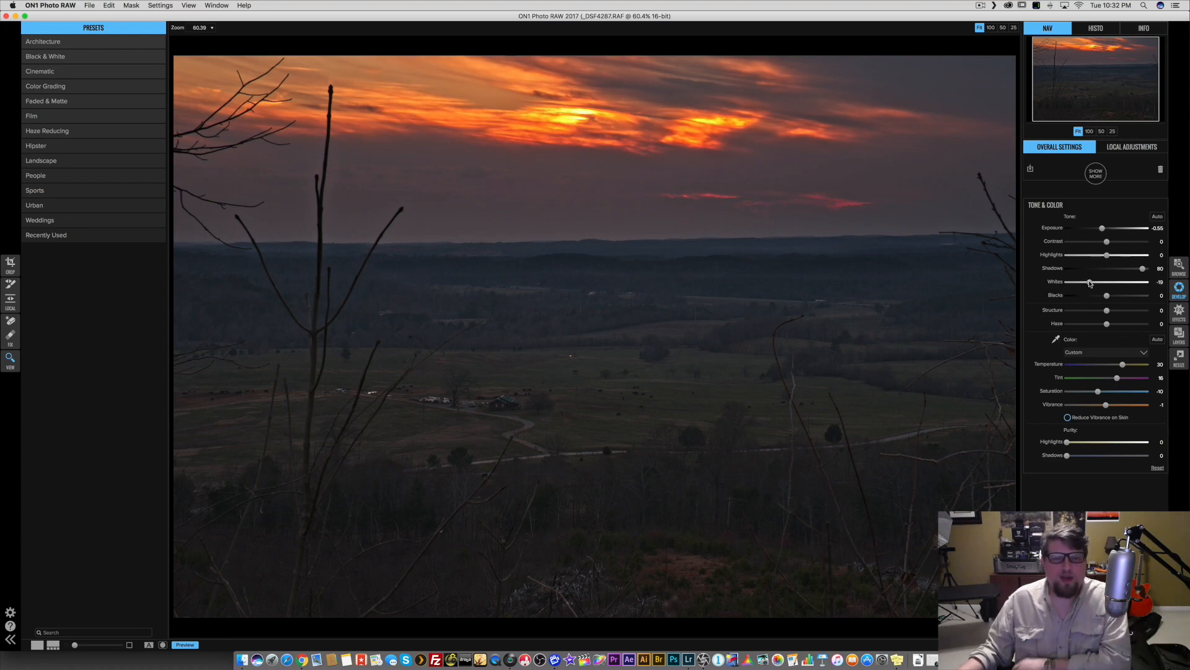
pyautogui.moveTo(1084, 284); pyautogui.dragTo(1101, 281)
pyautogui.moveTo(1109, 280)
pyautogui.mouseDown()
pyautogui.moveTo(1083, 282)
pyautogui.moveTo(1099, 280)
pyautogui.mouseUp()
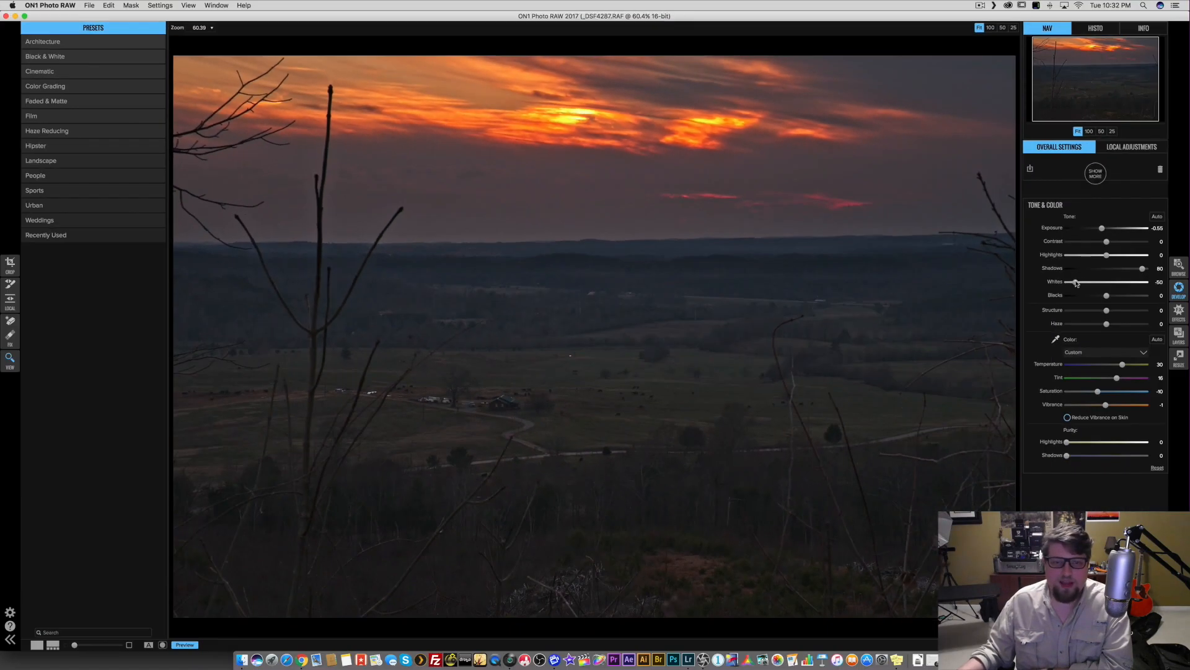
pyautogui.moveTo(1076, 282)
pyautogui.mouseDown()
pyautogui.moveTo(1065, 283)
pyautogui.moveTo(1083, 282)
pyautogui.mouseUp()
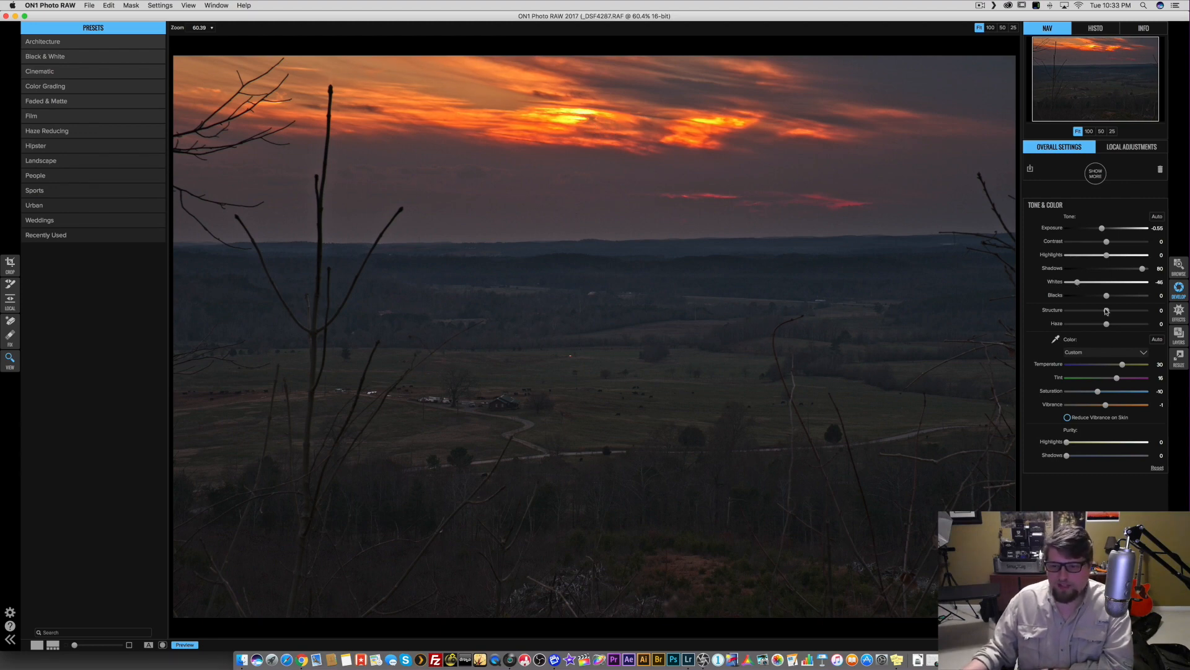
pyautogui.moveTo(1115, 298)
pyautogui.mouseDown()
pyautogui.moveTo(1103, 301)
pyautogui.moveTo(1135, 300)
pyautogui.moveTo(1121, 302)
pyautogui.mouseUp()
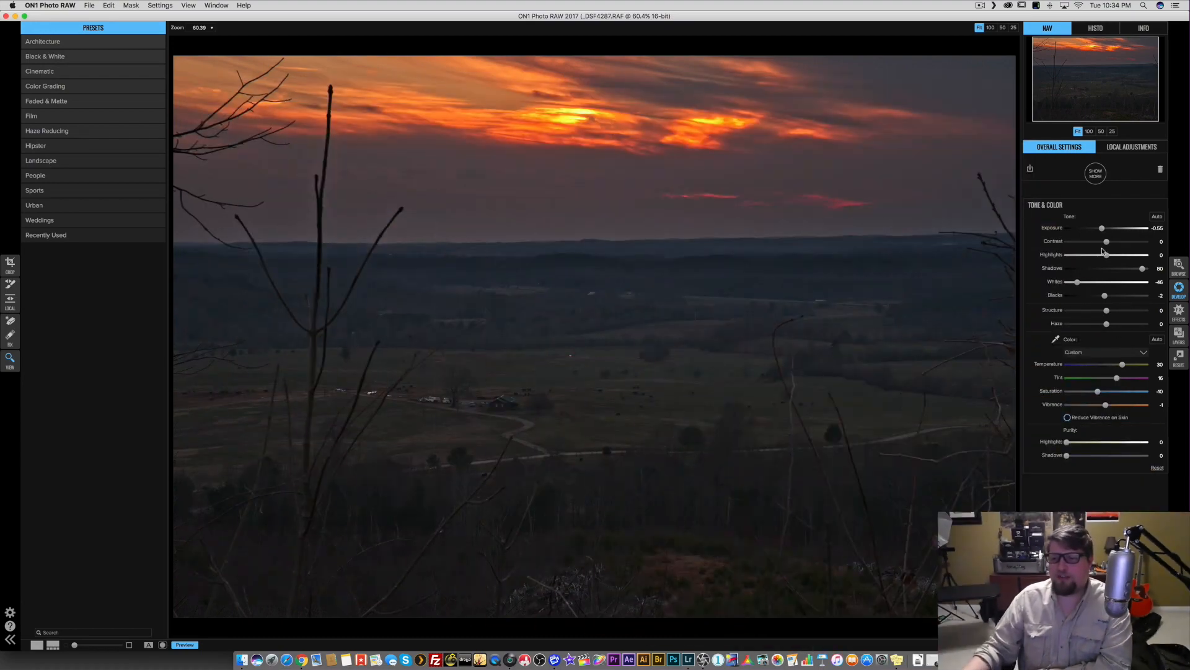
# - View the dark landscape at 100% and add a Sharpening adjustment to the photo
pyautogui.click(1090, 132)
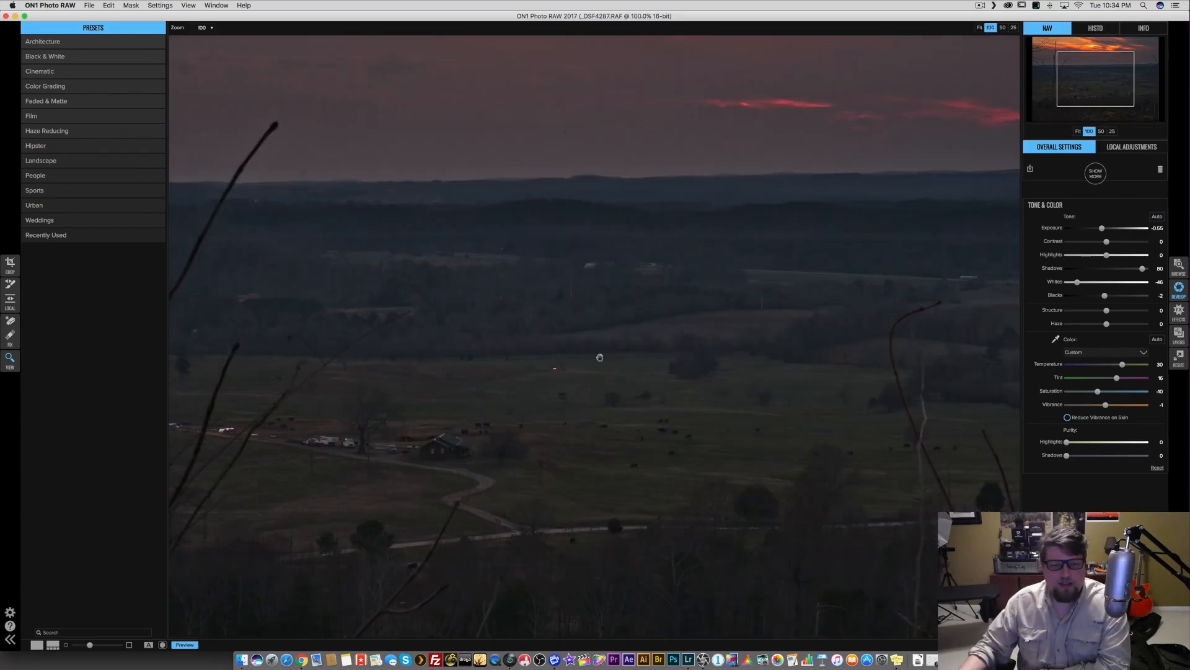
pyautogui.scroll(-5, 634, 342)
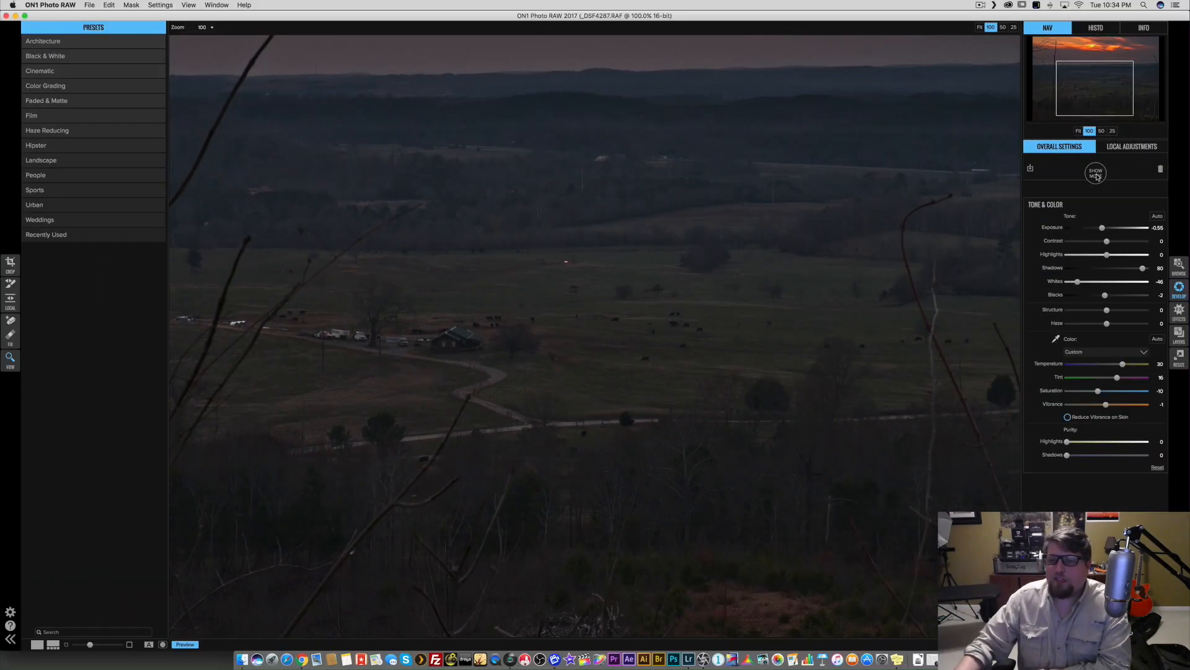
pyautogui.click(1097, 174)
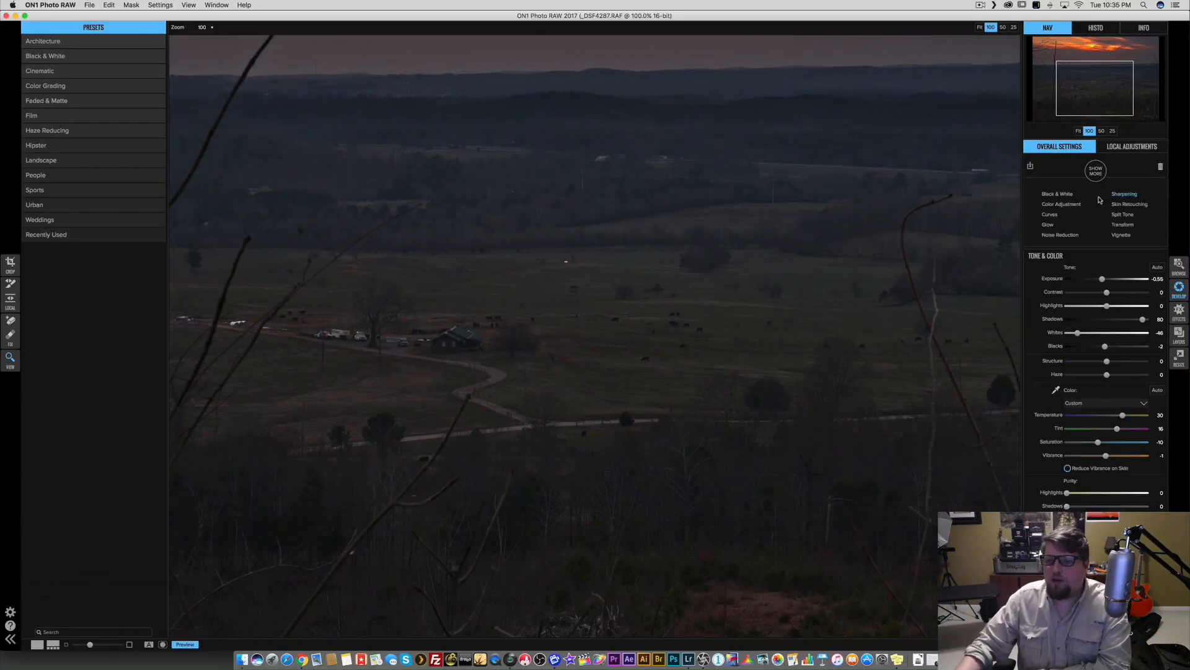
pyautogui.click(1120, 196)
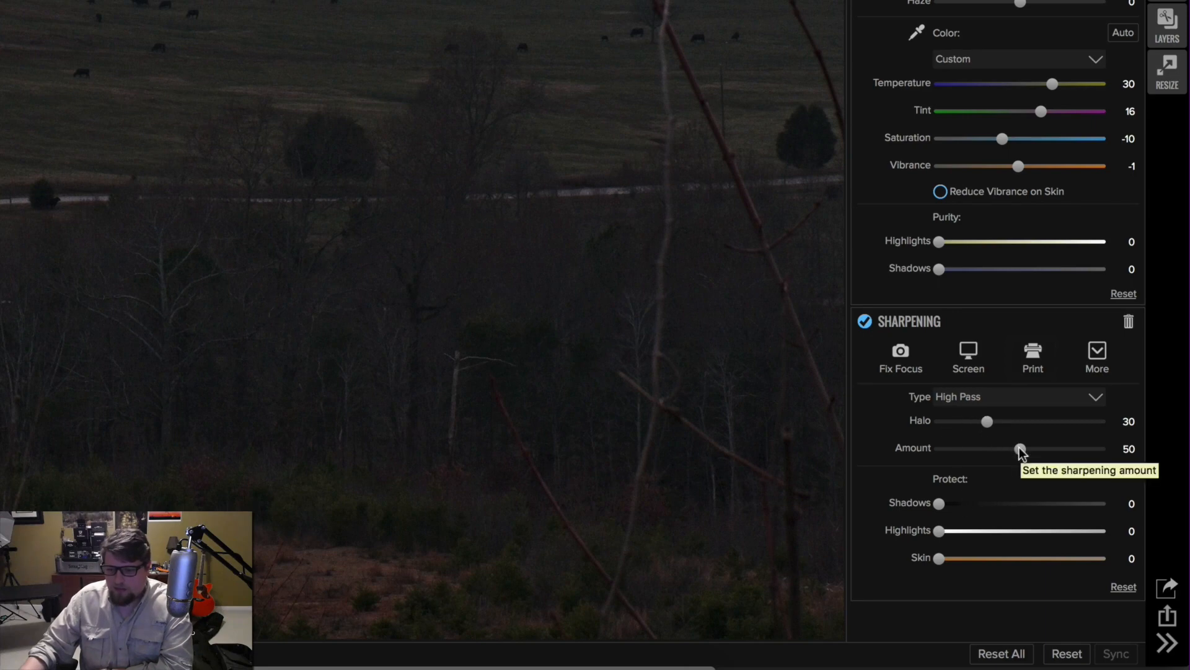
# - Compare the Screen, Print and Fix Focus sharpening presets and apply Screen
pyautogui.click(1023, 398)
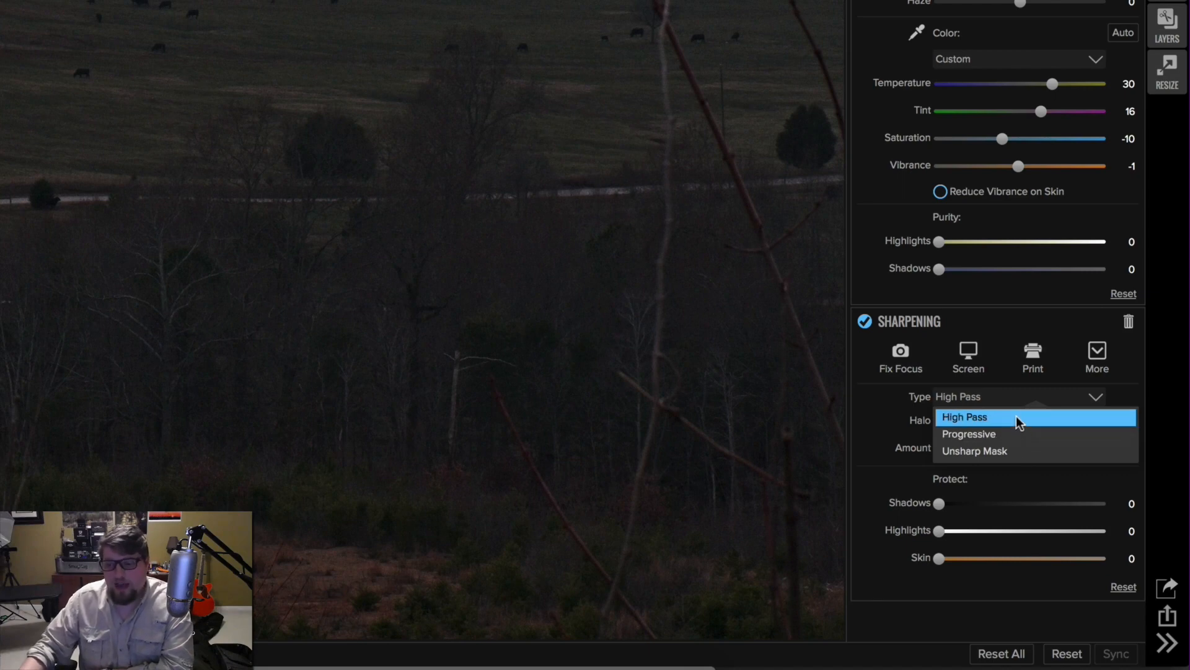
pyautogui.click(986, 367)
pyautogui.click(989, 366)
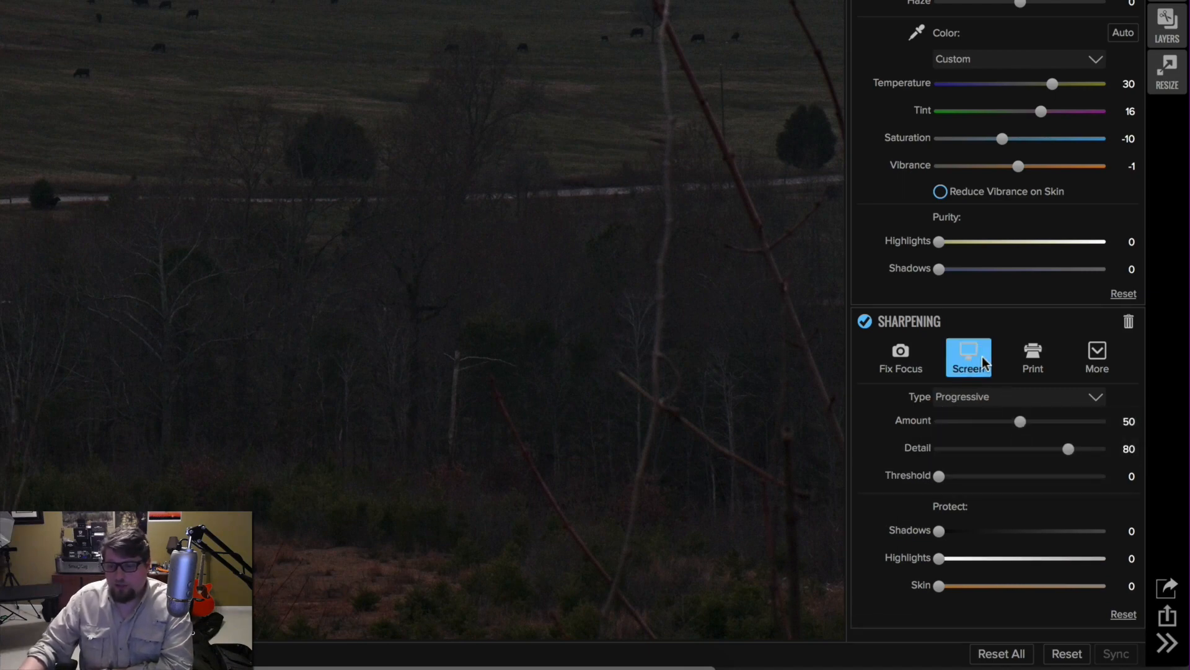
pyautogui.click(1035, 366)
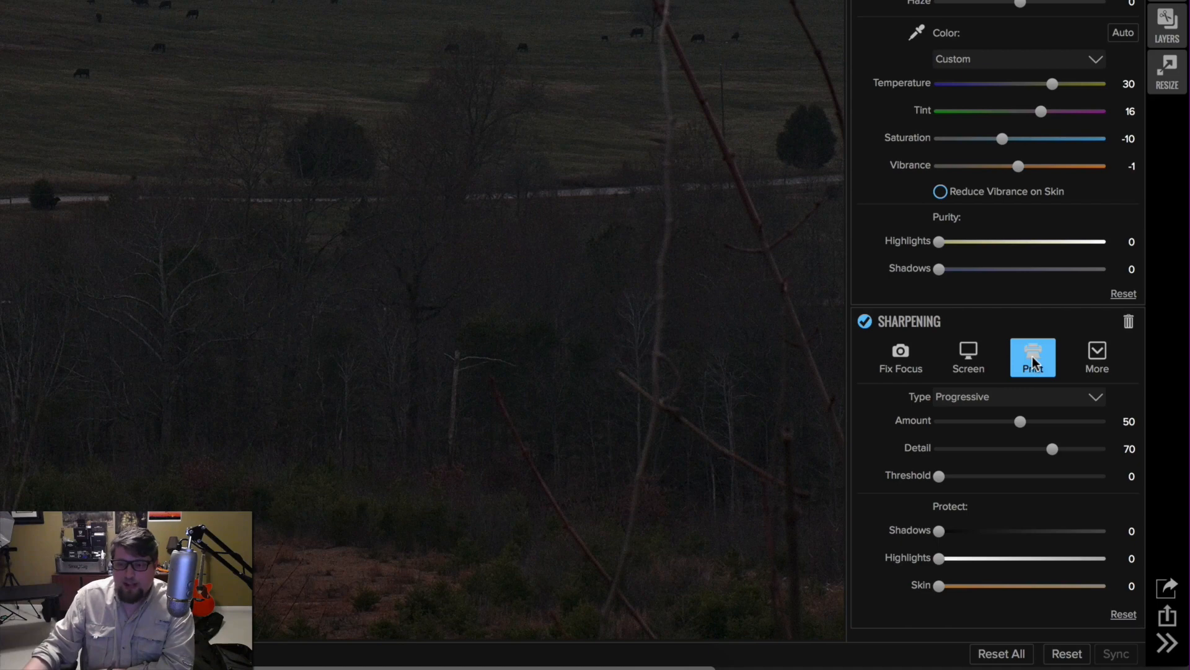
pyautogui.click(983, 363)
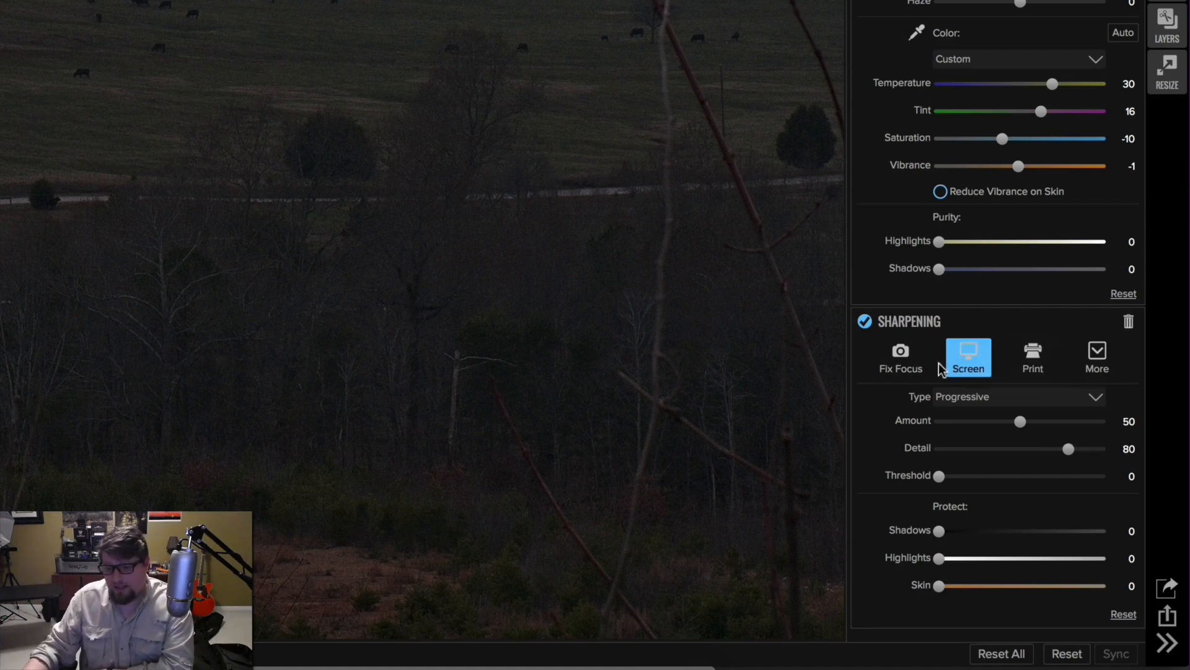
pyautogui.click(897, 366)
pyautogui.click(968, 364)
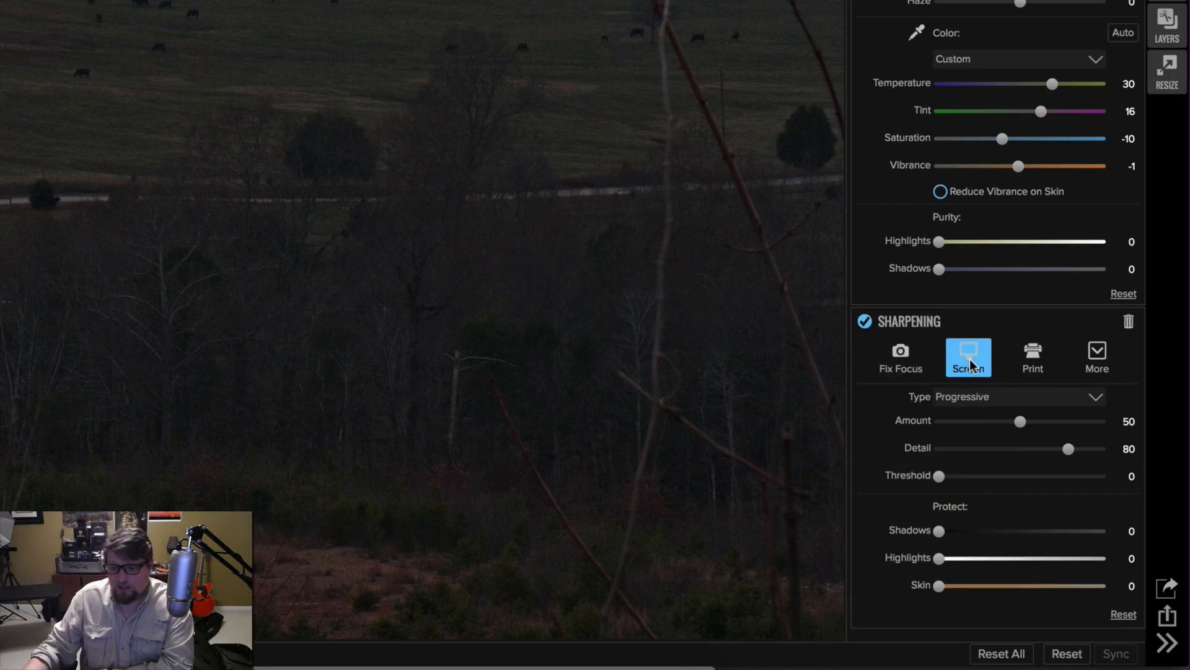
pyautogui.click(1034, 369)
pyautogui.click(926, 367)
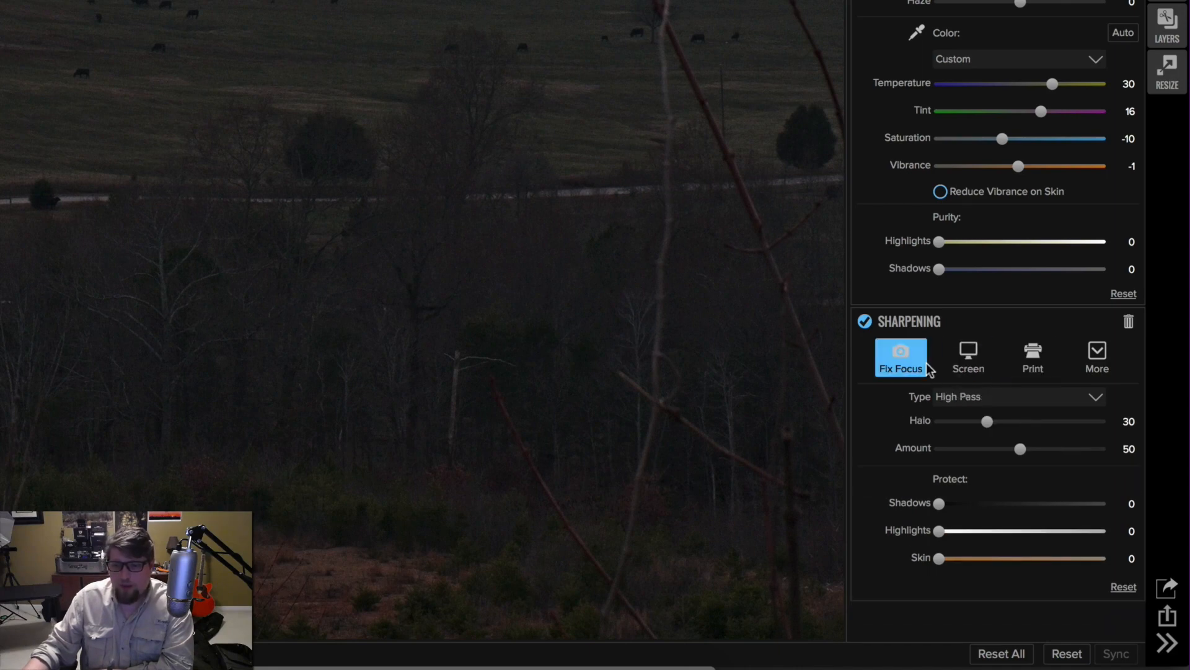
pyautogui.click(969, 367)
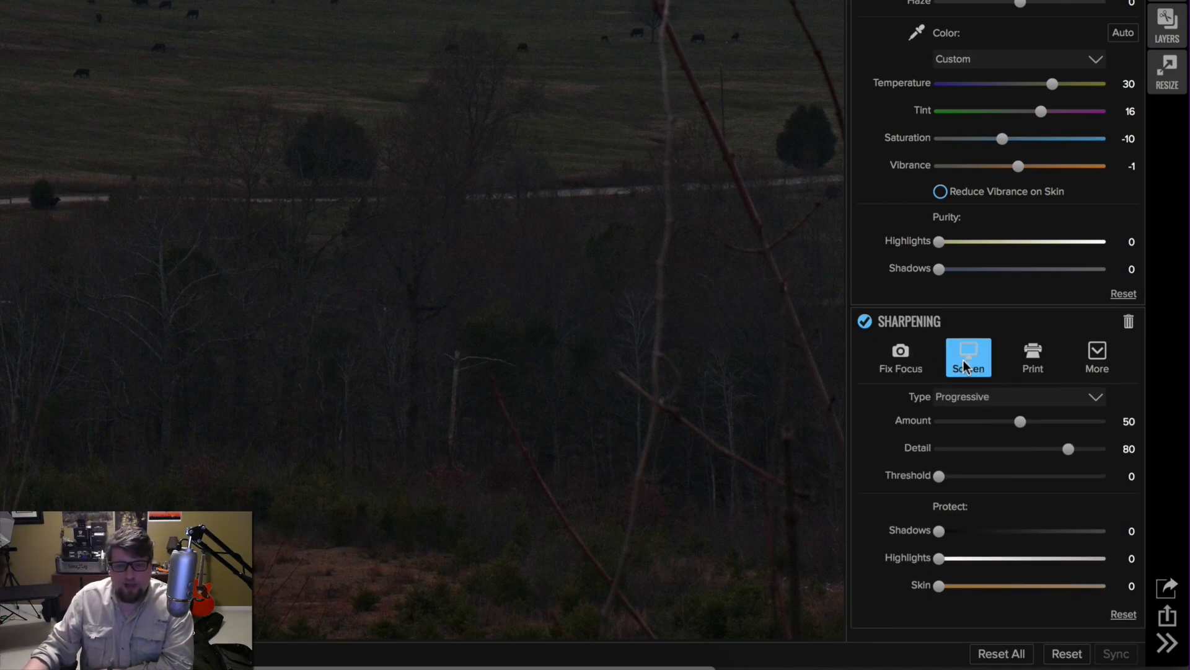
# - Change the sharpening type from Progressive to High Pass and check the other available types
pyautogui.click(978, 400)
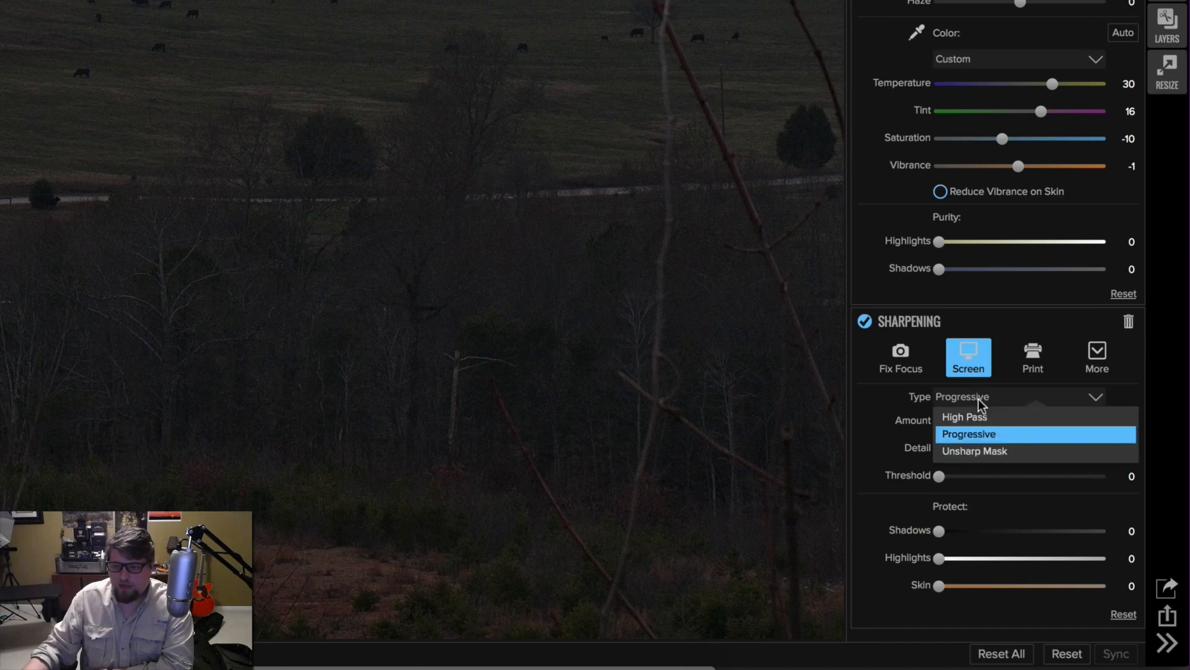
pyautogui.click(992, 413)
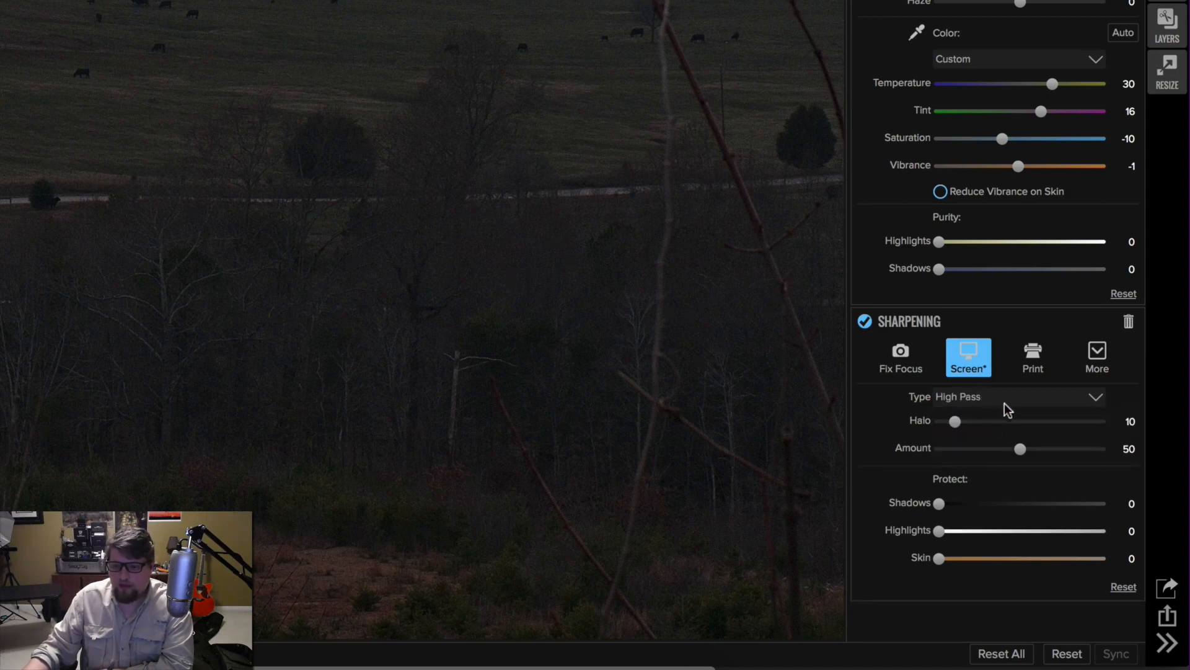
pyautogui.click(963, 403)
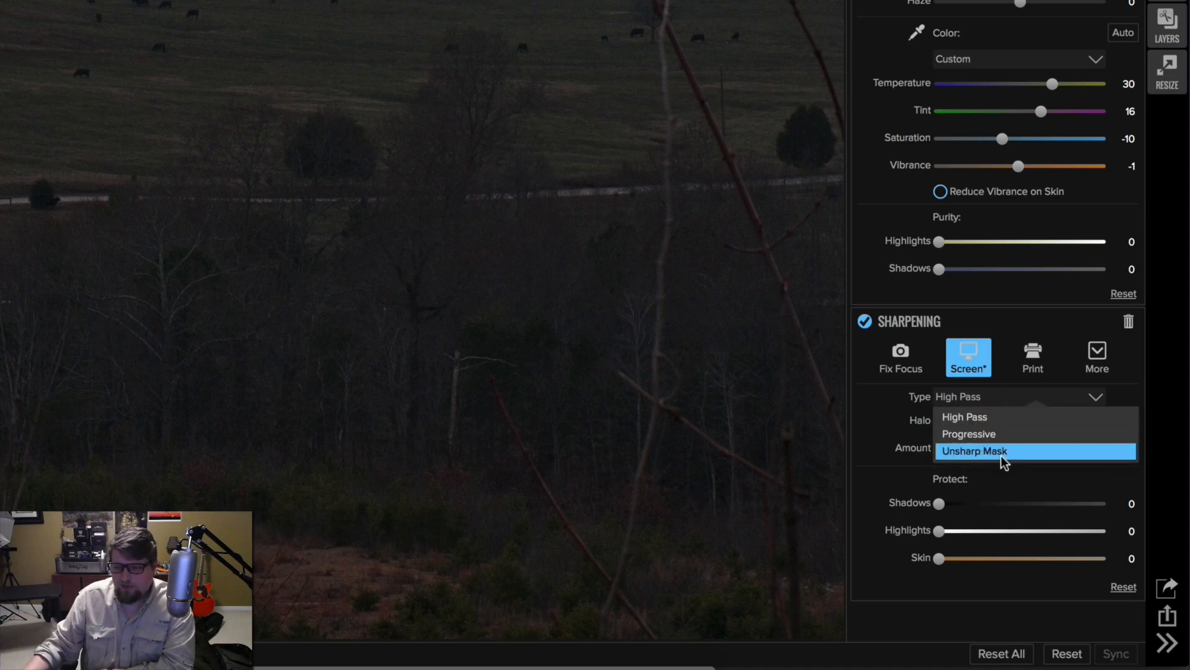
pyautogui.click(992, 420)
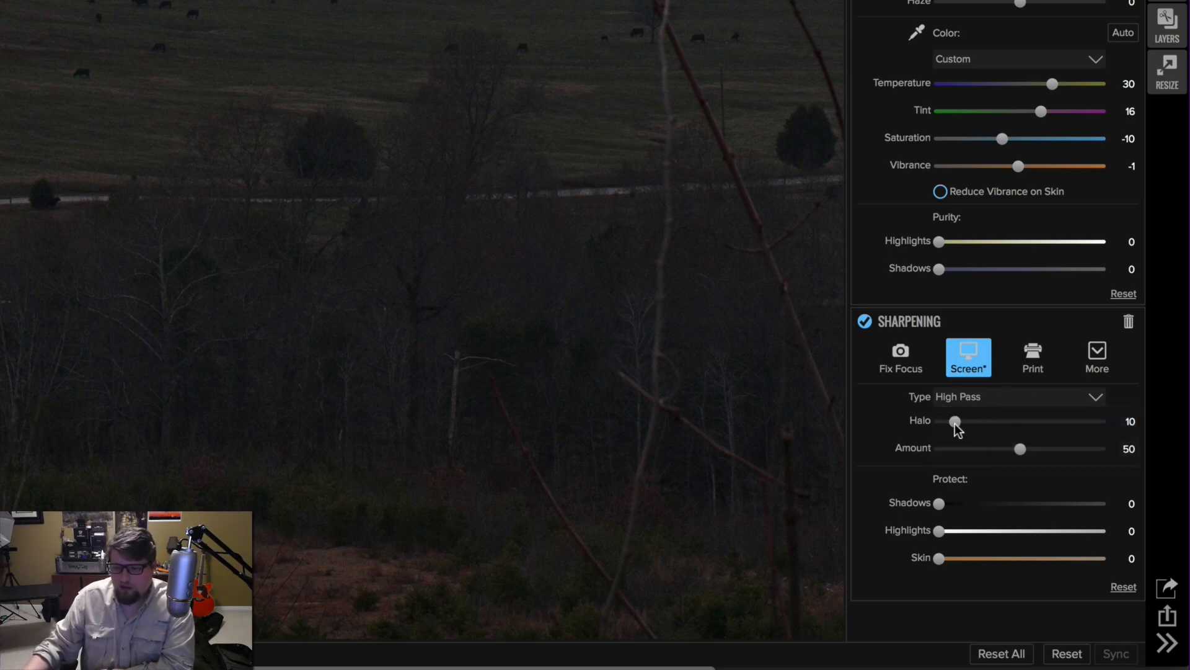
# - Raise the High Pass sharpening Amount to 95, keeping Halo at 10
pyautogui.moveTo(1020, 448); pyautogui.dragTo(1034, 454)
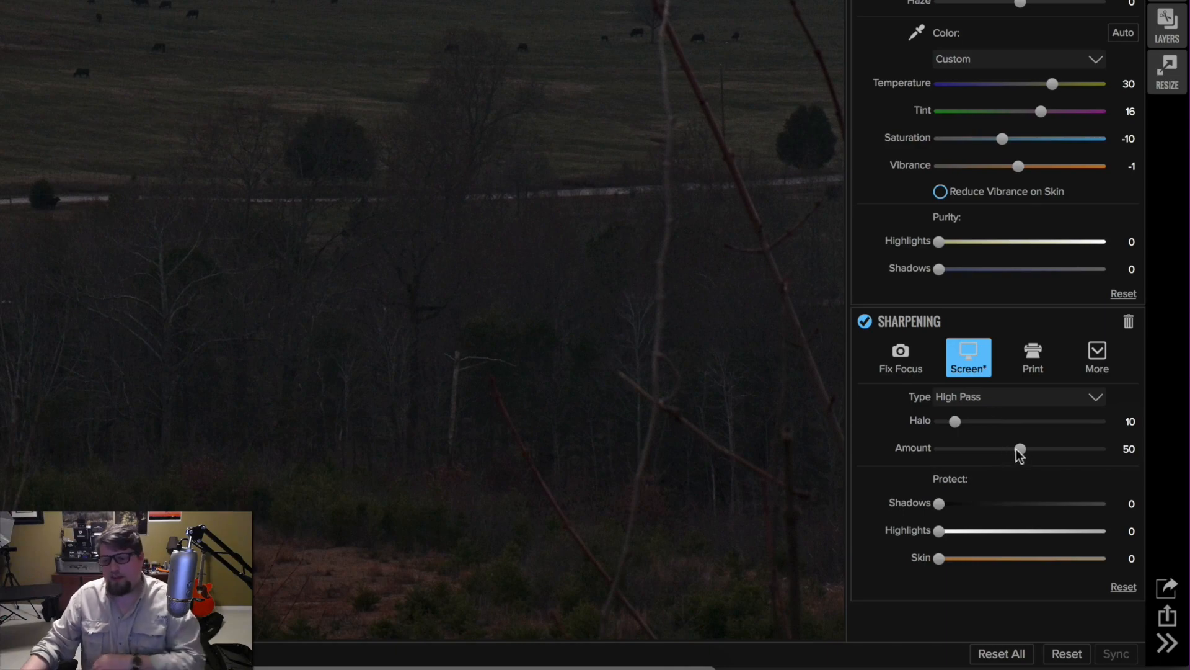
pyautogui.moveTo(1077, 503); pyautogui.dragTo(1122, 506)
pyautogui.moveTo(1143, 548); pyautogui.dragTo(1156, 556)
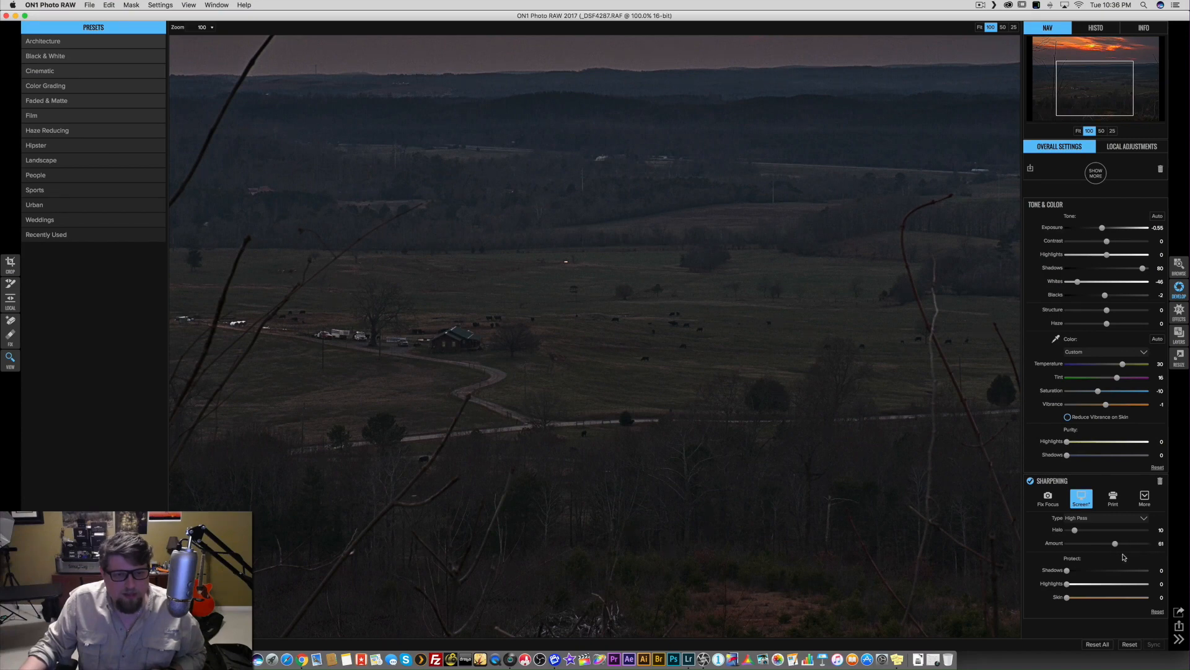
pyautogui.moveTo(1146, 556)
pyautogui.mouseDown()
pyautogui.moveTo(1130, 555)
pyautogui.moveTo(1144, 552)
pyautogui.mouseUp()
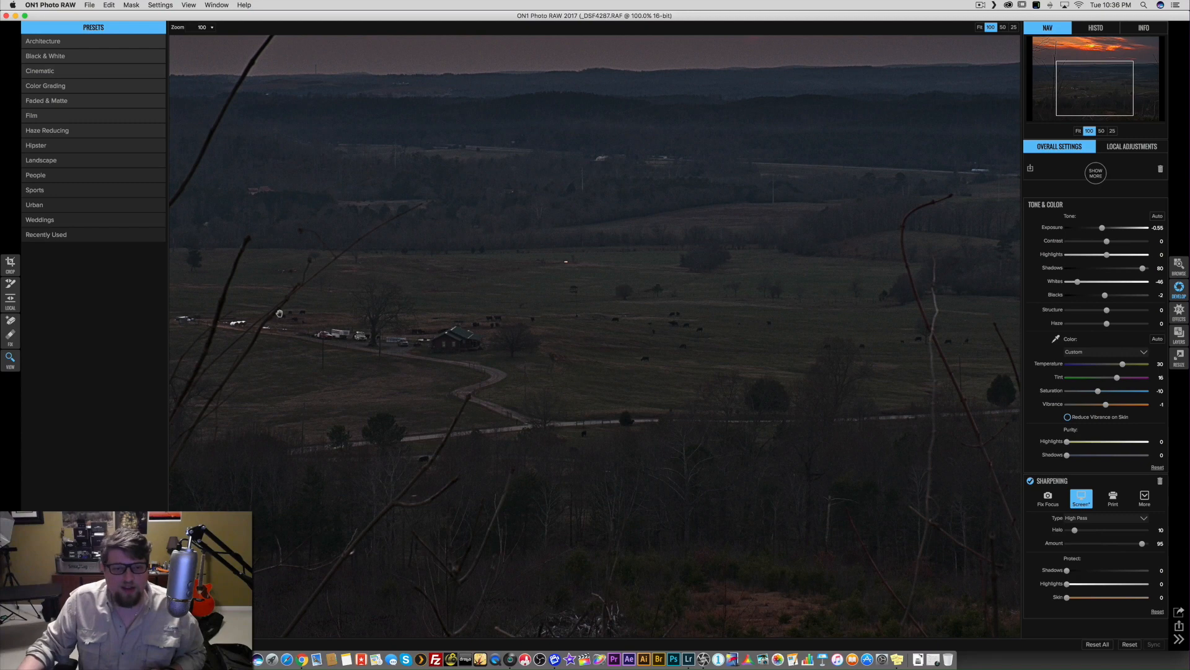
# - Examine the sharpened farmhouse, winding road, cattle field and distant tree line at 100%
pyautogui.moveTo(460, 348); pyautogui.dragTo(466, 364)
pyautogui.moveTo(544, 332)
pyautogui.mouseDown()
pyautogui.moveTo(546, 365)
pyautogui.moveTo(546, 329)
pyautogui.moveTo(525, 345)
pyautogui.mouseUp()
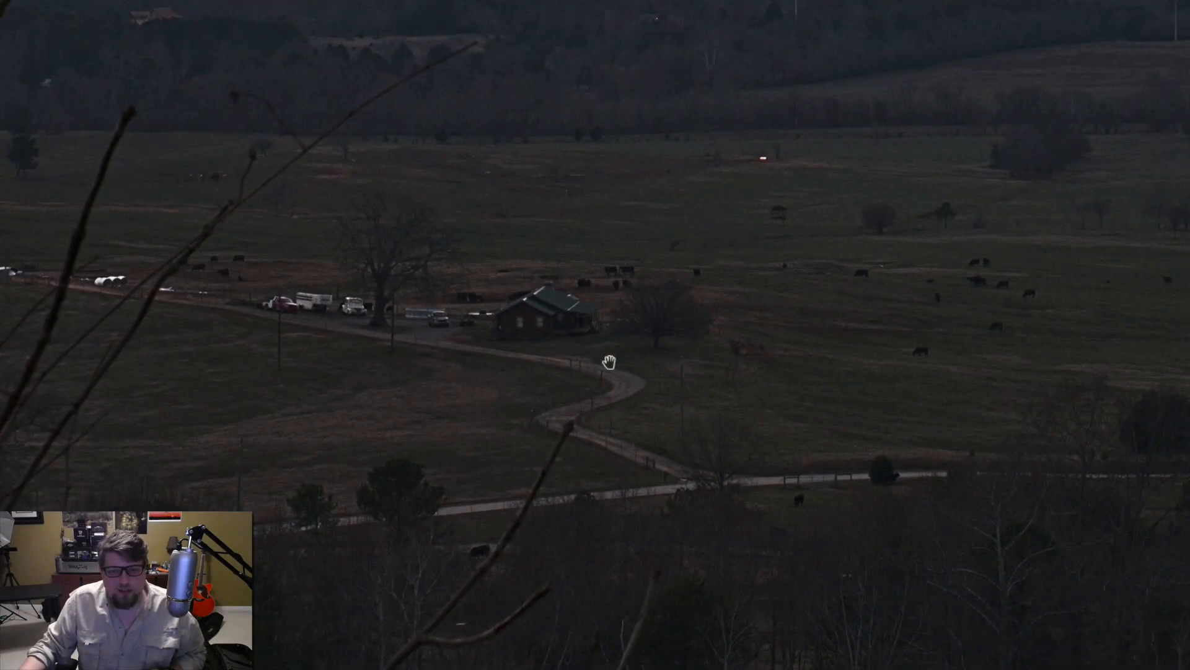
pyautogui.moveTo(664, 331); pyautogui.dragTo(663, 497)
pyautogui.moveTo(668, 430); pyautogui.dragTo(308, 300)
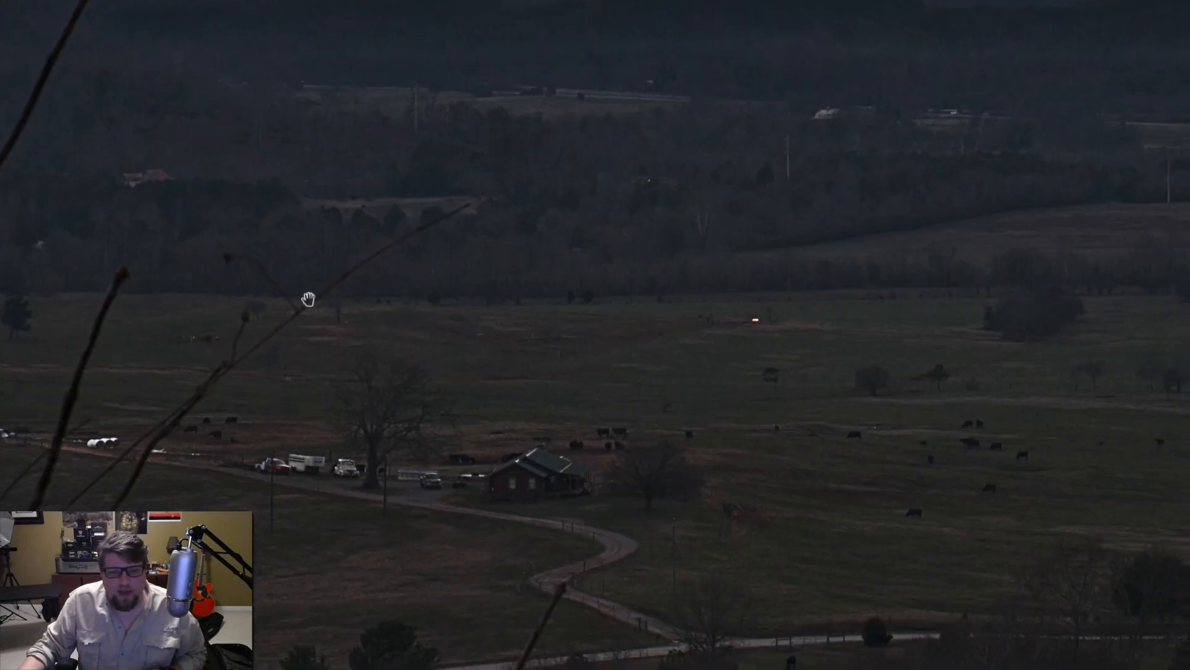
pyautogui.moveTo(536, 380); pyautogui.dragTo(706, 385)
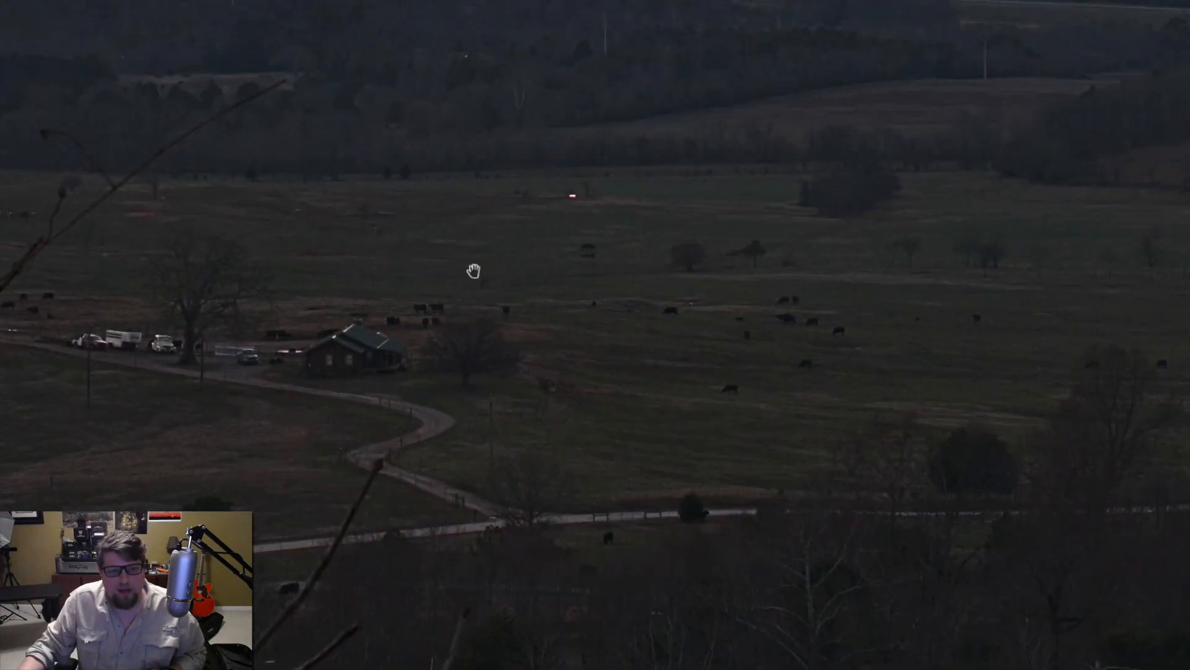
pyautogui.moveTo(366, 348); pyautogui.dragTo(472, 339)
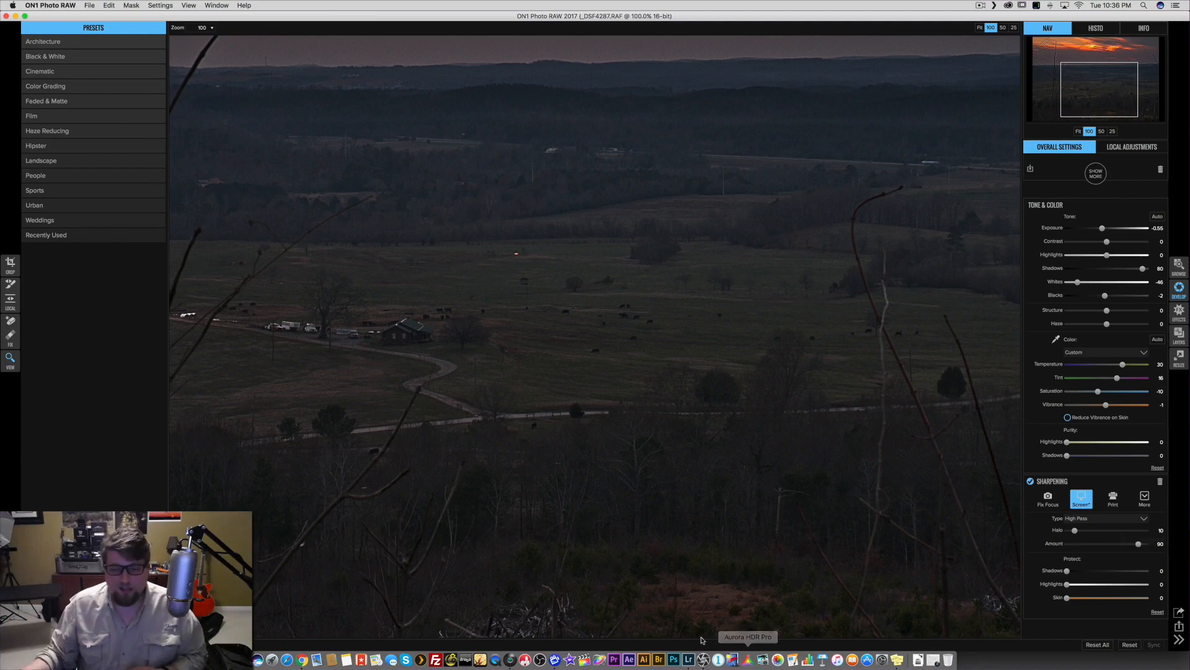
# - Switch to Lightroom, view the farmhouse area up close and lower Blacks to +39
pyautogui.click(688, 659)
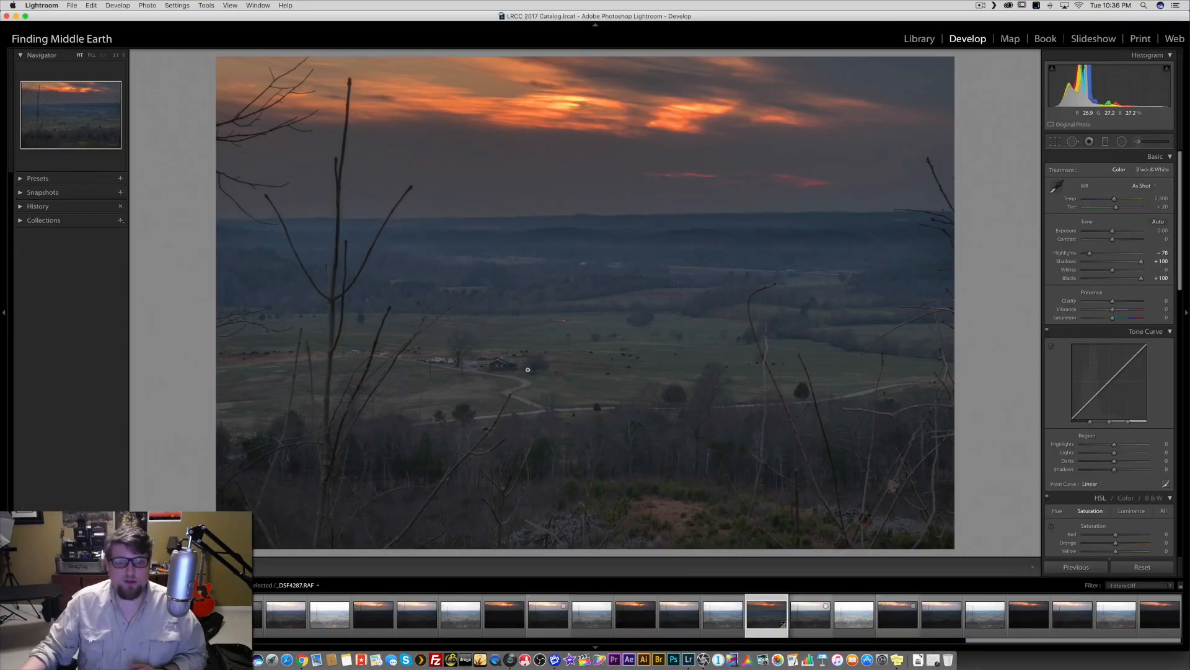
pyautogui.click(500, 363)
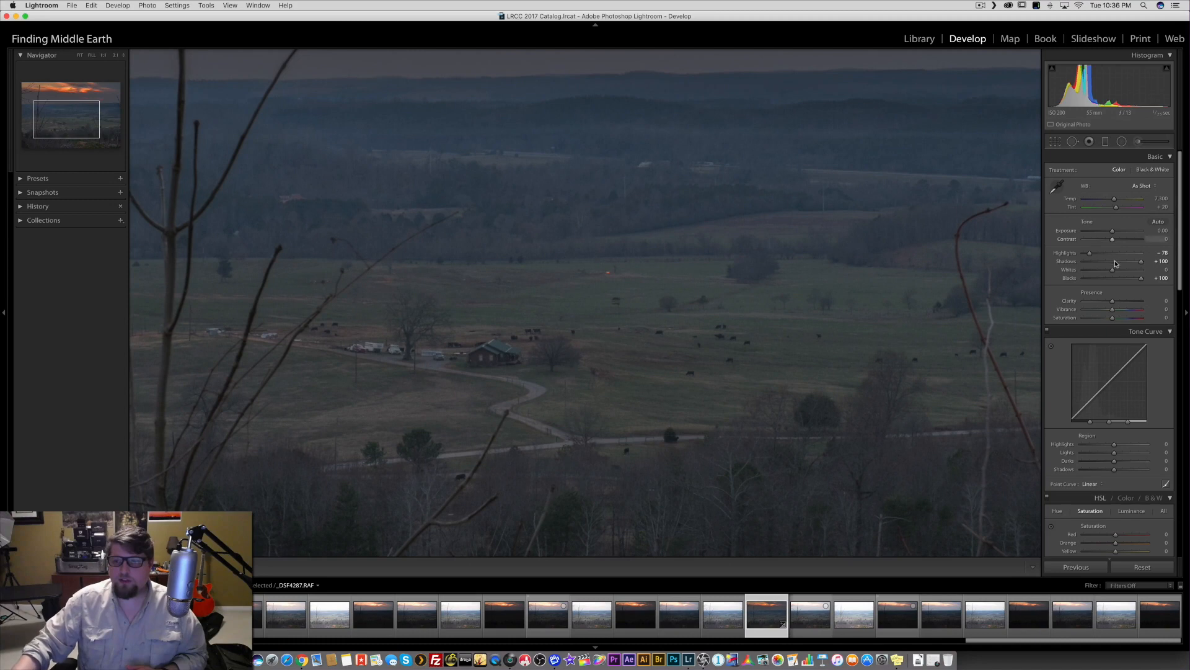
pyautogui.moveTo(1142, 278); pyautogui.dragTo(1124, 281)
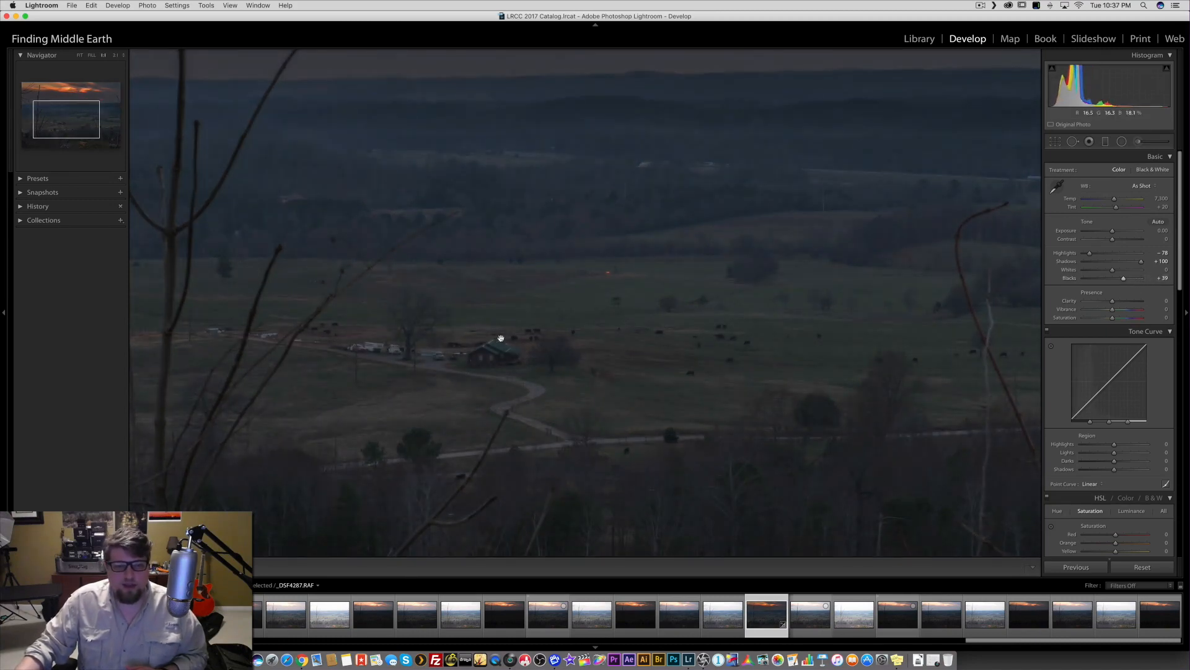
# - Try a sharpening Amount of 99 on the Lightroom version of the photo
pyautogui.scroll(-10, 1113, 329)
pyautogui.scroll(-2, 1110, 372)
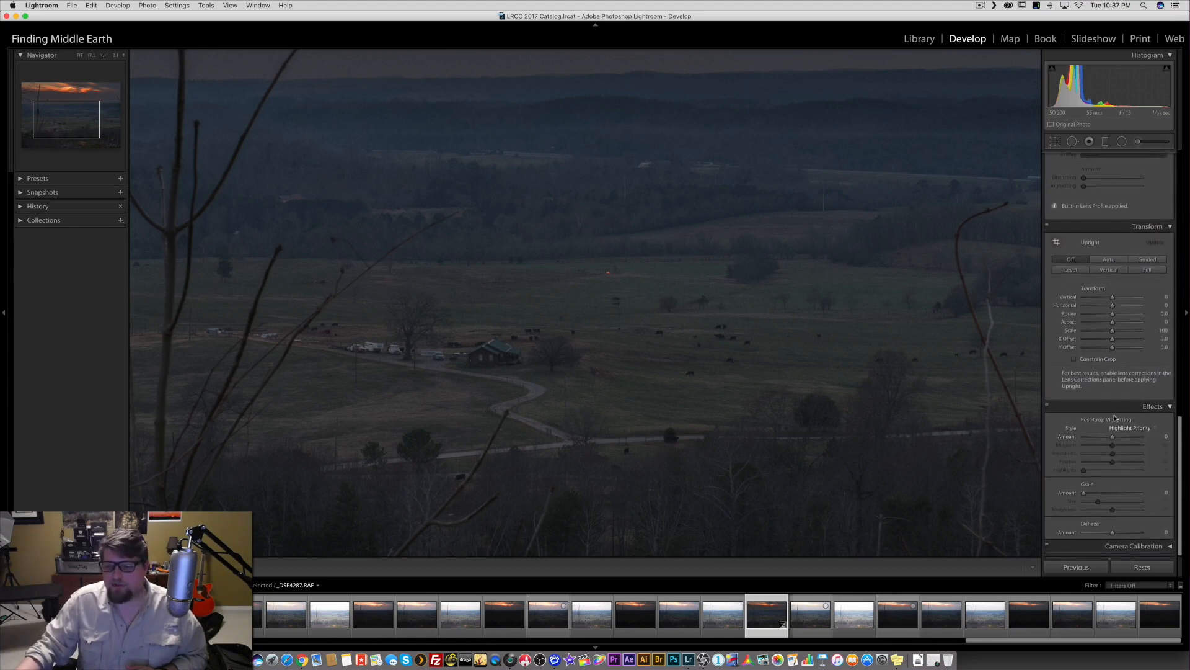
pyautogui.scroll(3, 1113, 412)
pyautogui.scroll(8, 1114, 417)
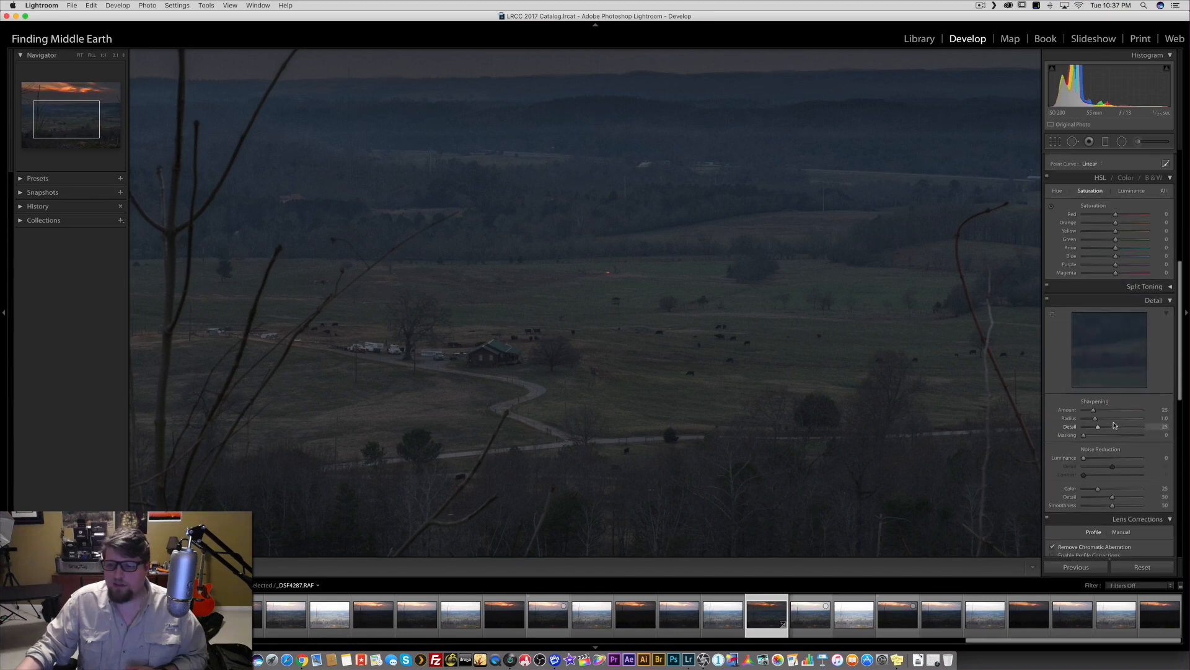
pyautogui.moveTo(1094, 410); pyautogui.dragTo(1127, 413)
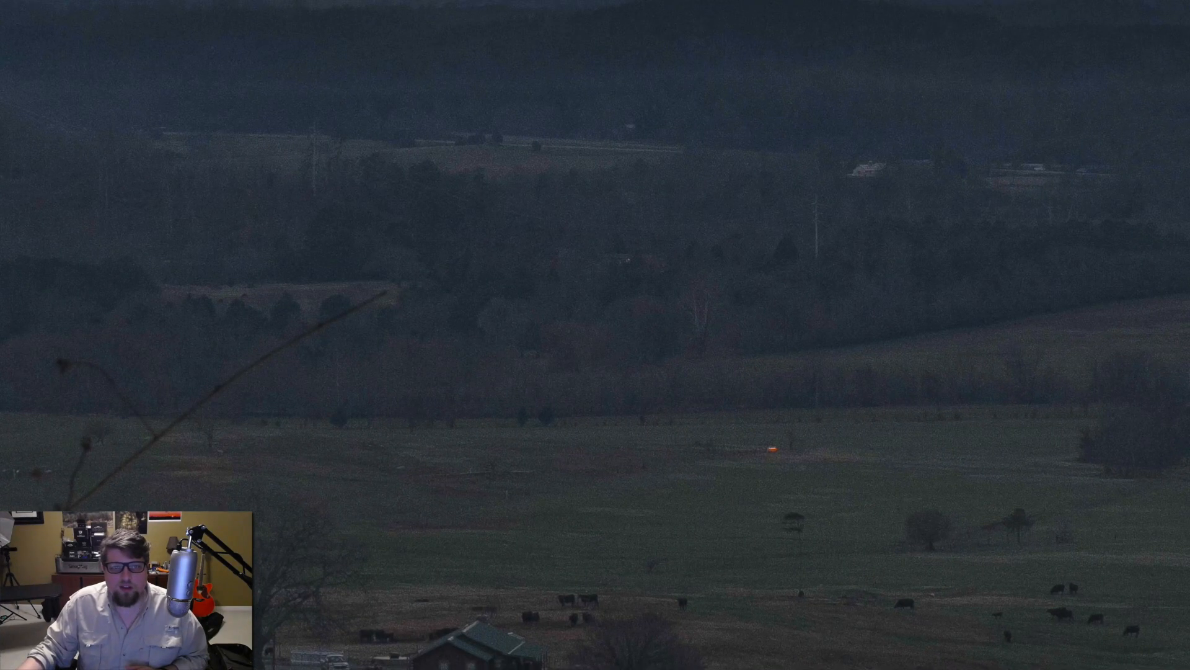
# - Examine the sharpened fields, foreground woods, horizon and sunset sky up close, and return to the full photo
pyautogui.moveTo(676, 186); pyautogui.dragTo(716, 364)
pyautogui.moveTo(803, 561); pyautogui.dragTo(783, 13)
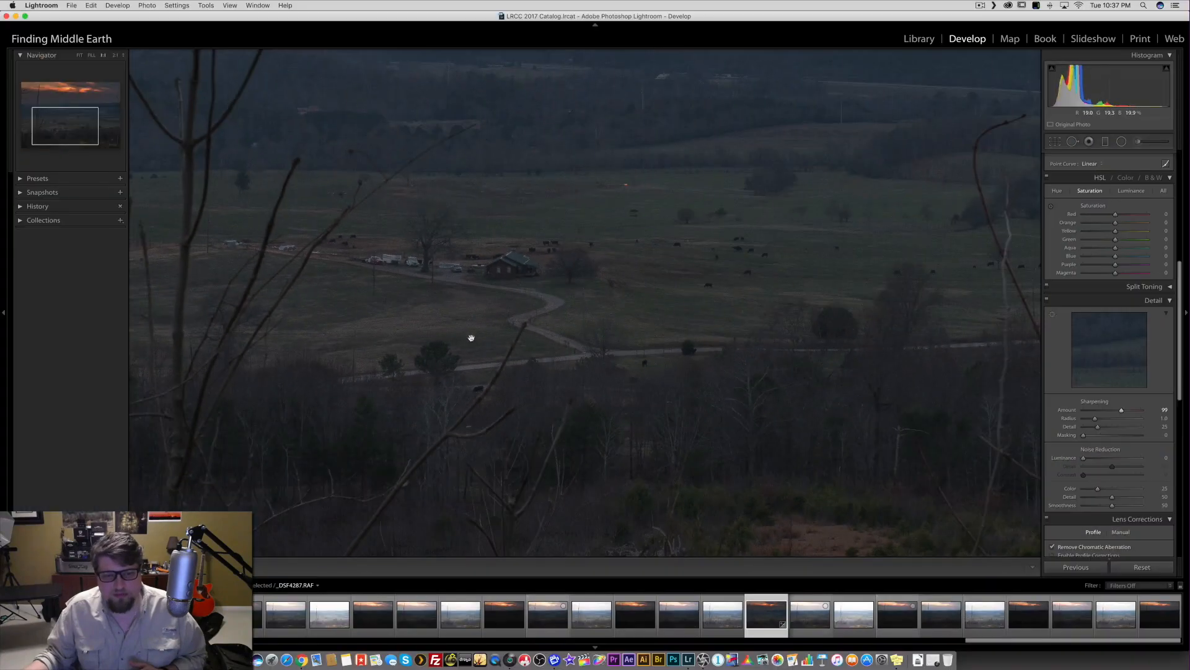
pyautogui.moveTo(497, 185); pyautogui.dragTo(478, 422)
pyautogui.moveTo(590, 368); pyautogui.dragTo(603, 460)
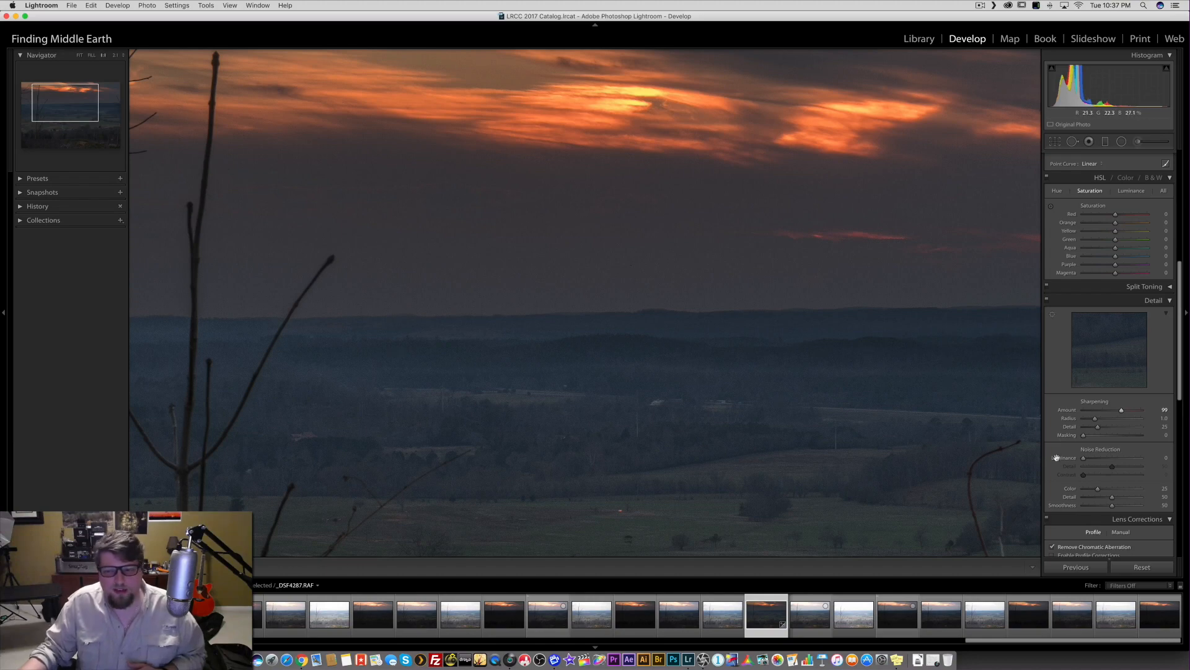
pyautogui.moveTo(339, 221); pyautogui.dragTo(583, 337)
pyautogui.moveTo(854, 417); pyautogui.dragTo(553, 287)
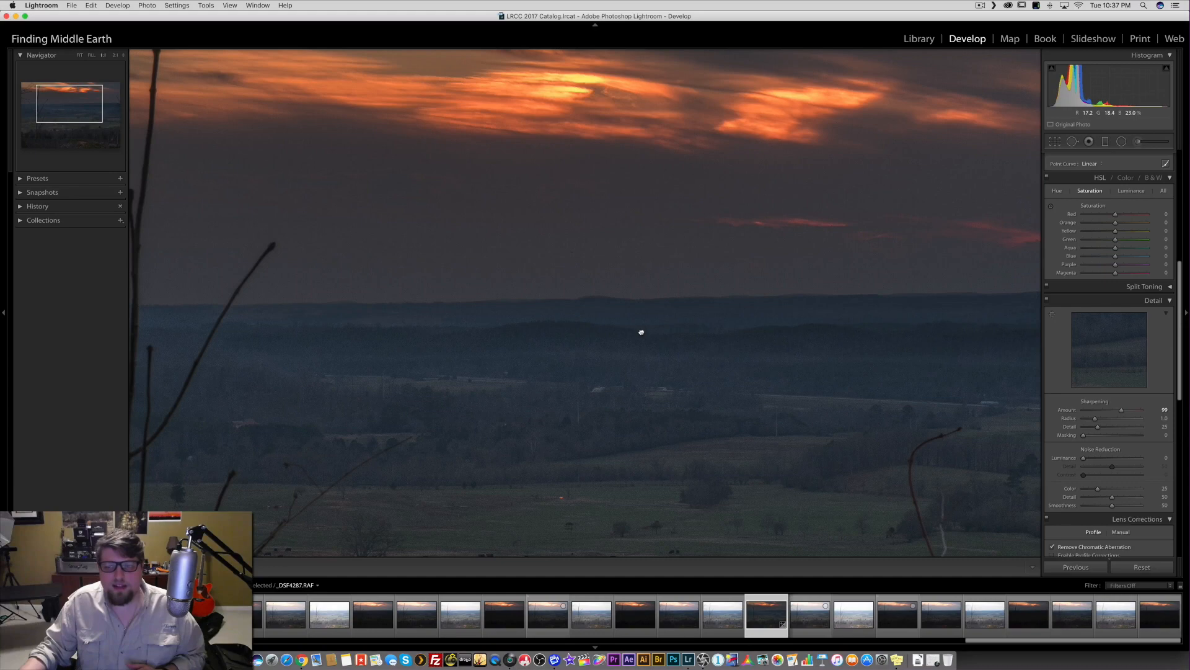
pyautogui.click(641, 332)
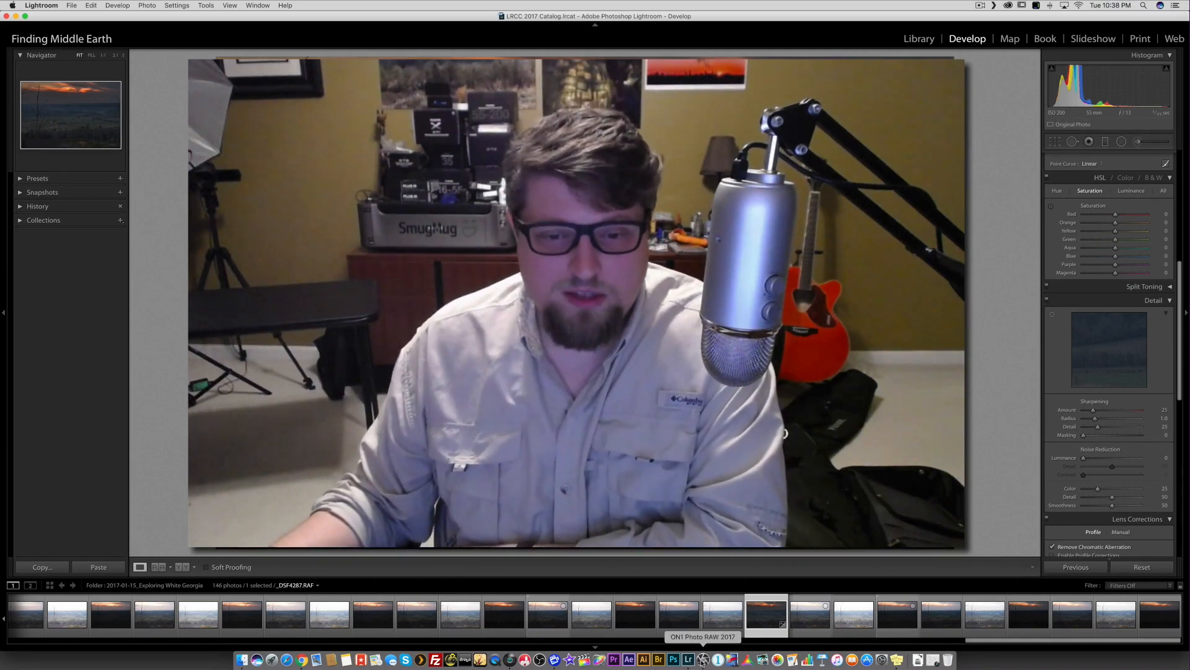
# - Switch to ON1 Photo RAW 2017 and look over its version of the photo again
pyautogui.click(703, 659)
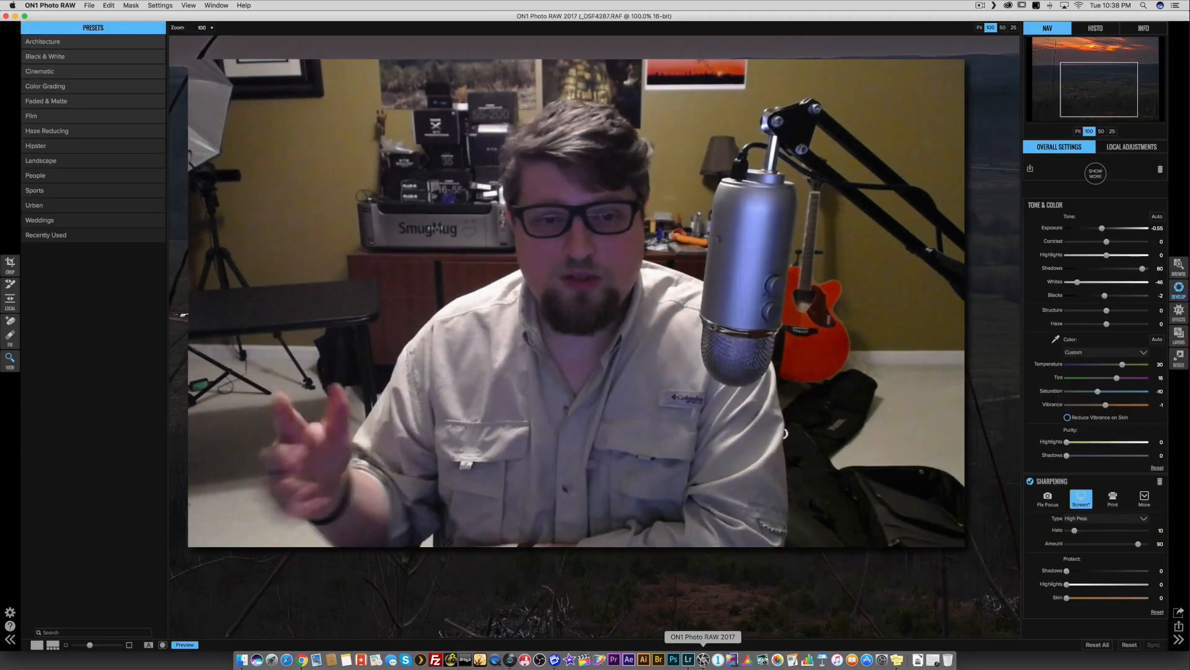
pyautogui.moveTo(558, 372); pyautogui.dragTo(649, 372)
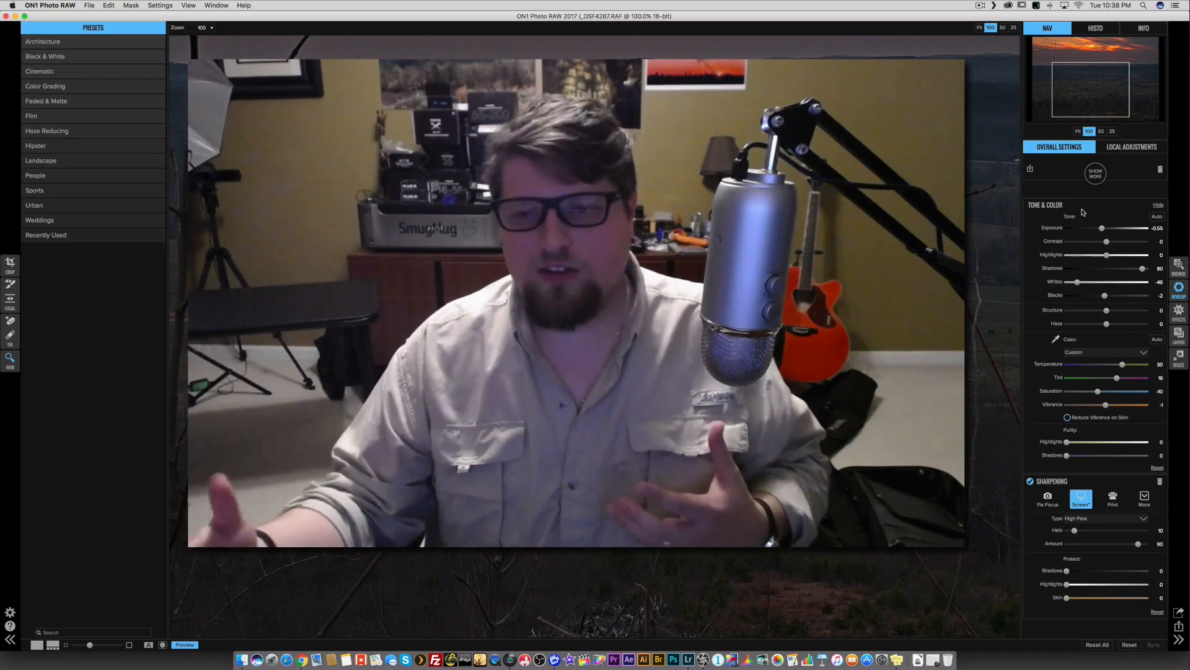
# - Switch back to Lightroom and lower Highlights to -97 in the Basic adjustments
pyautogui.click(688, 659)
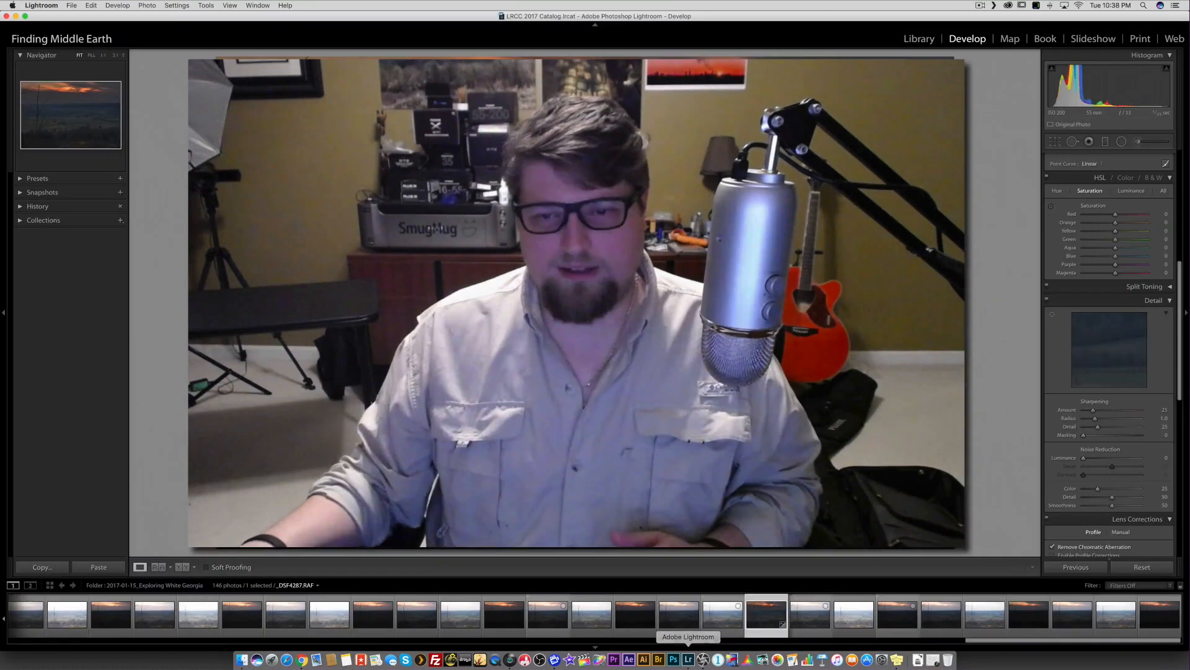
pyautogui.scroll(10, 1095, 289)
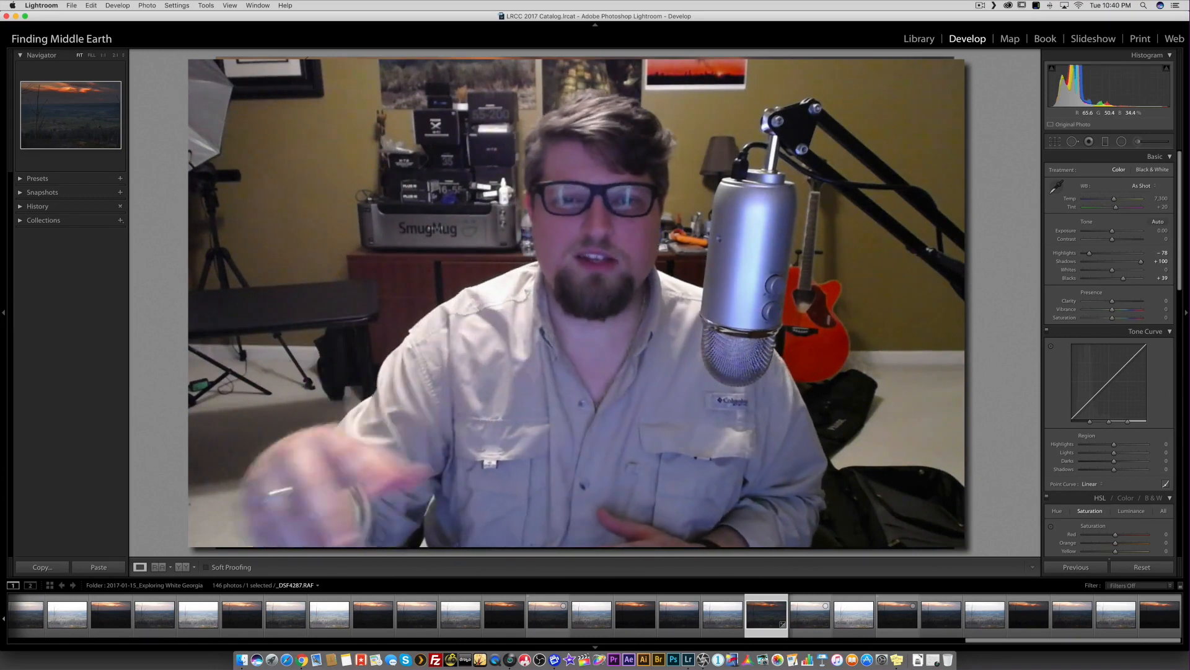
pyautogui.moveTo(1088, 250); pyautogui.dragTo(1085, 255)
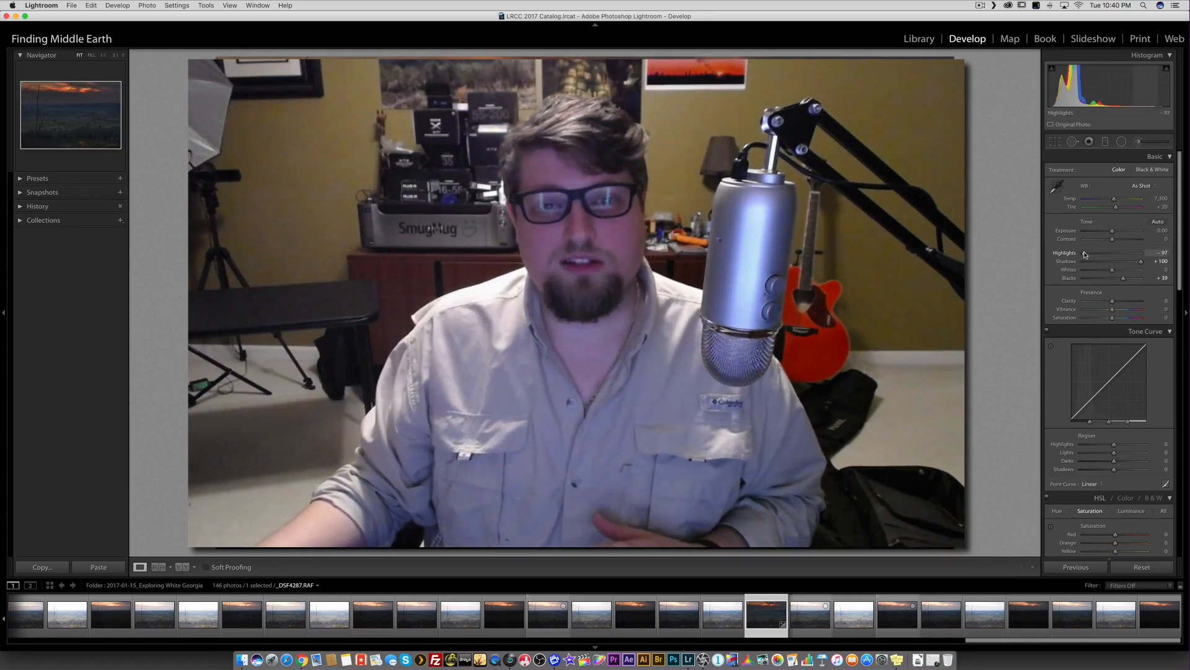